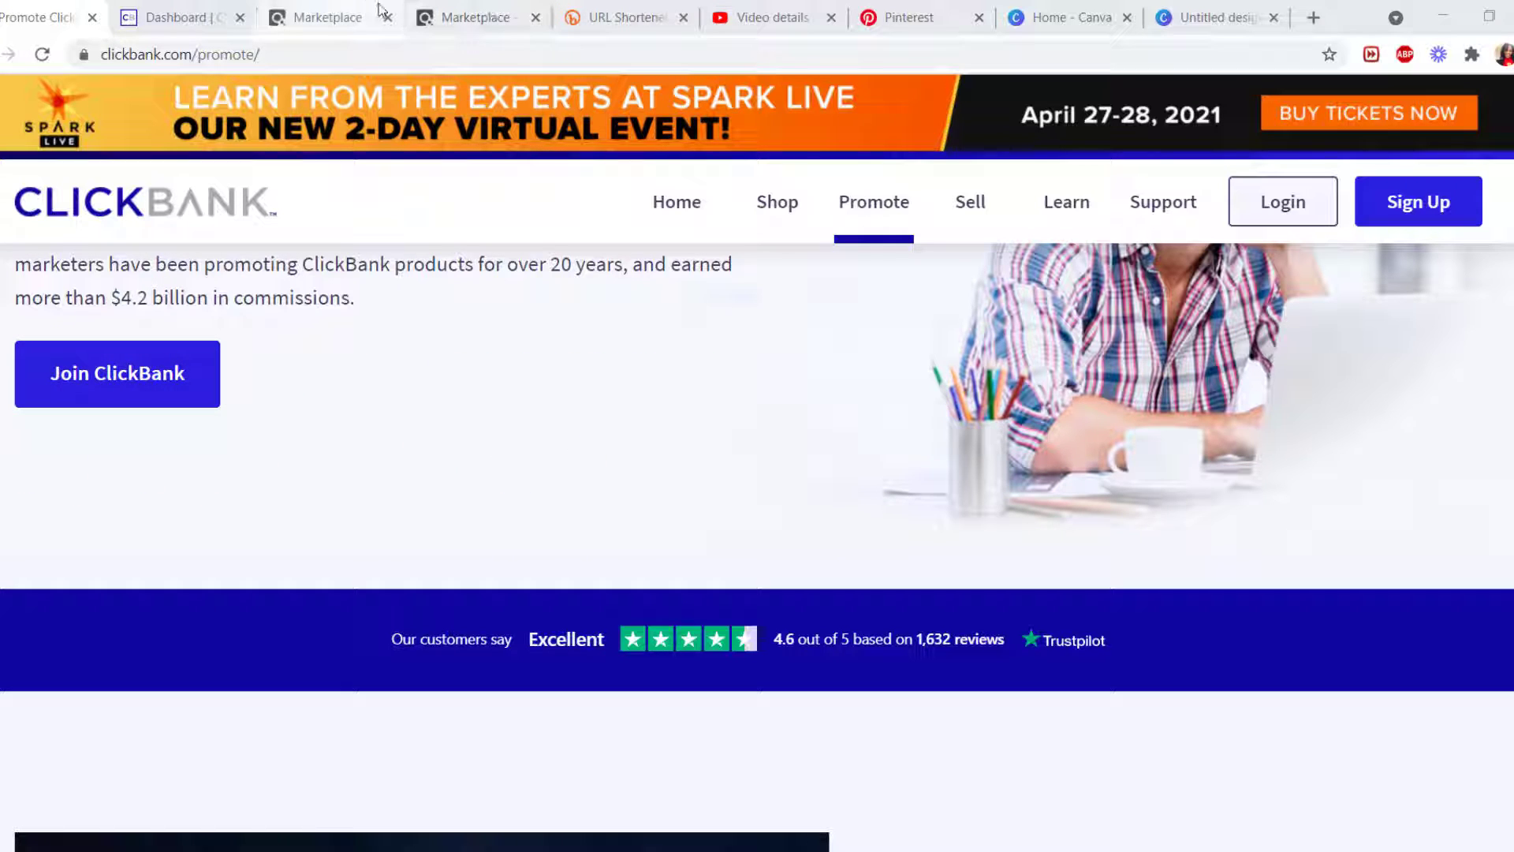
Look over the ClickBank marketplace results and Bitly, ending on the GoPuff video's YouTube Studio details.
click(488, 17)
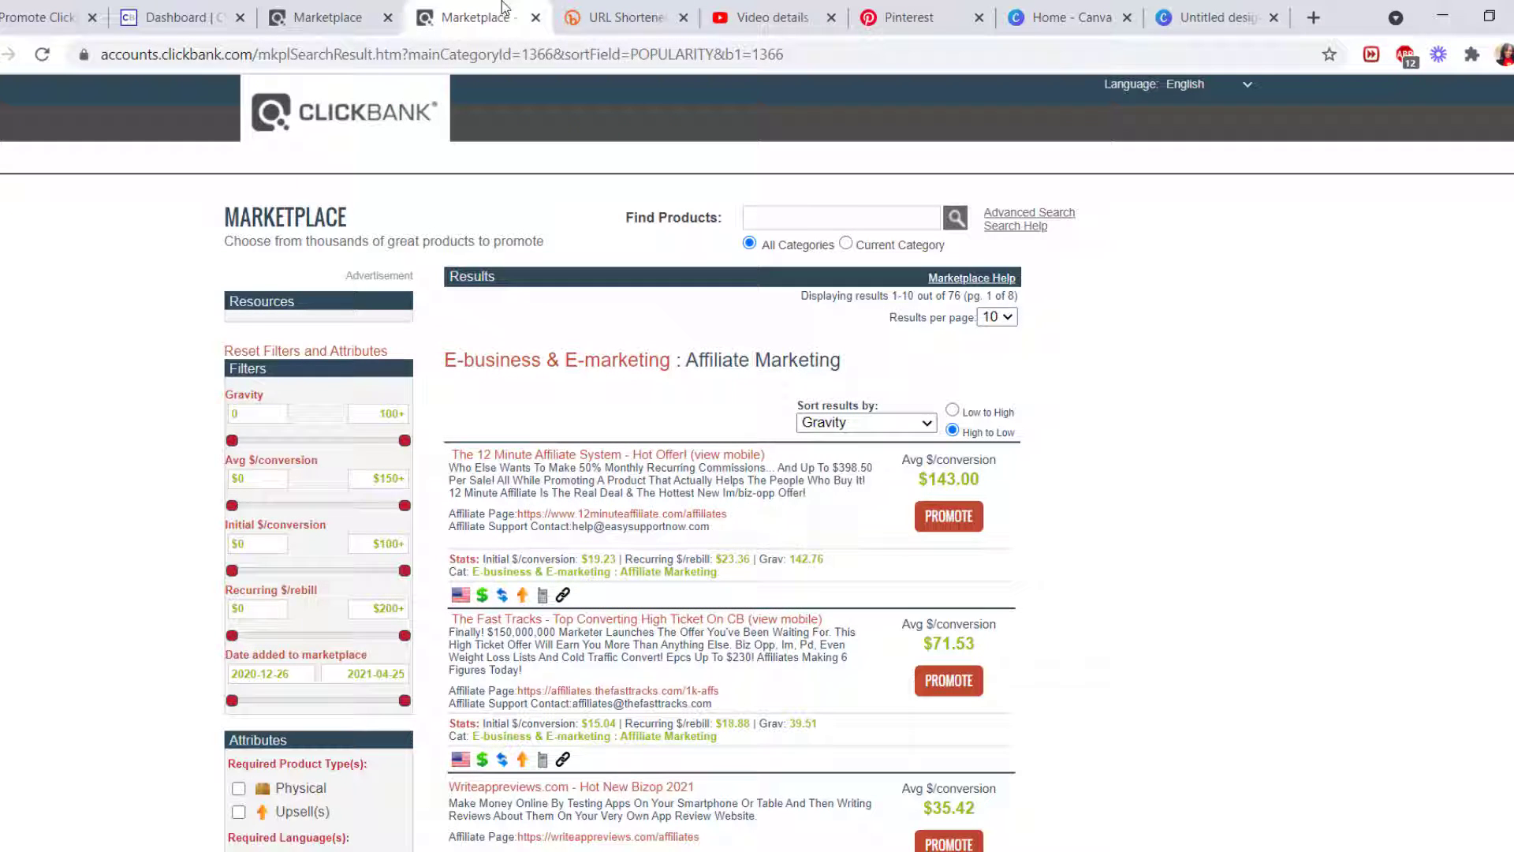
click(637, 16)
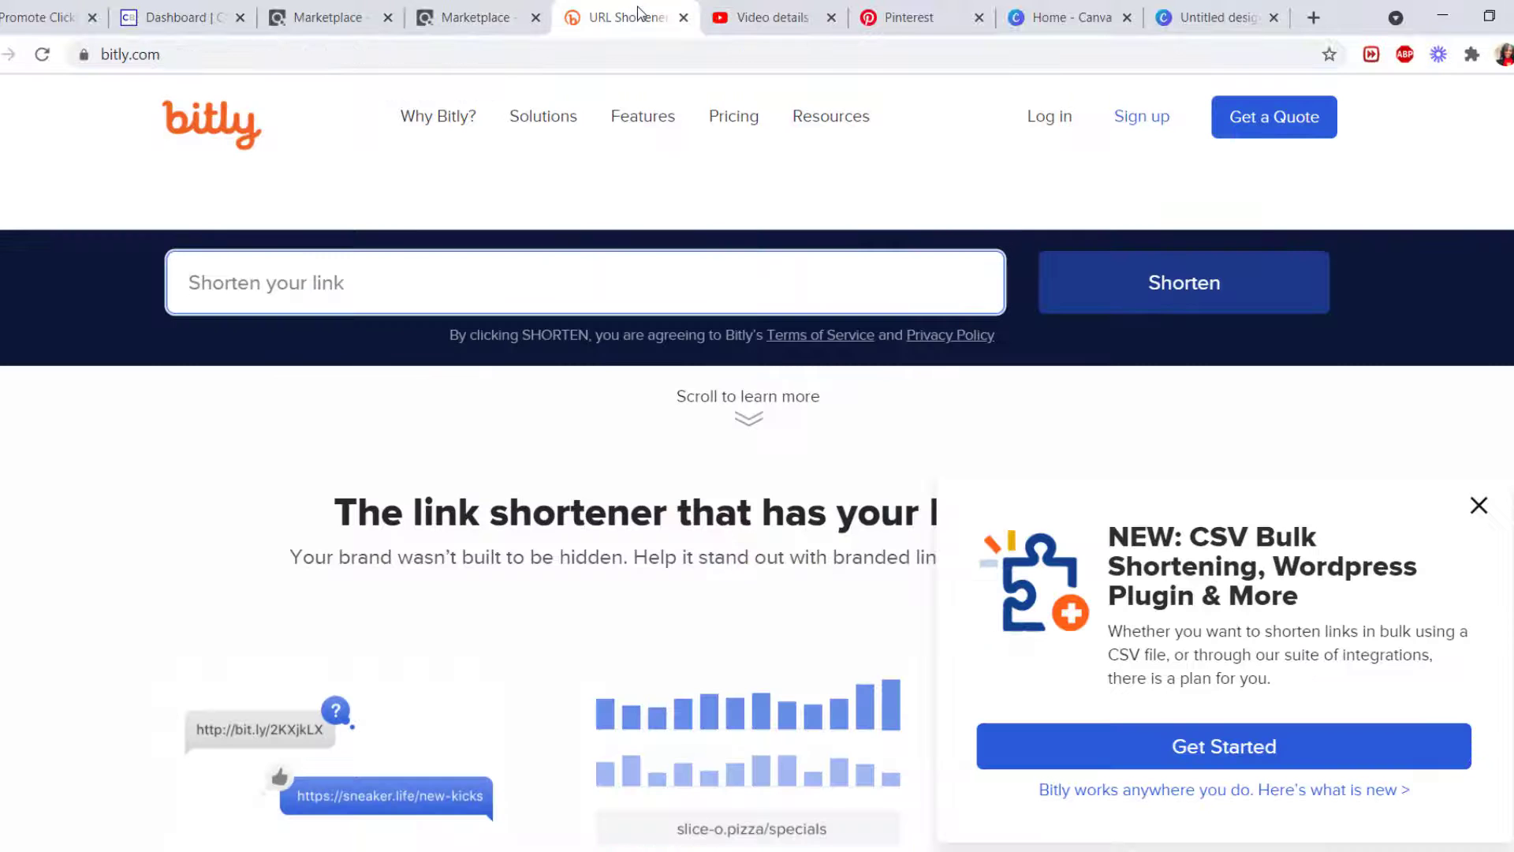
mouse_move(643, 118)
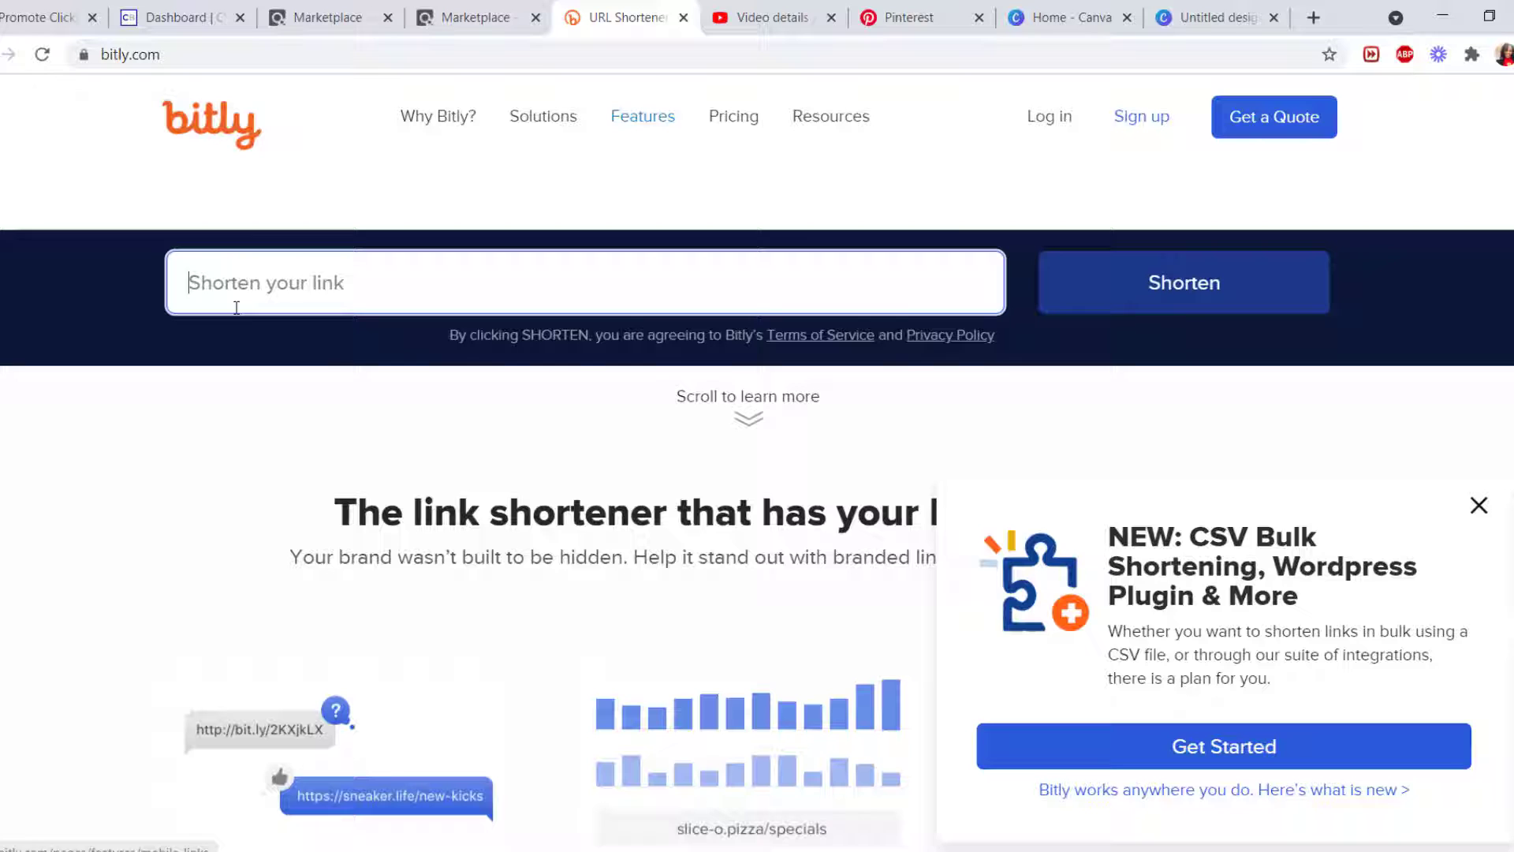
click(795, 11)
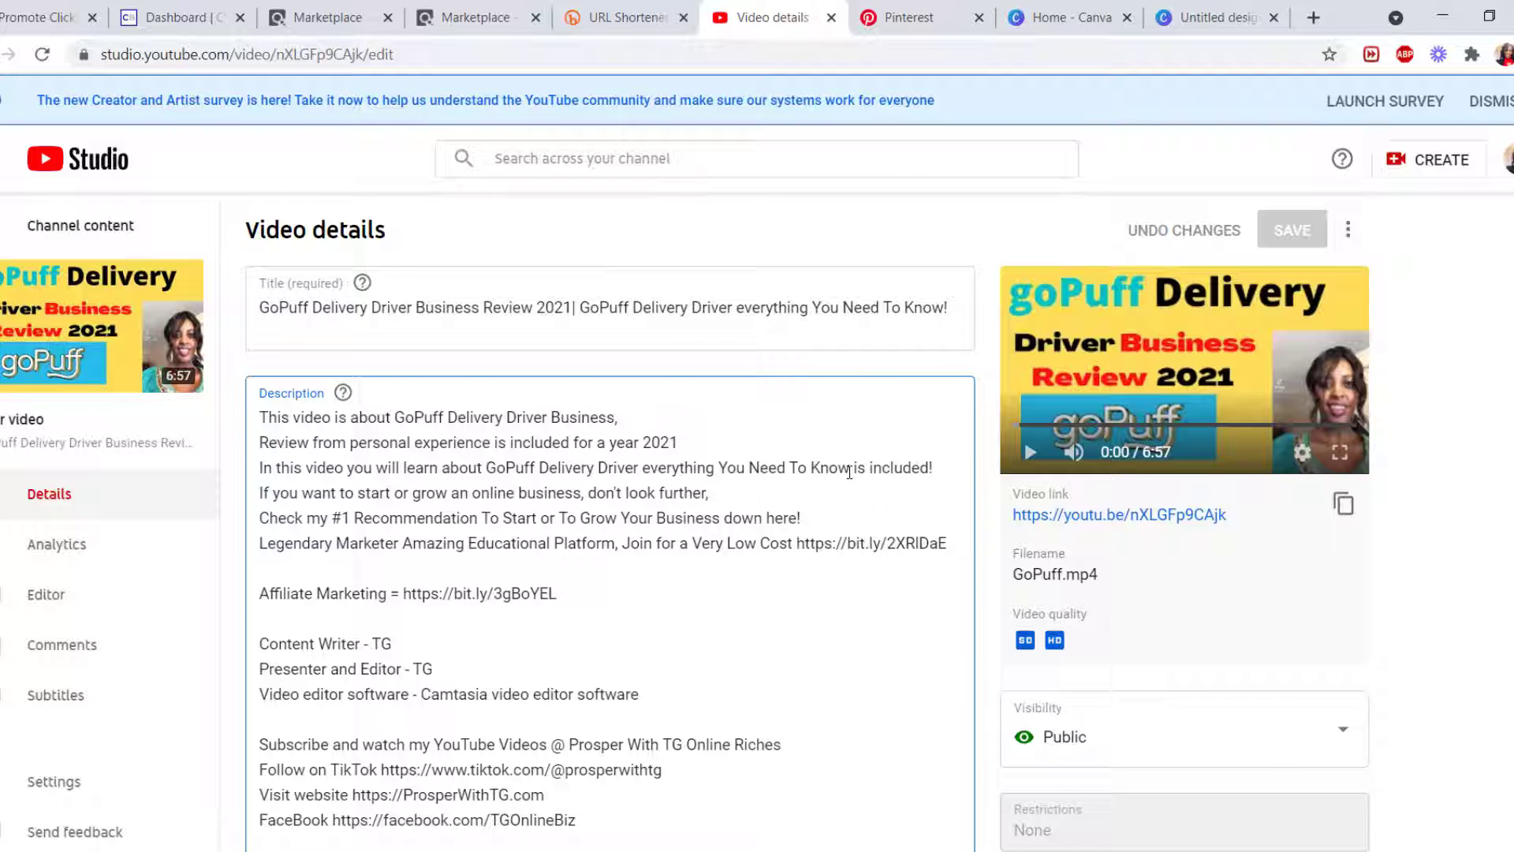
View the Pinterest profile and Canva's Pinterest Pin draft, then return to the Pinterest saved boards.
click(915, 22)
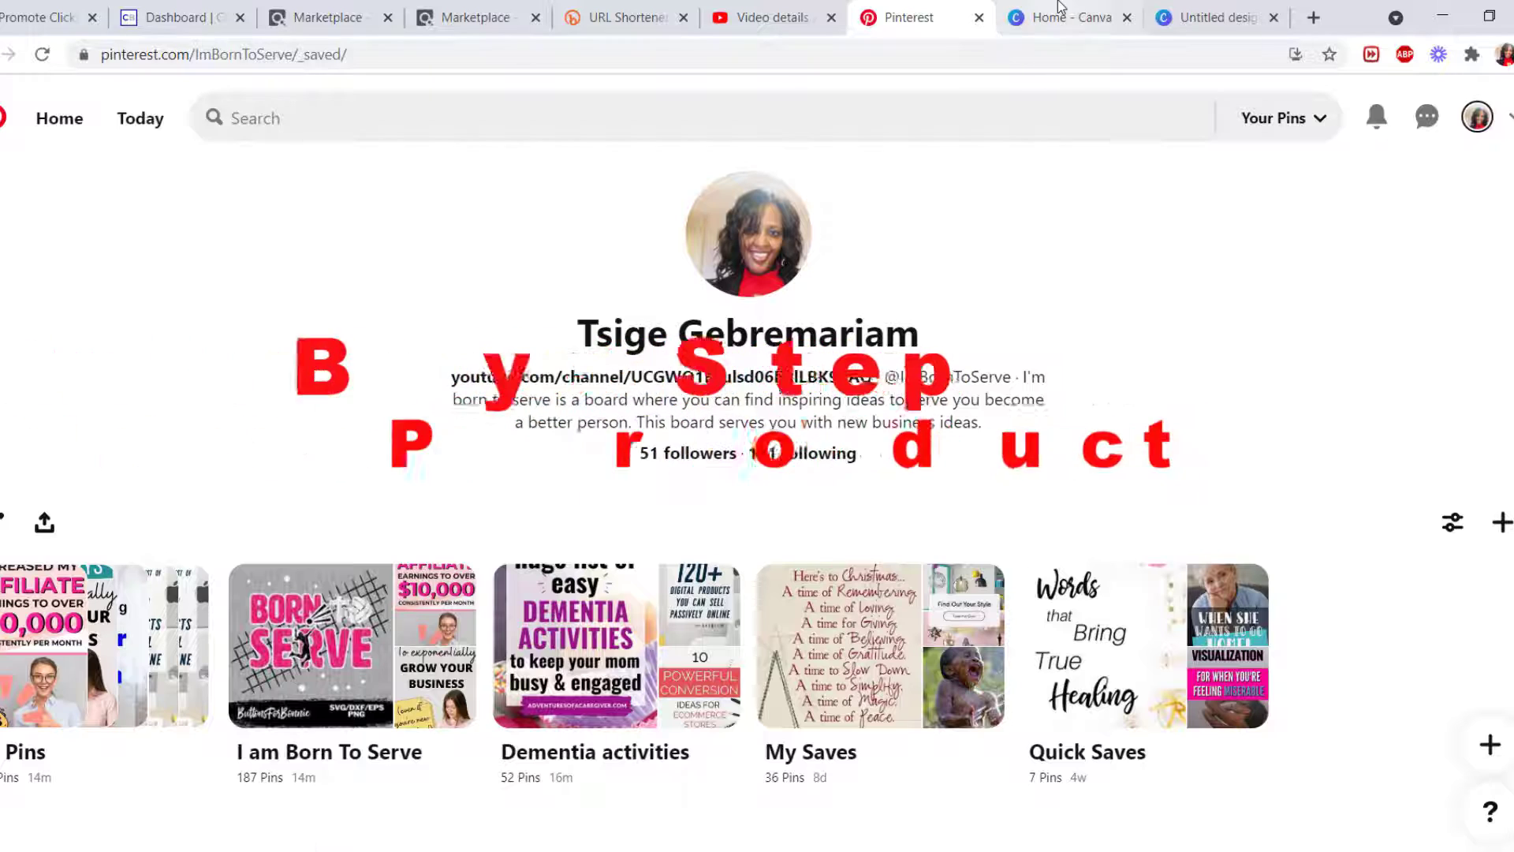
click(1060, 12)
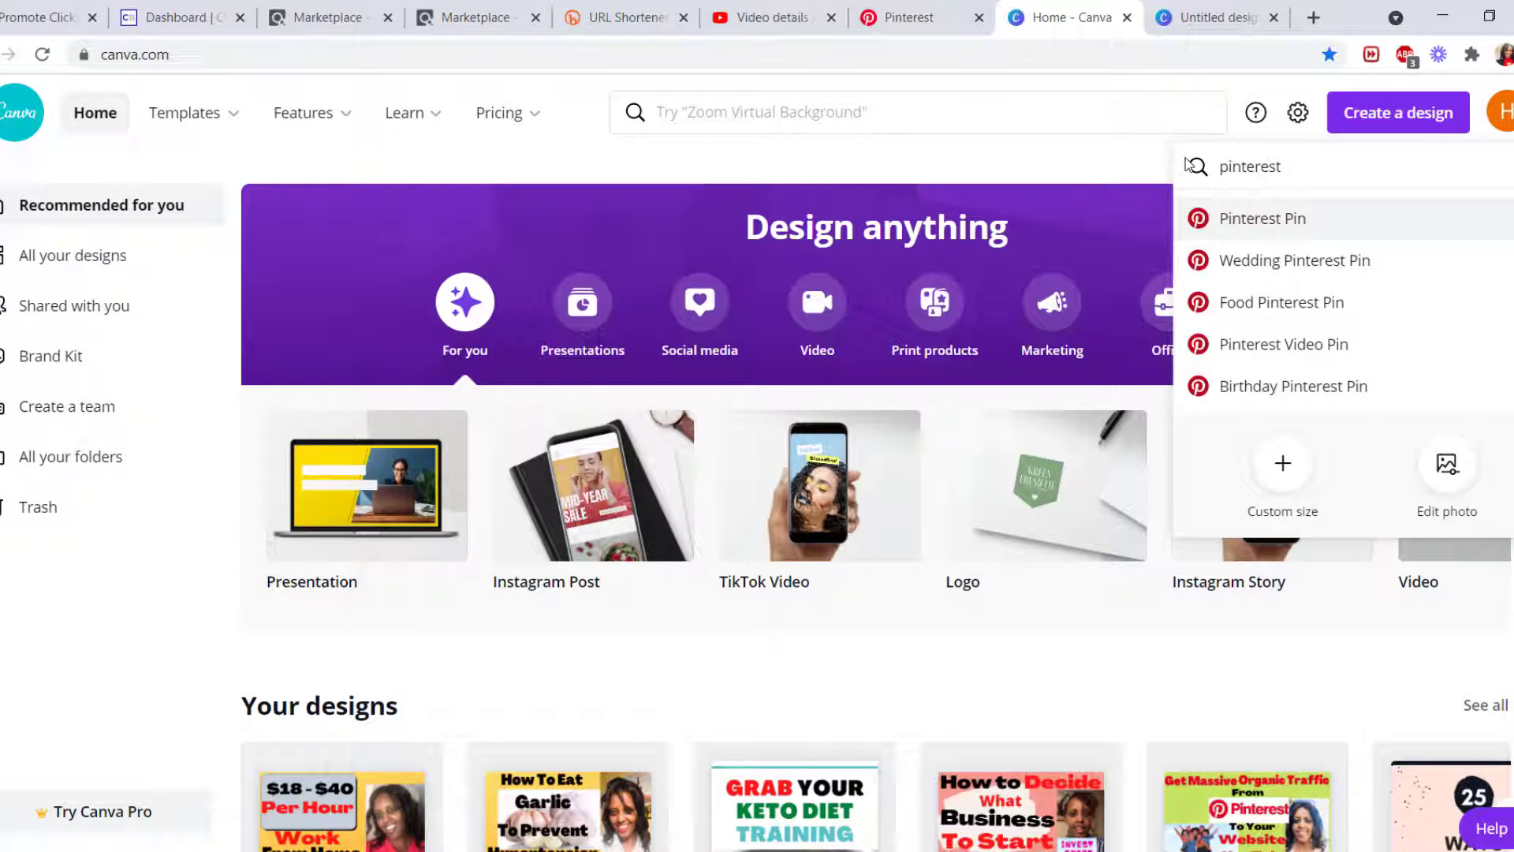
click(1254, 229)
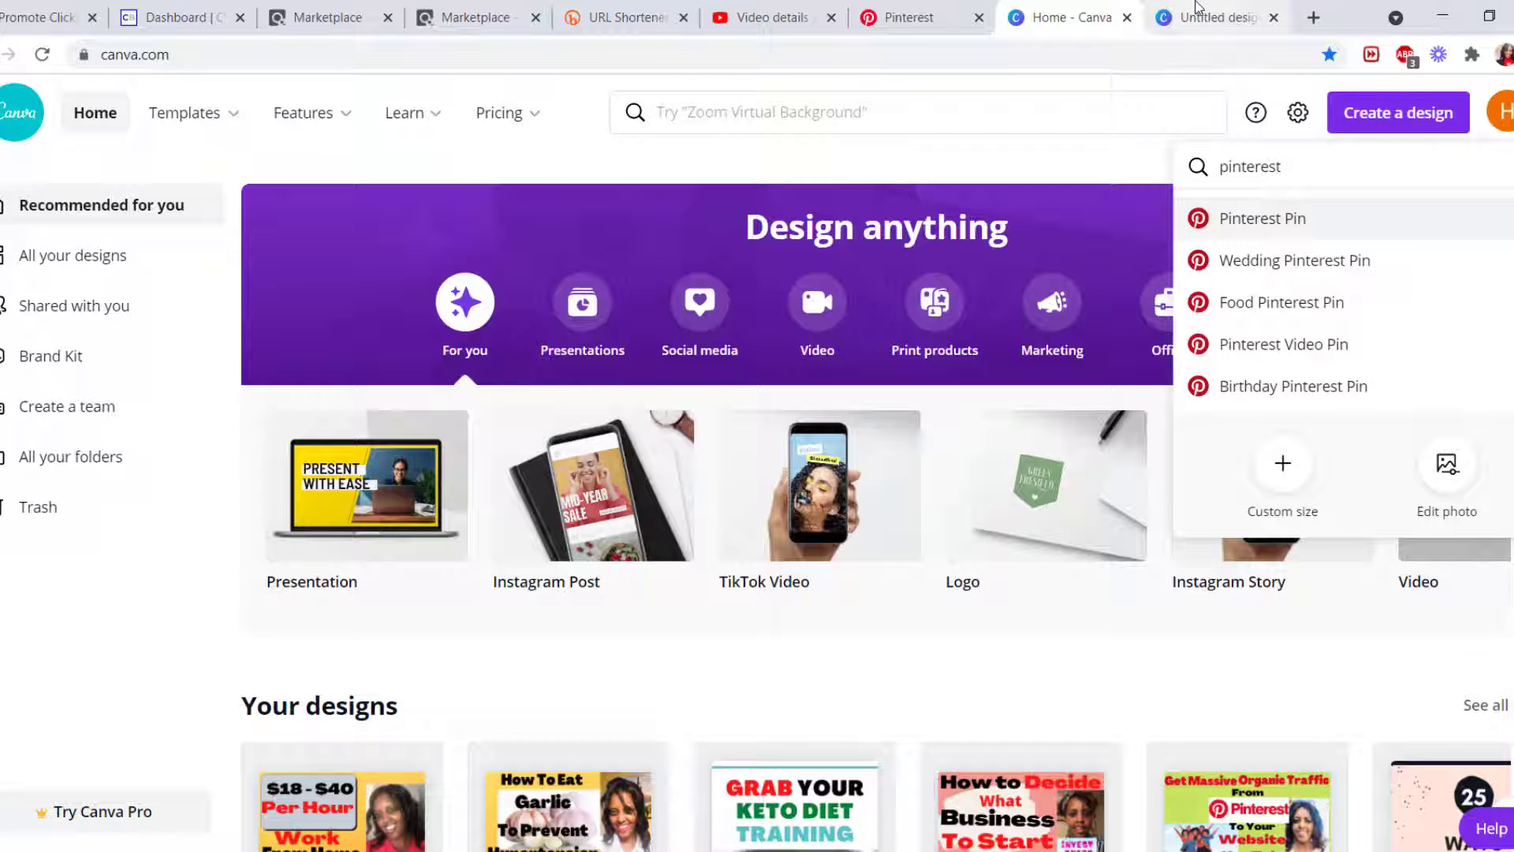
click(1195, 14)
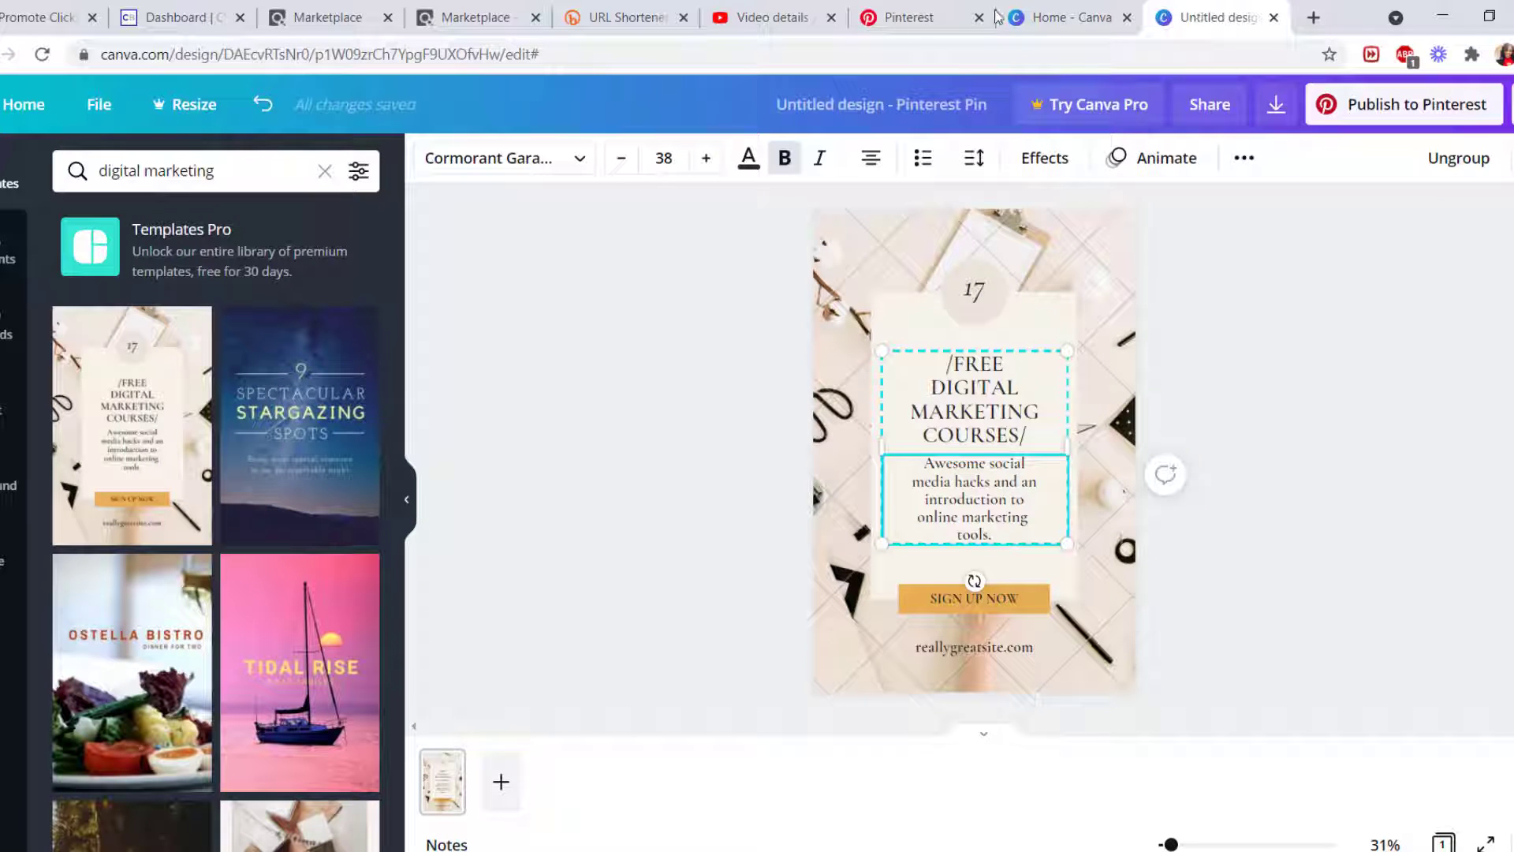
click(909, 14)
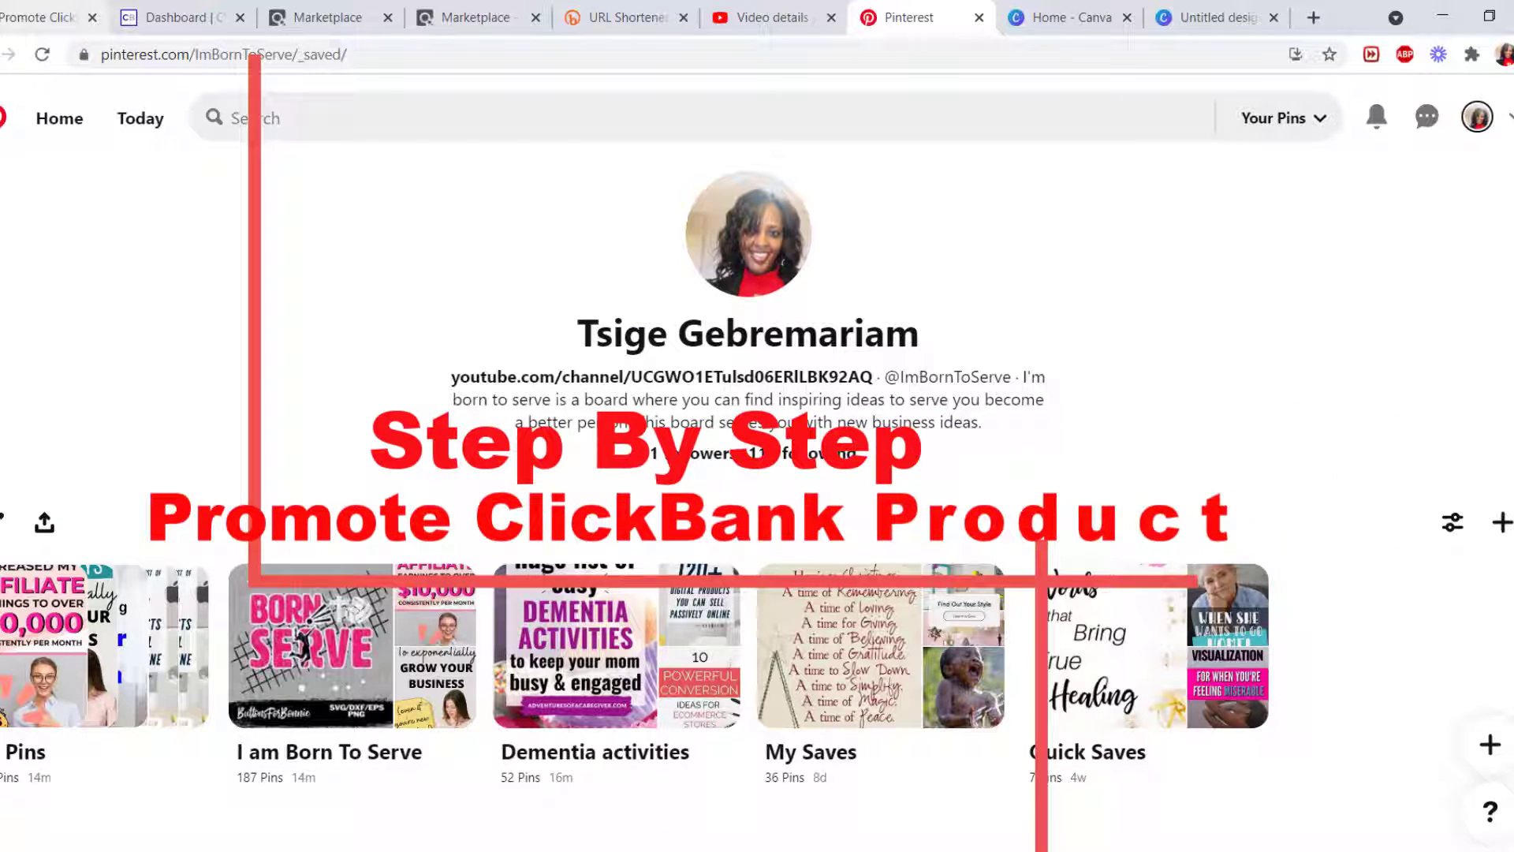
Go back to ClickBank's promote page, check the marketplace results, then bring up Bitly.
click(10, 19)
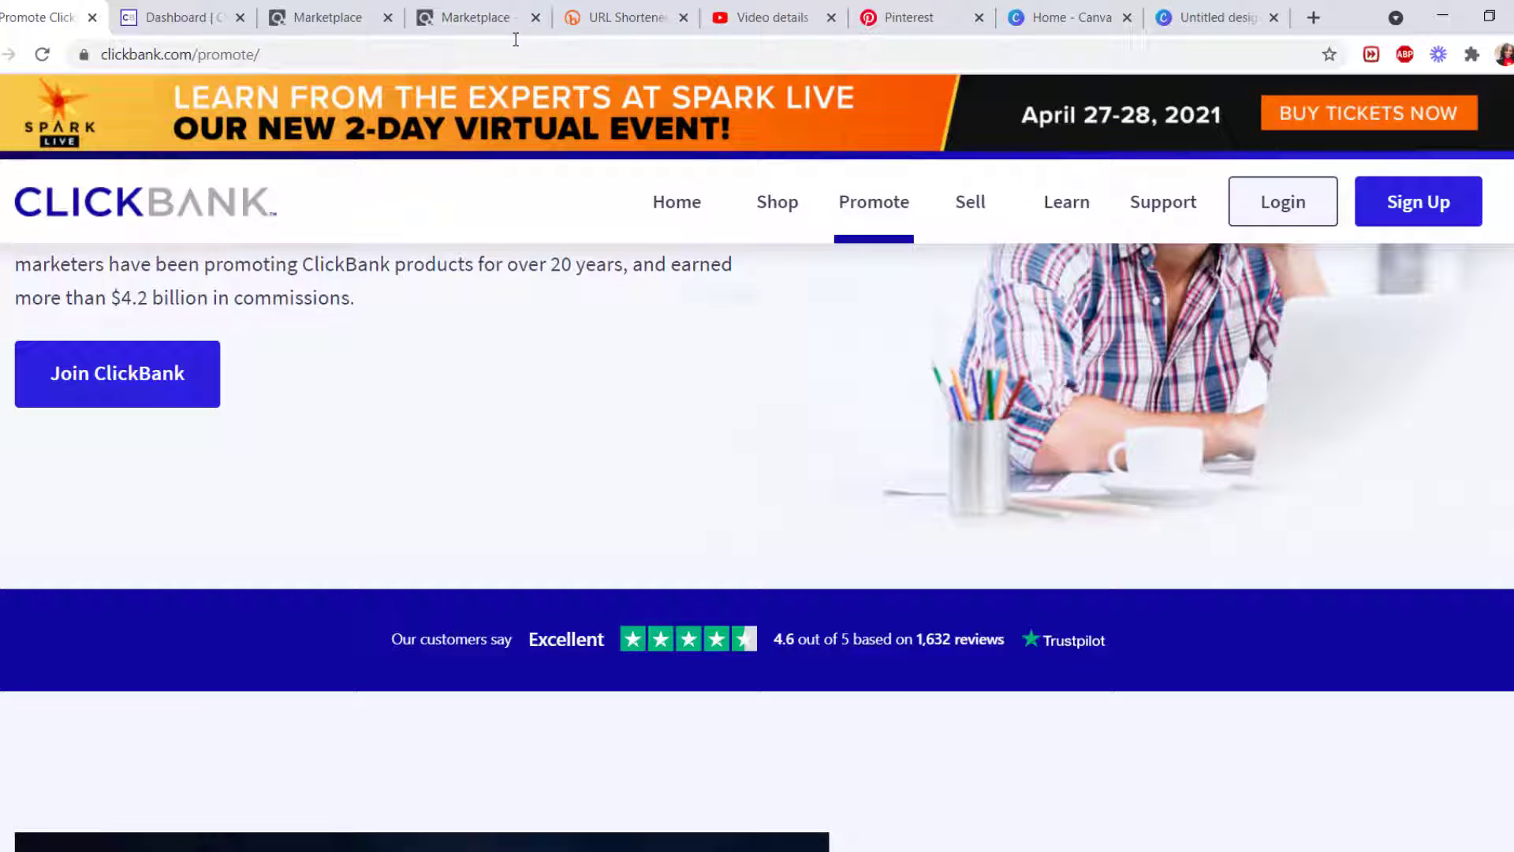
click(491, 9)
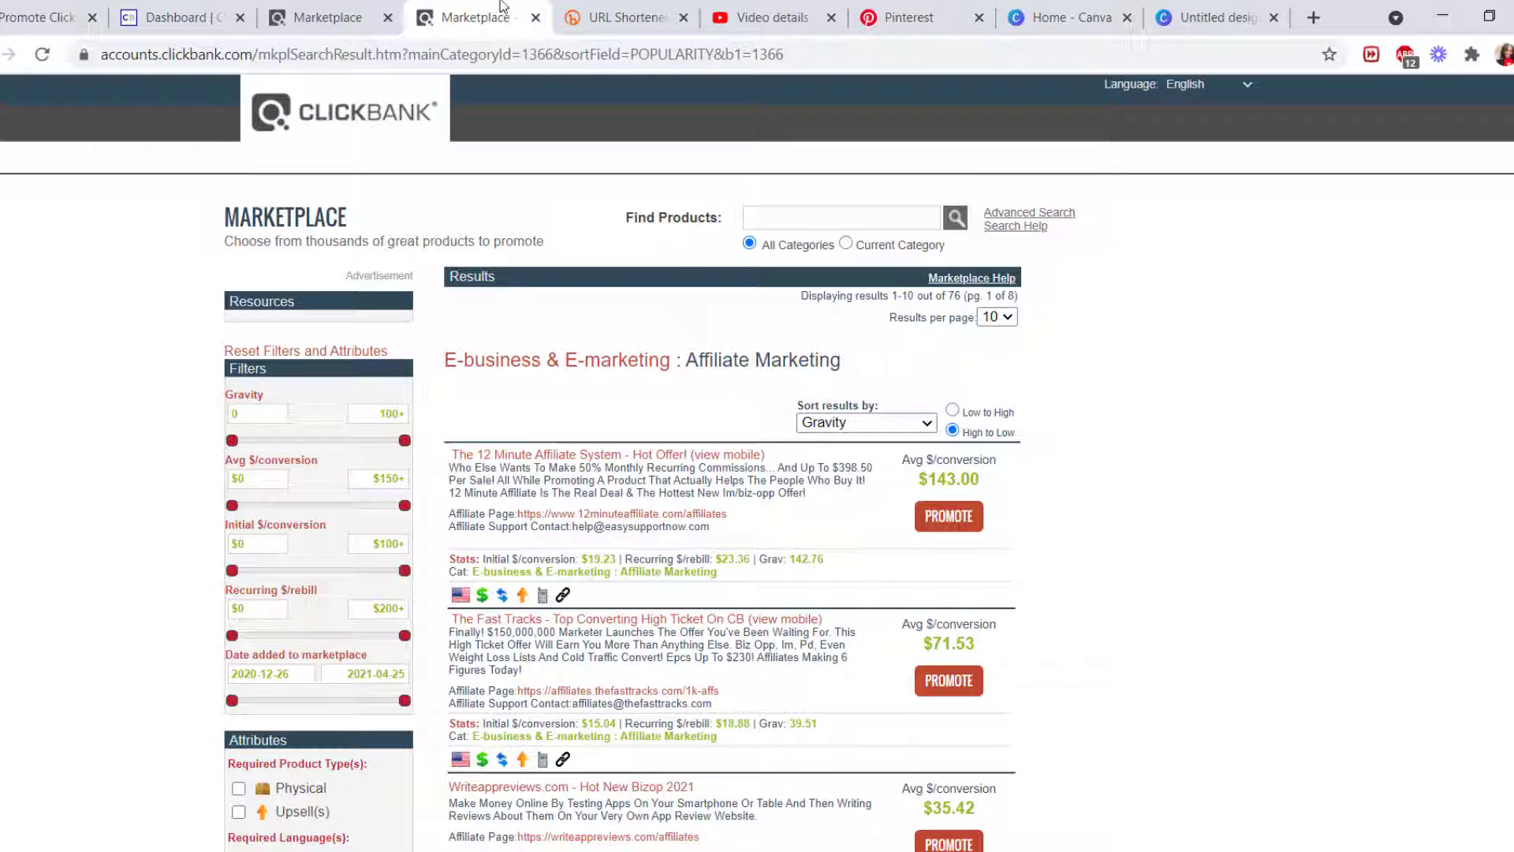
click(624, 14)
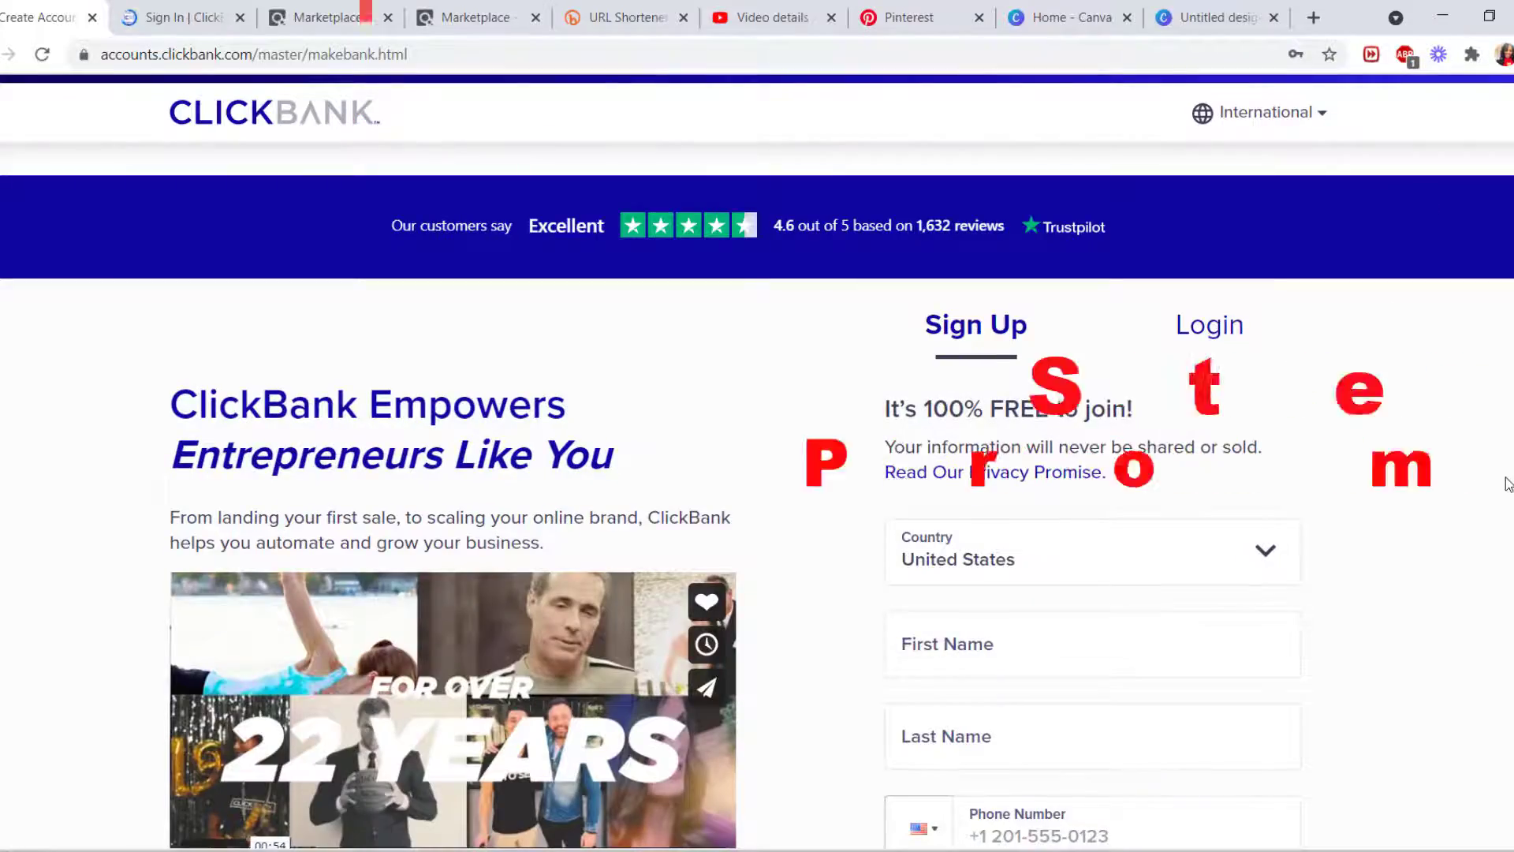
Scroll through ClickBank's Create Account form without filling it, then go back to clickbank.com/promote.
scroll(1507, 480, down, 4)
scroll(1507, 482, down, 6)
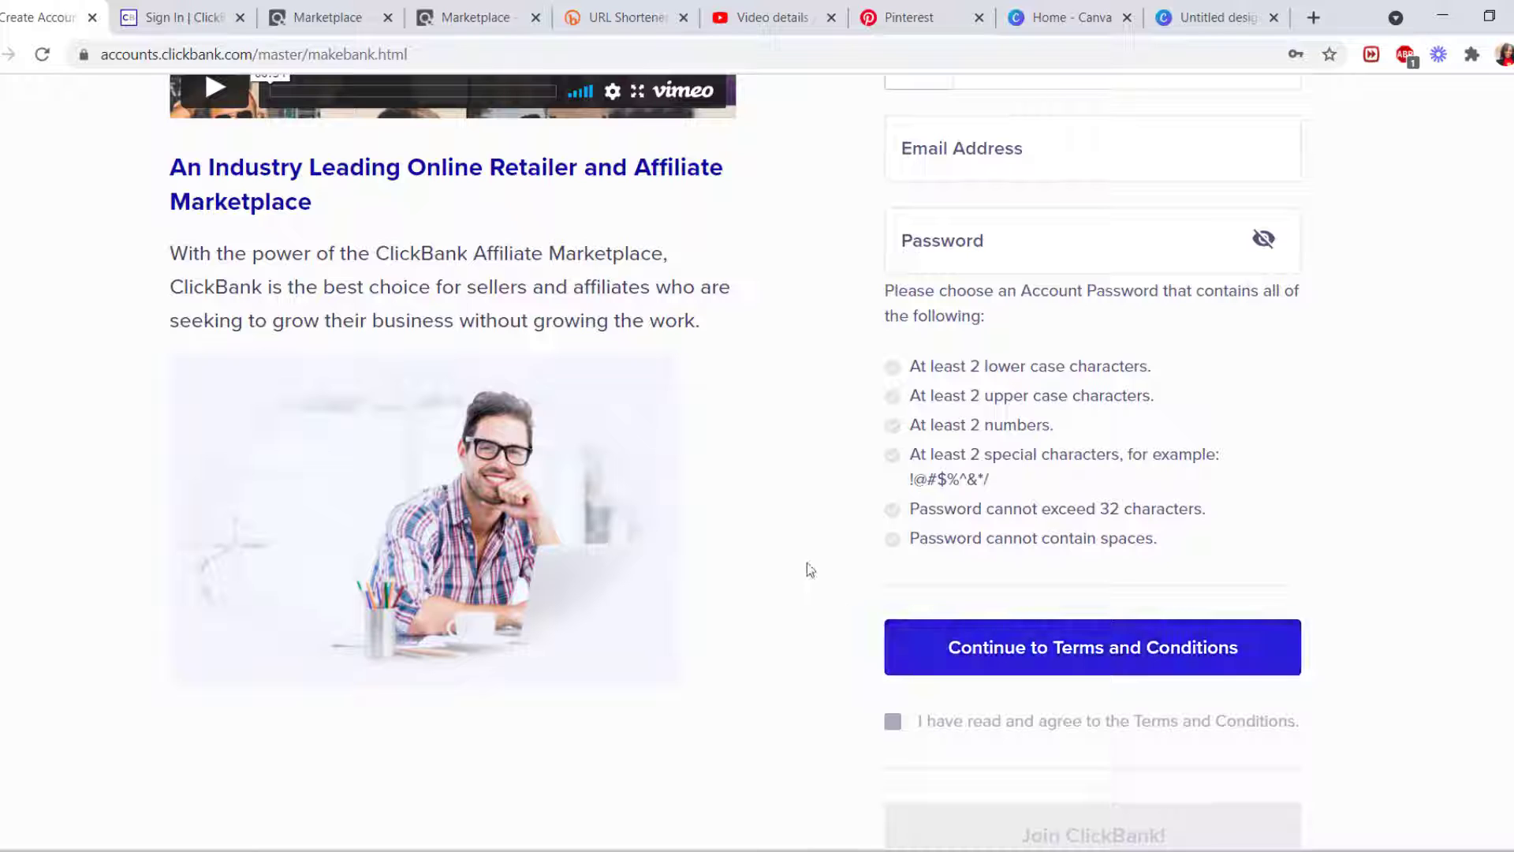
scroll(807, 570, up, 10)
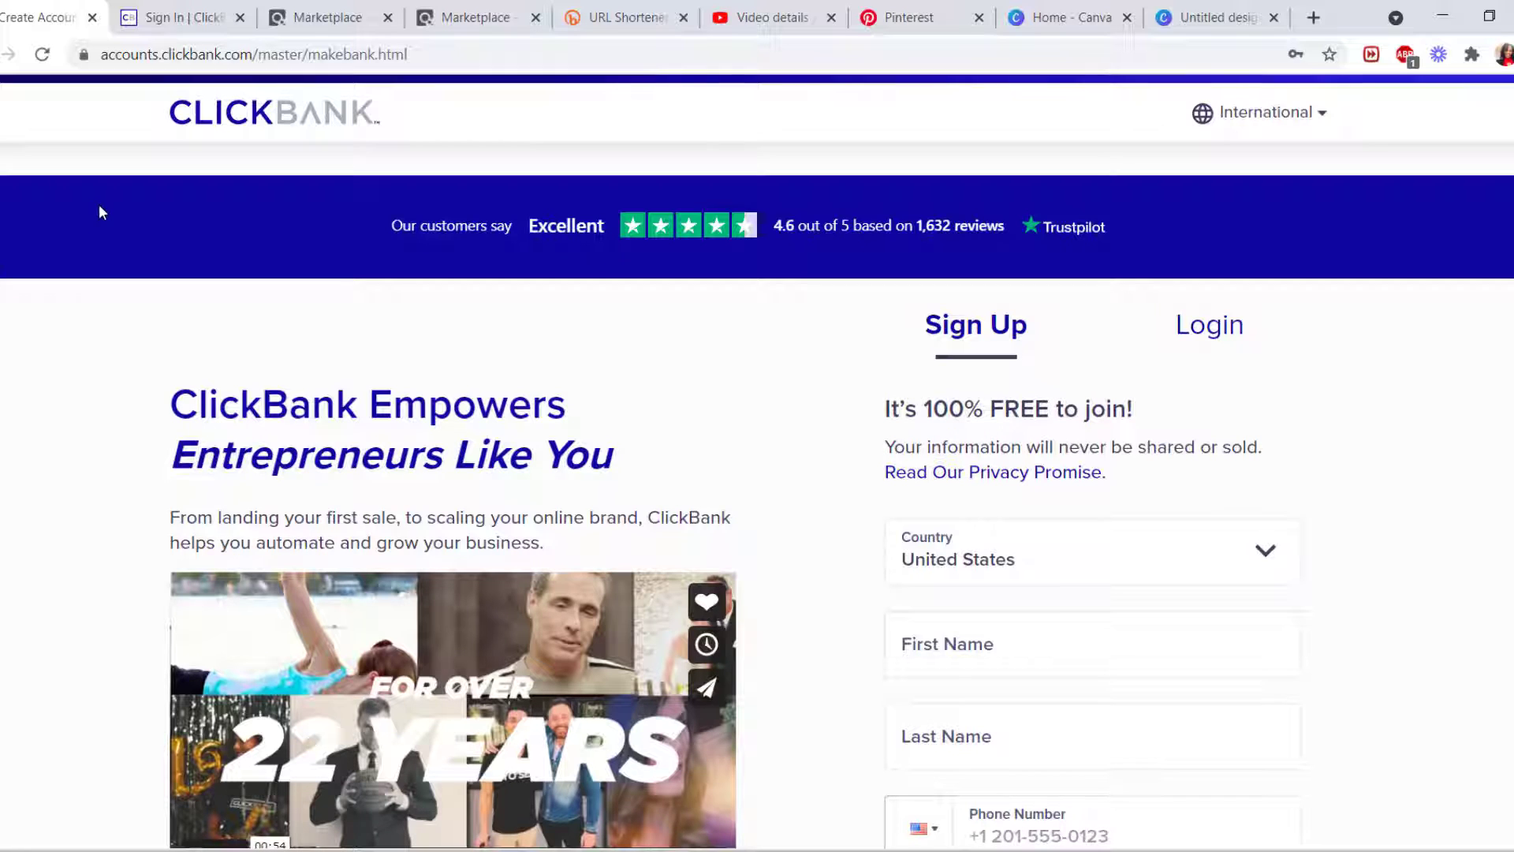
key(alt+Left)
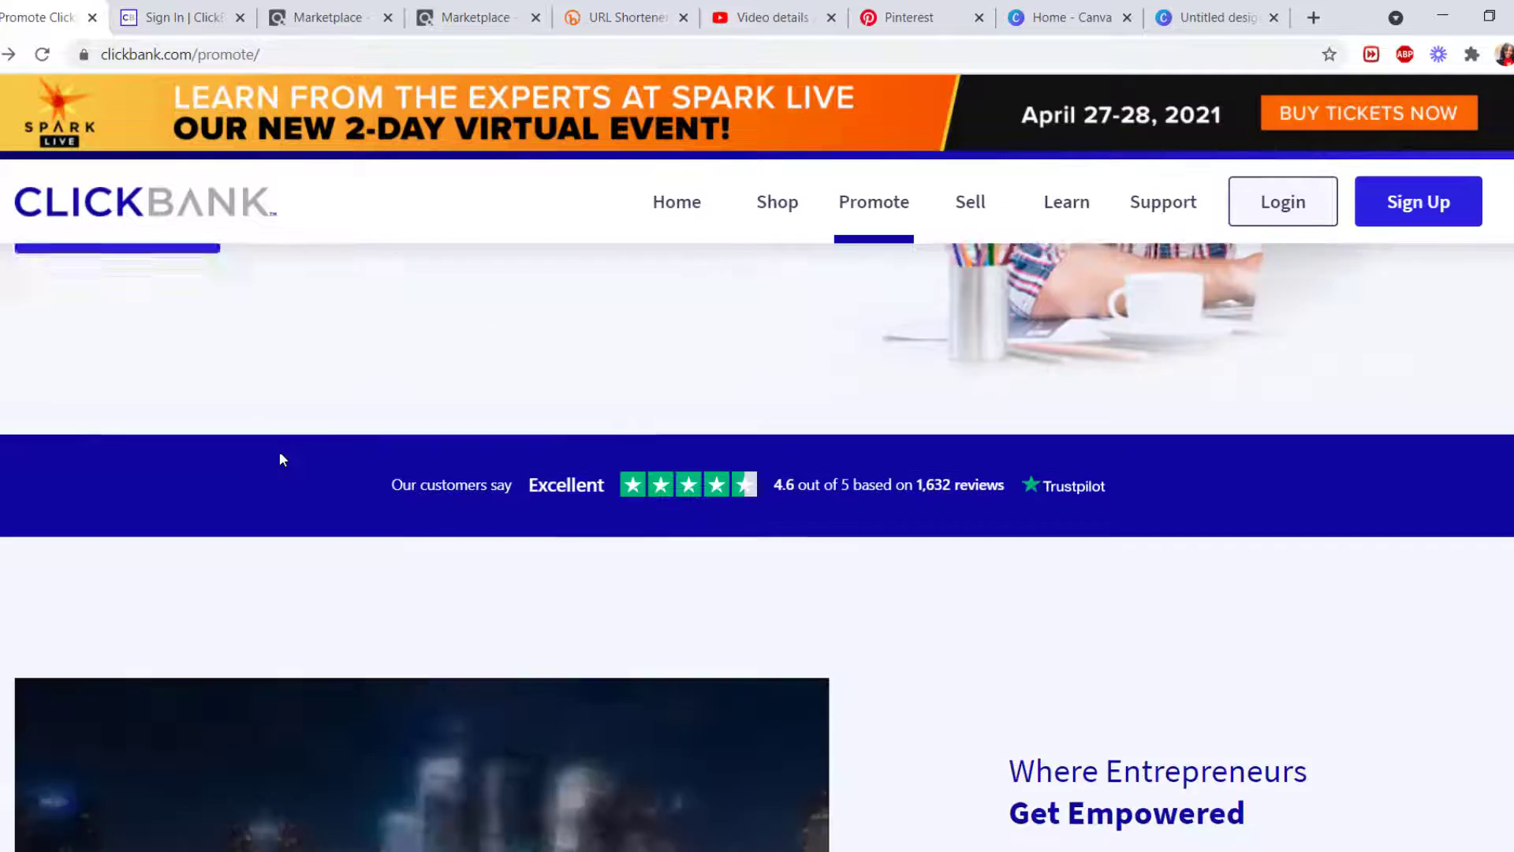
Scroll the promote page to read the Time to Get Empowered affiliate earnings stats.
scroll(282, 458, down, 7)
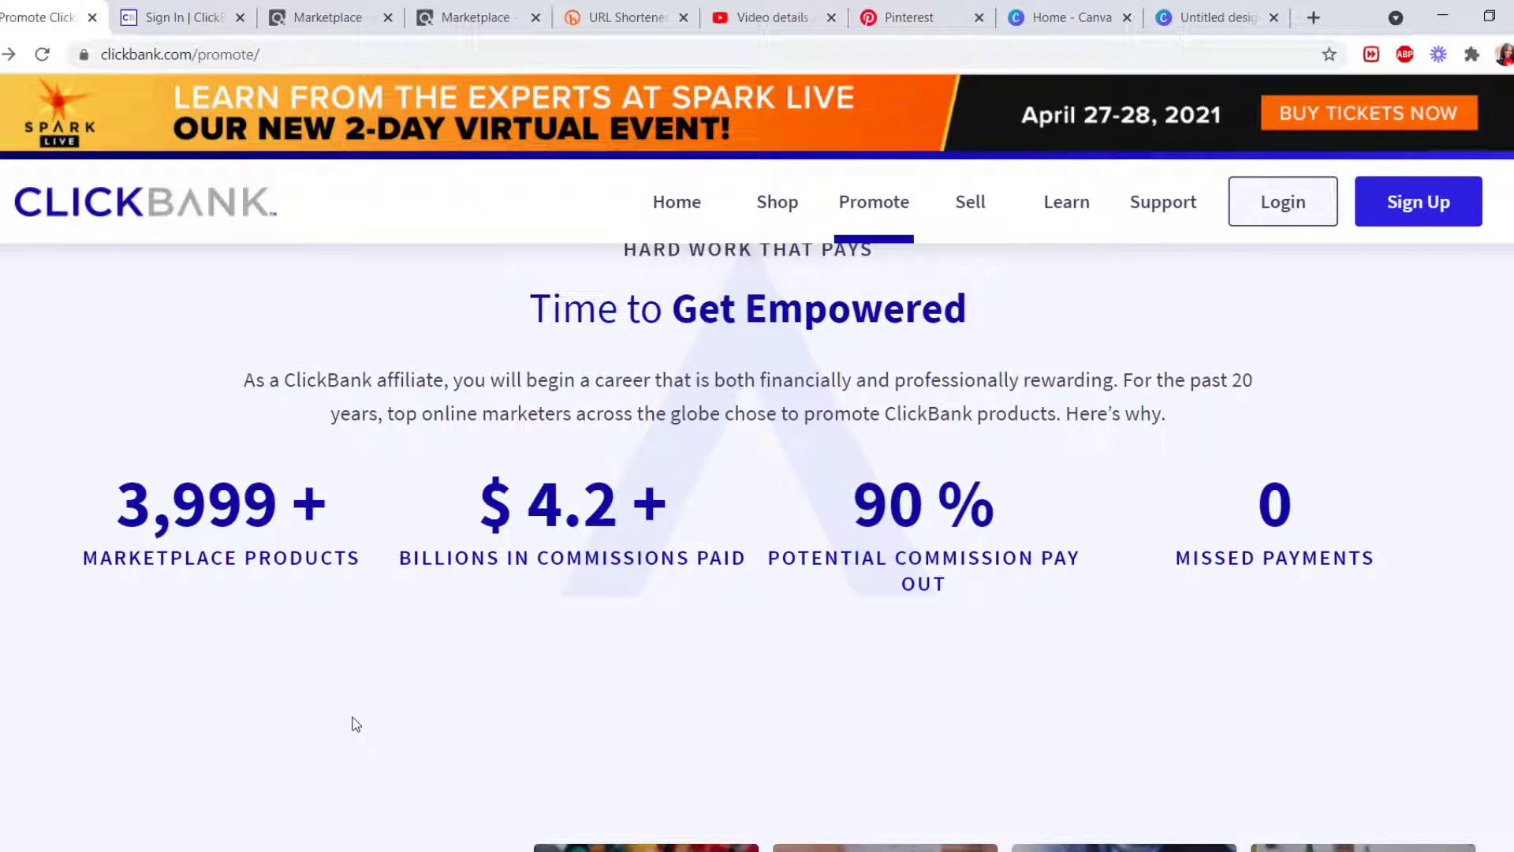
scroll(354, 723, down, 3)
scroll(355, 723, up, 1)
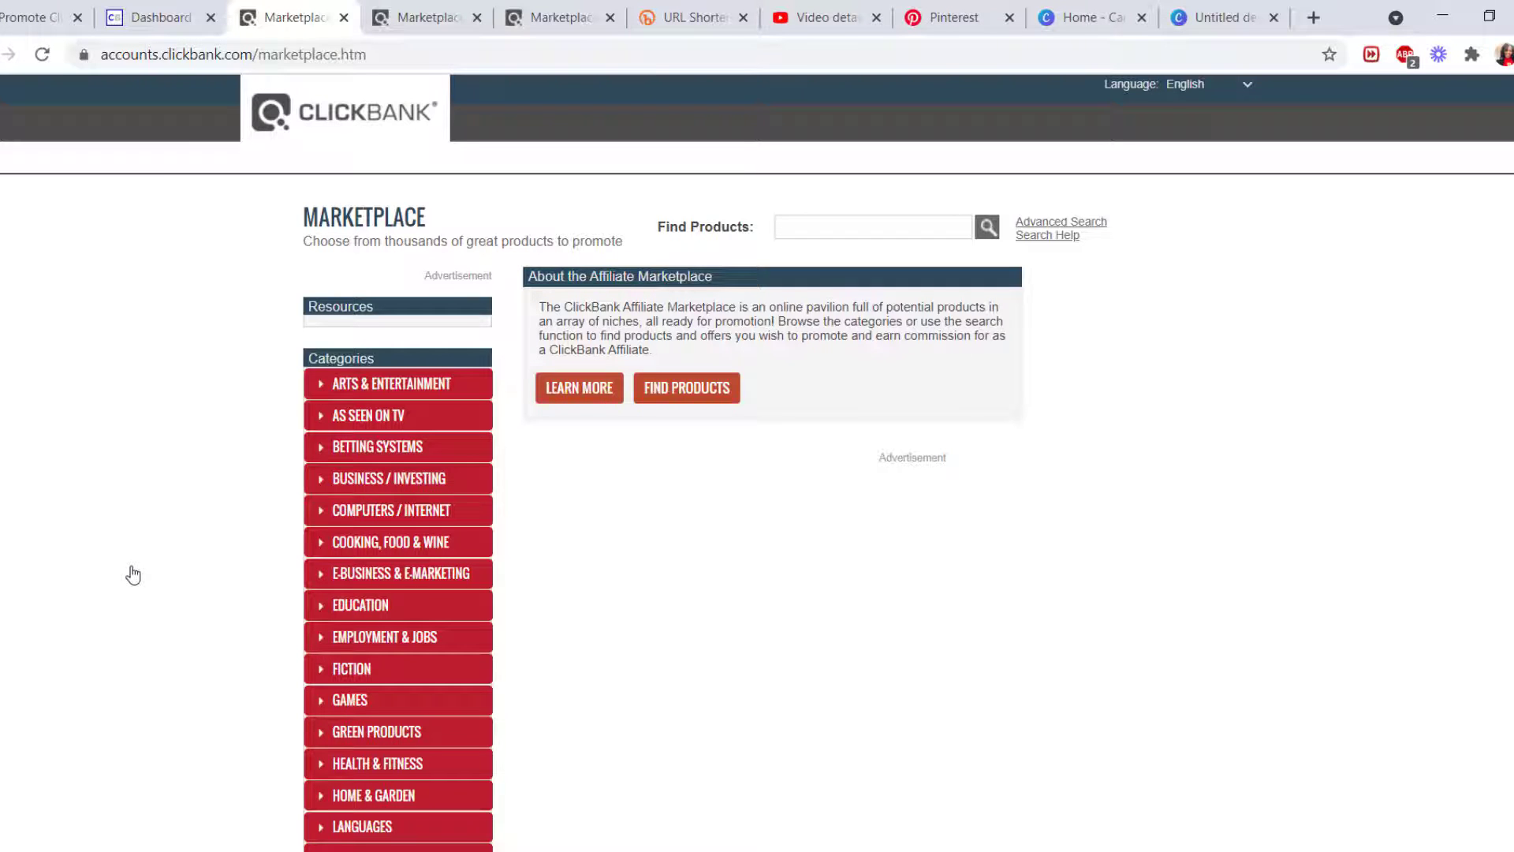
Open the Cooking, Food & Wine category and sort its 49 products by Gravity, high to low.
scroll(158, 462, down, 5)
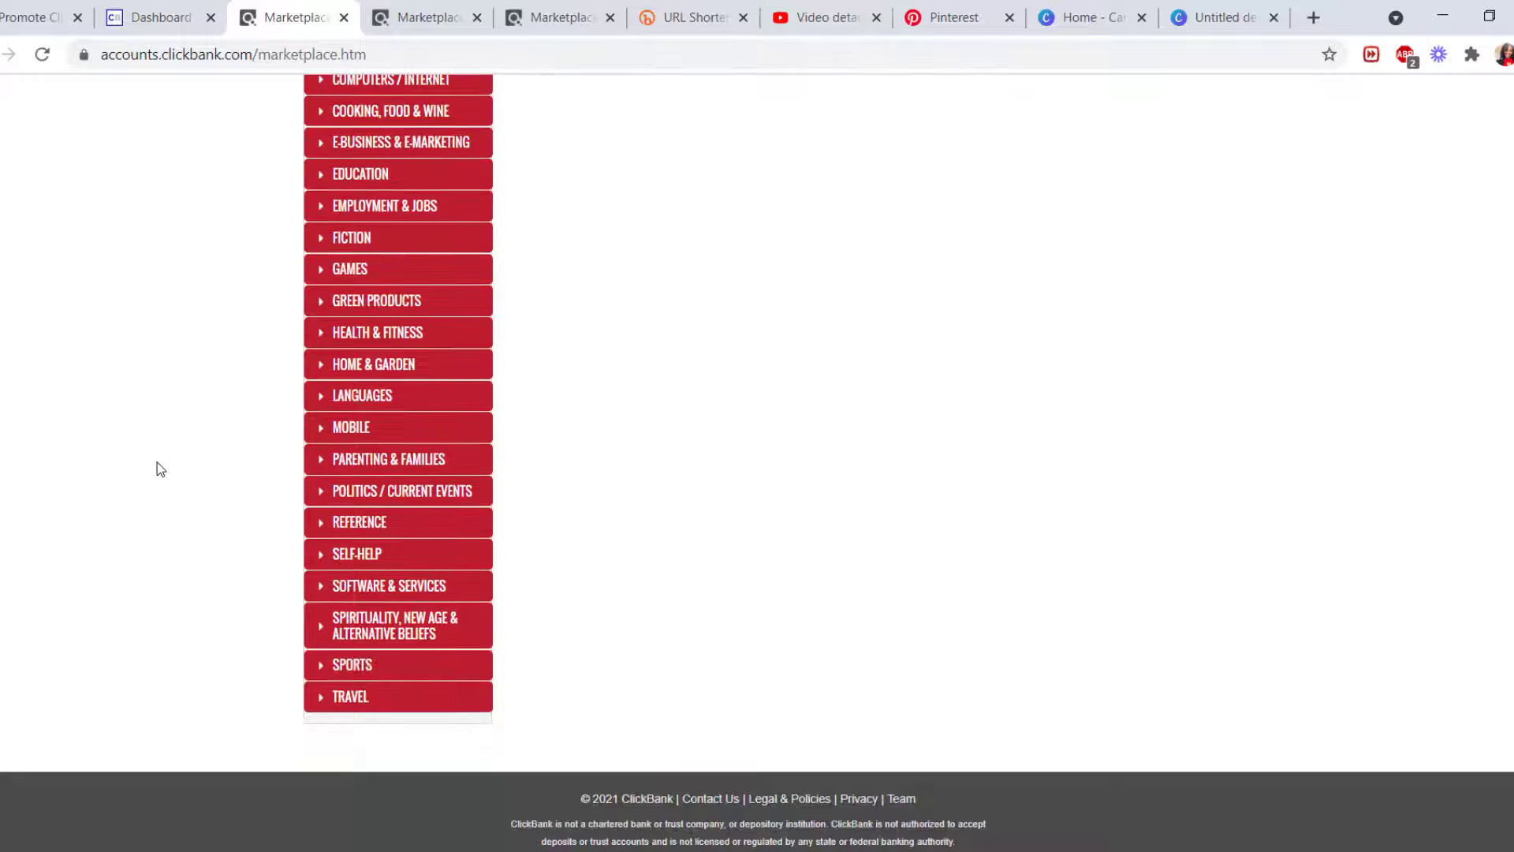
scroll(158, 462, up, 5)
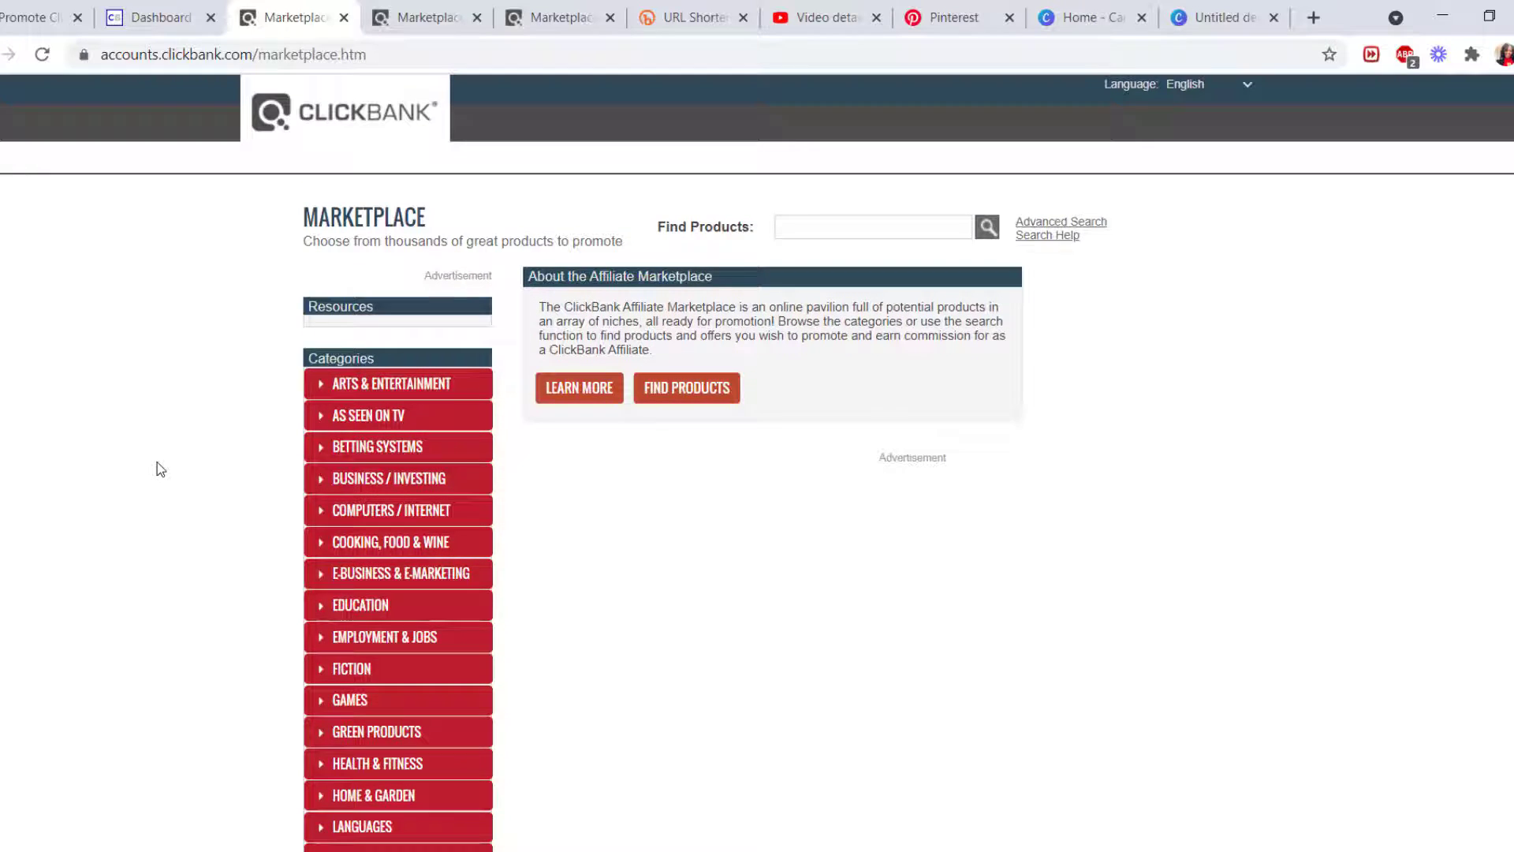
scroll(158, 465, down, 2)
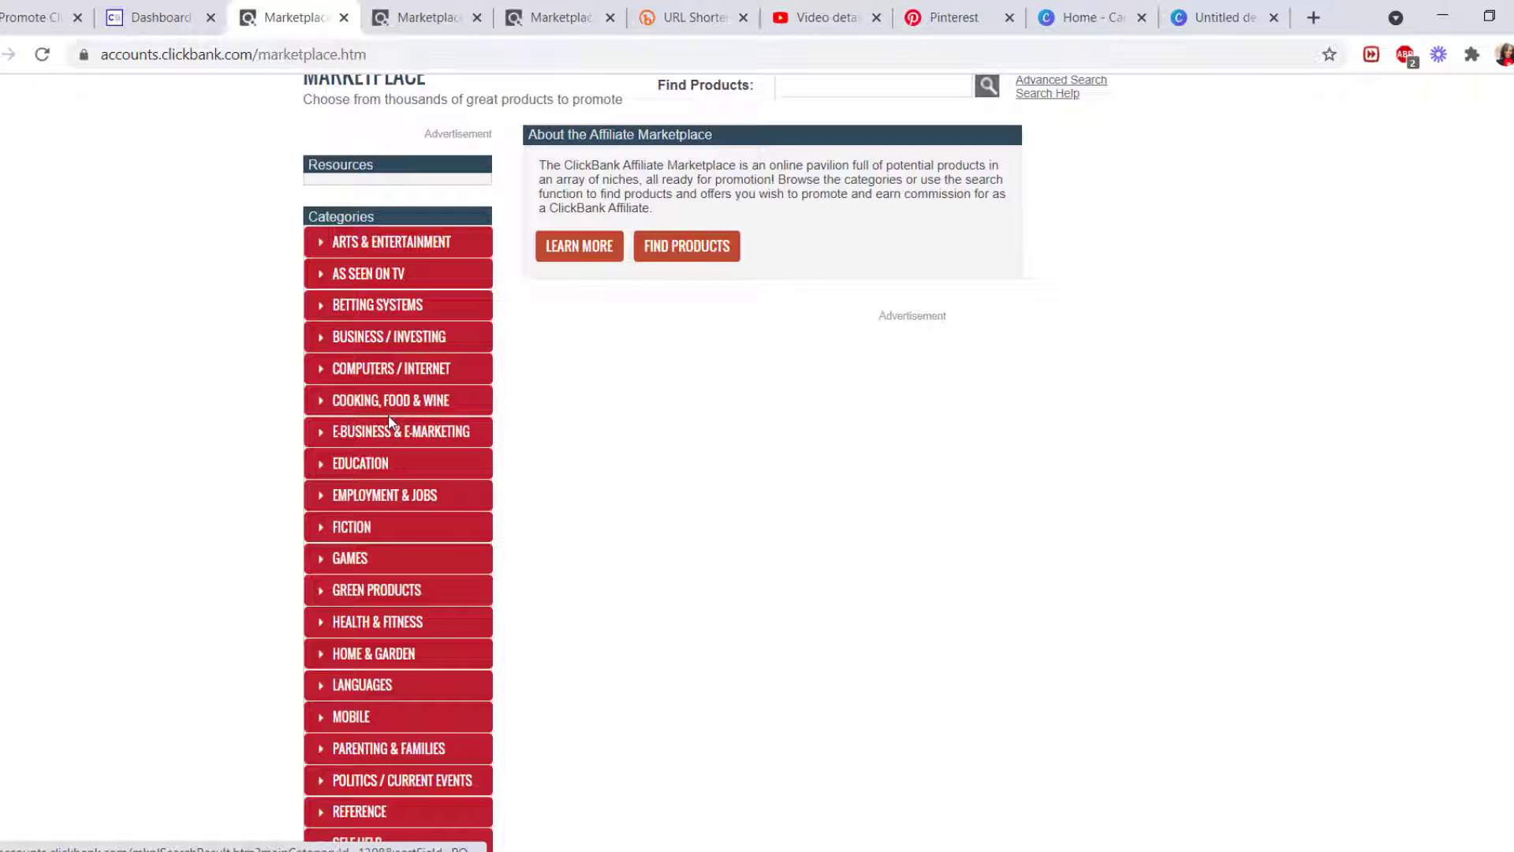
click(407, 404)
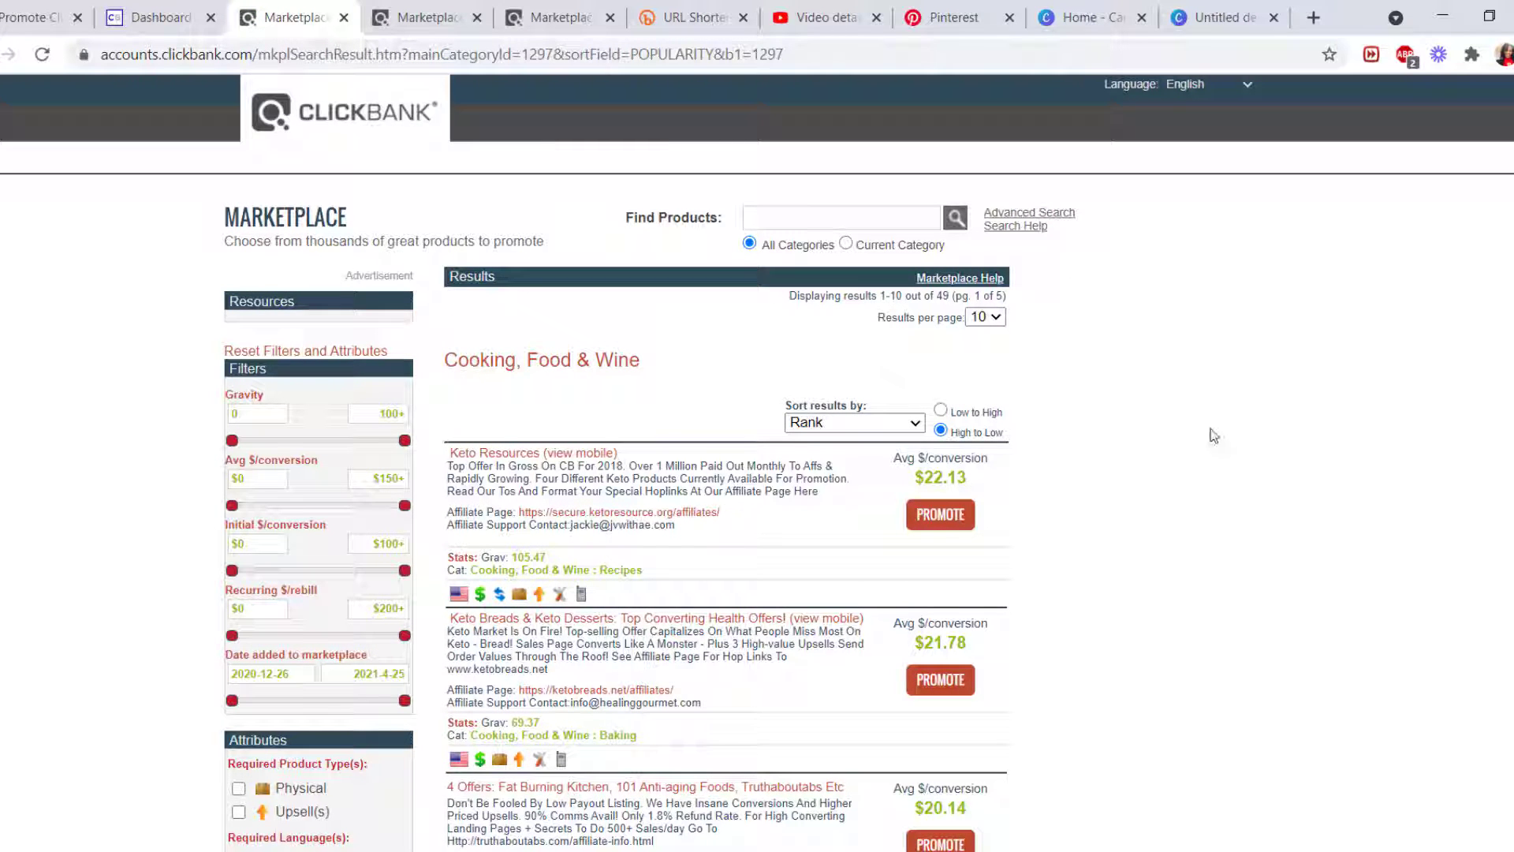
scroll(1213, 436, down, 1)
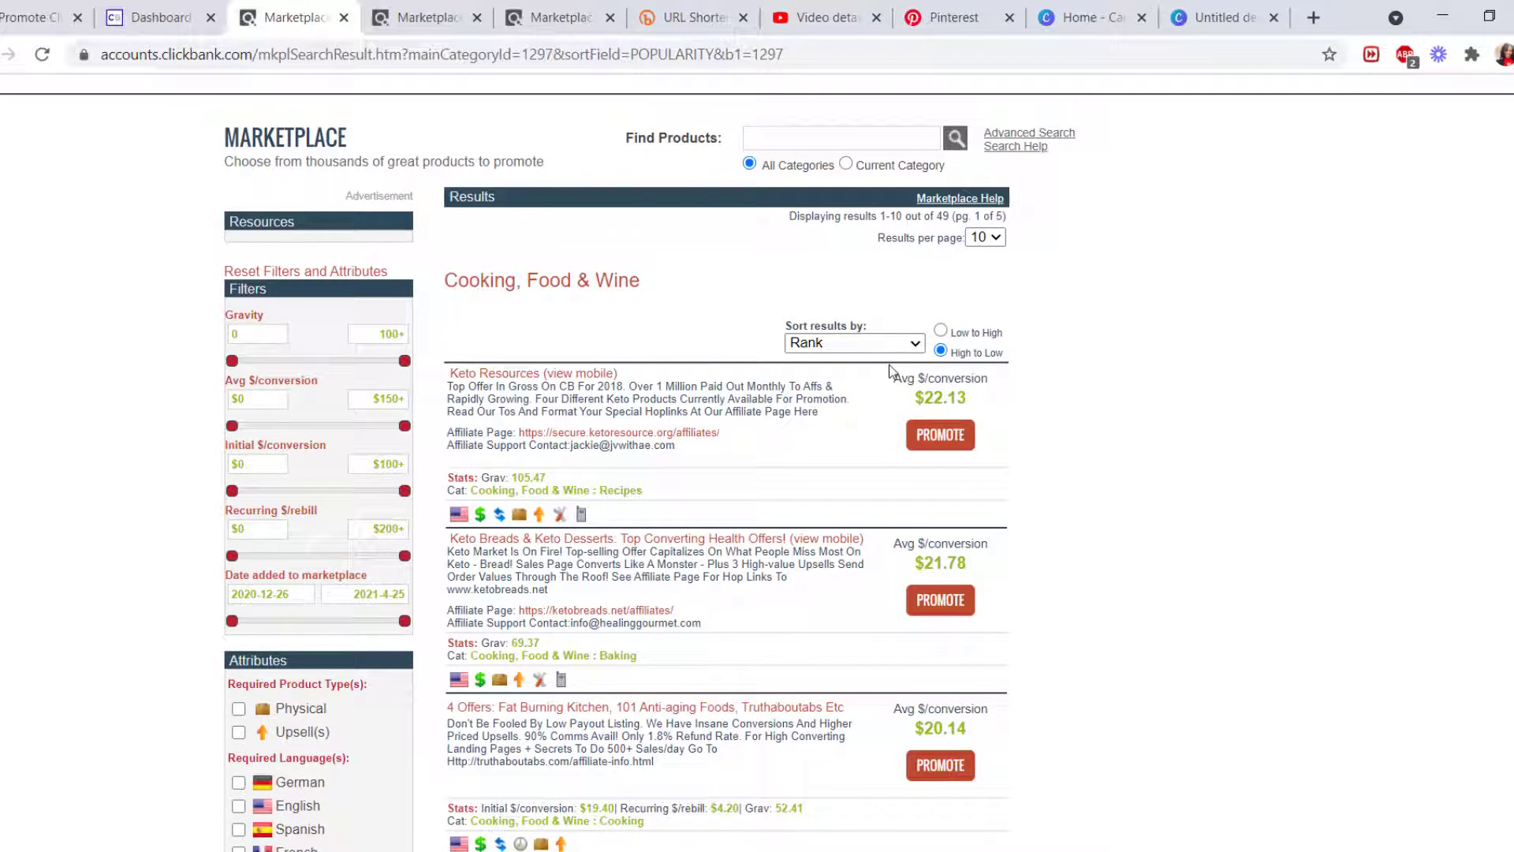
click(917, 345)
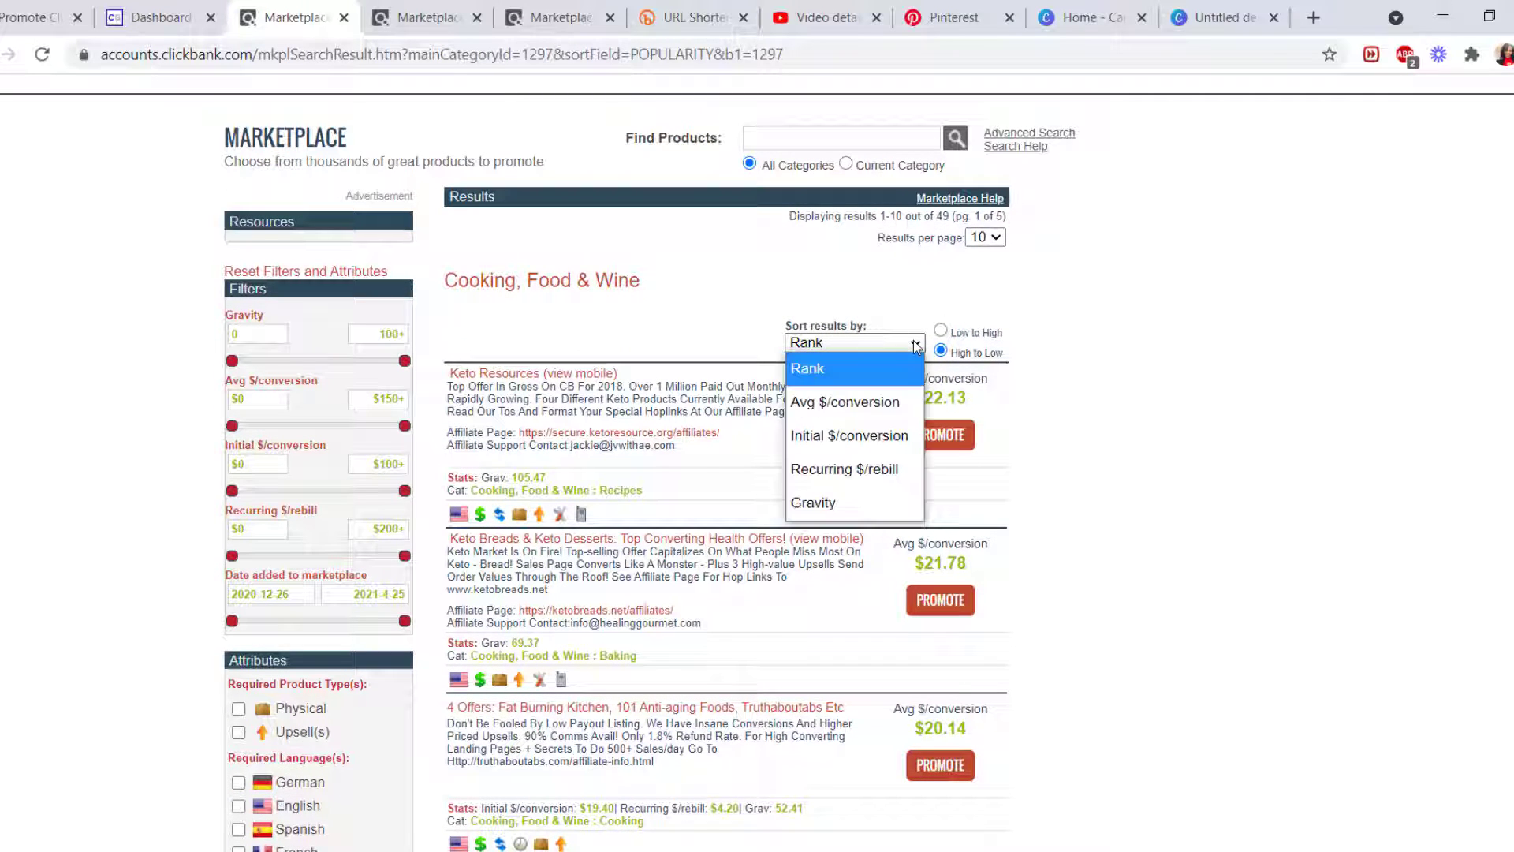
click(831, 504)
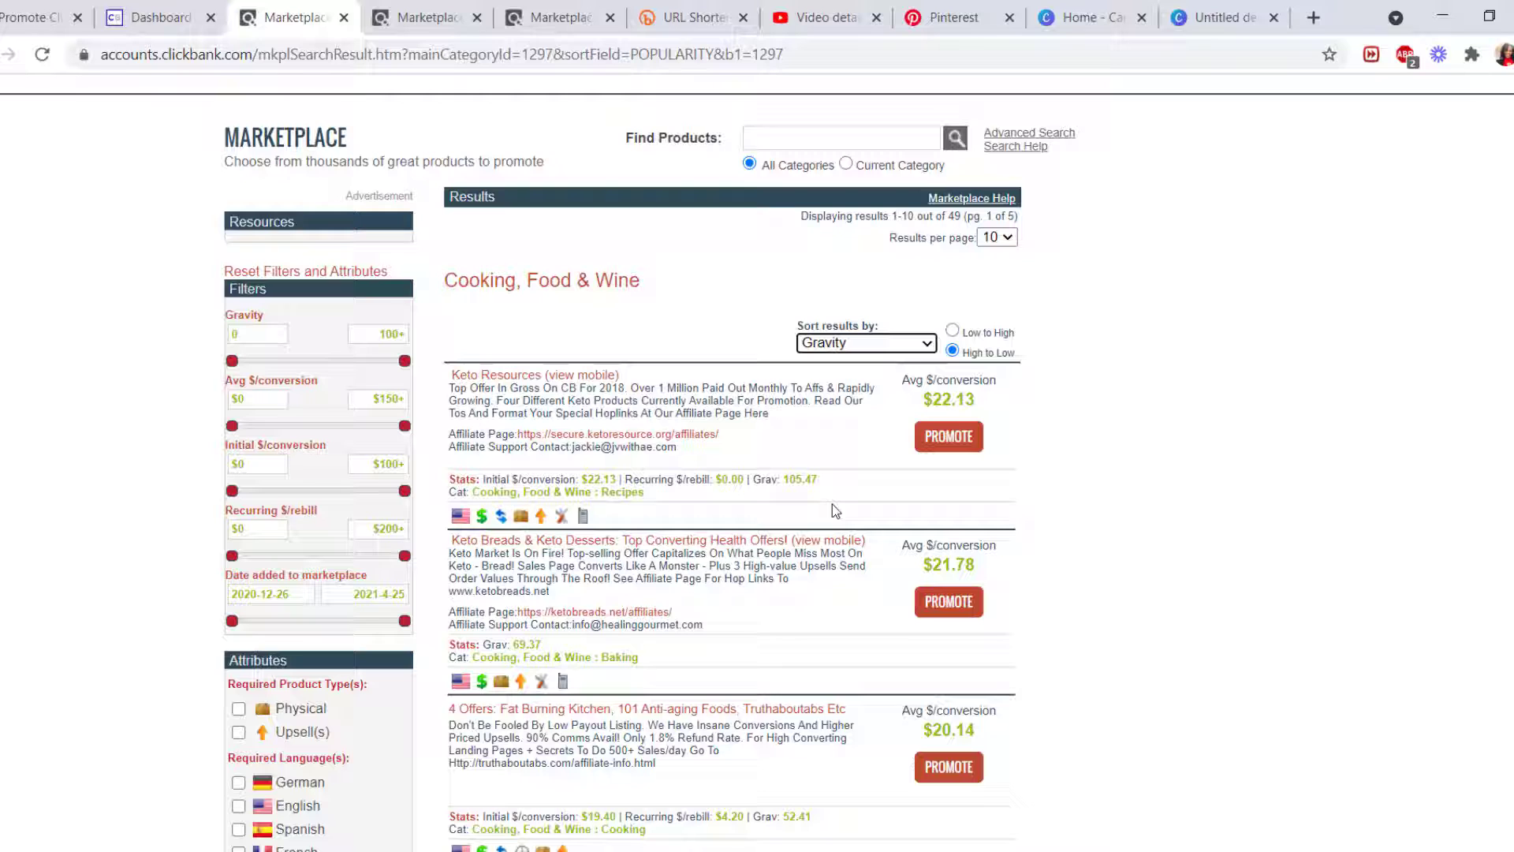
click(932, 344)
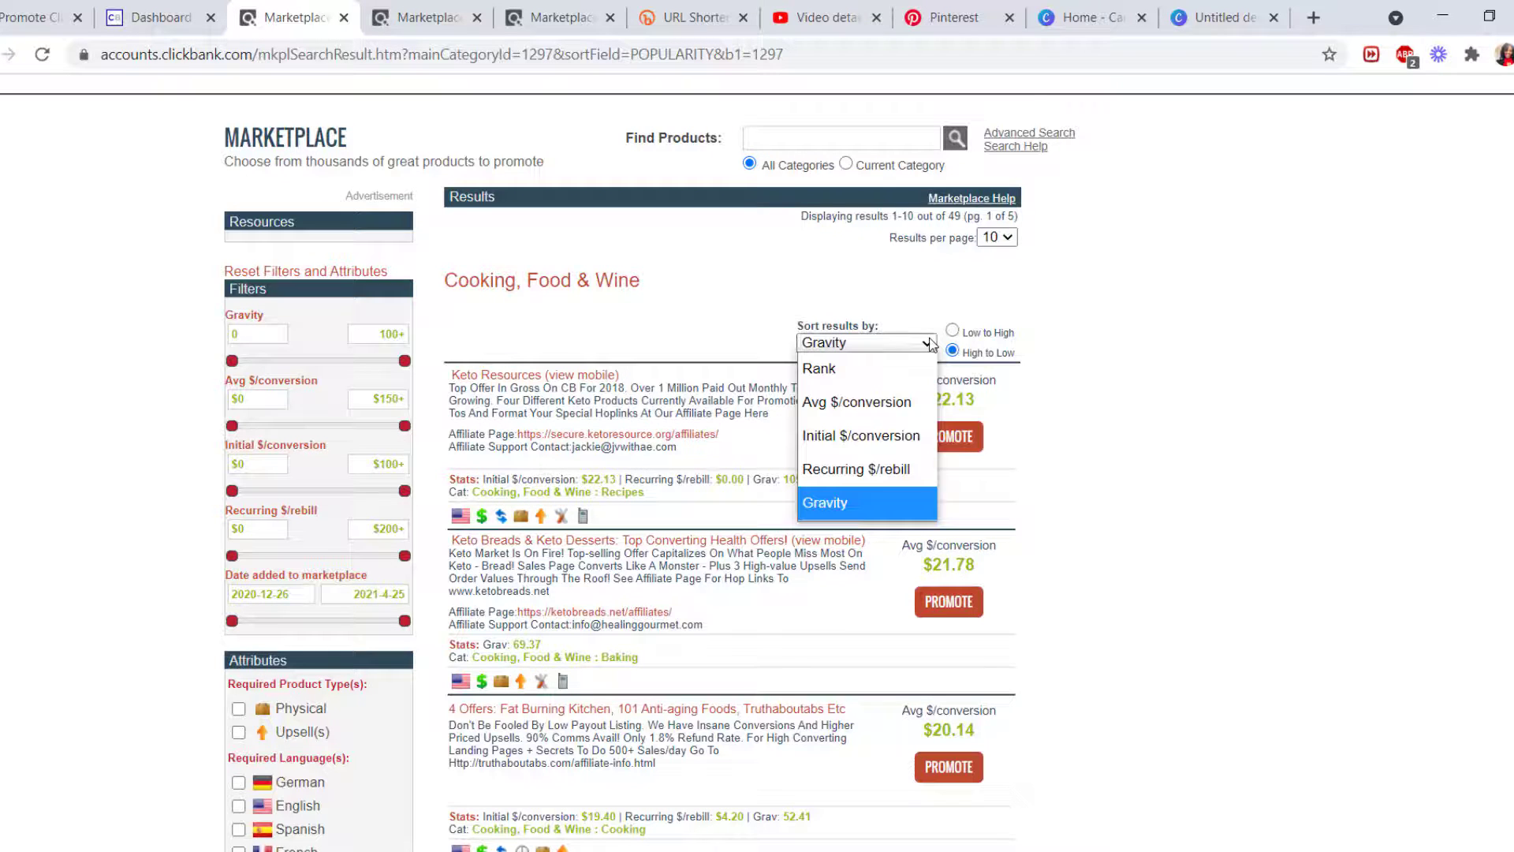
click(890, 509)
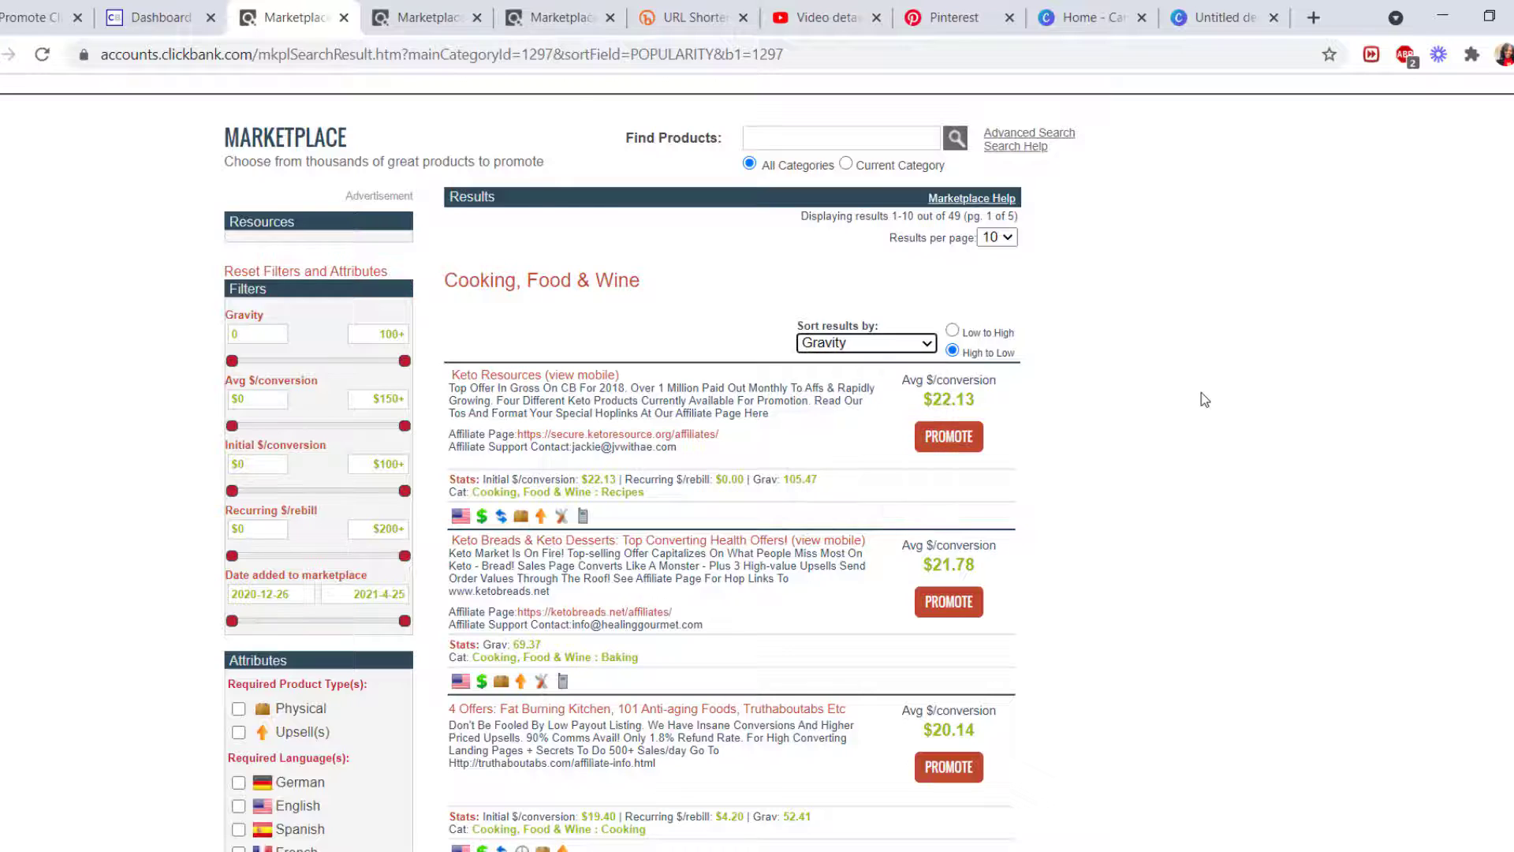
scroll(1052, 467, down, 2)
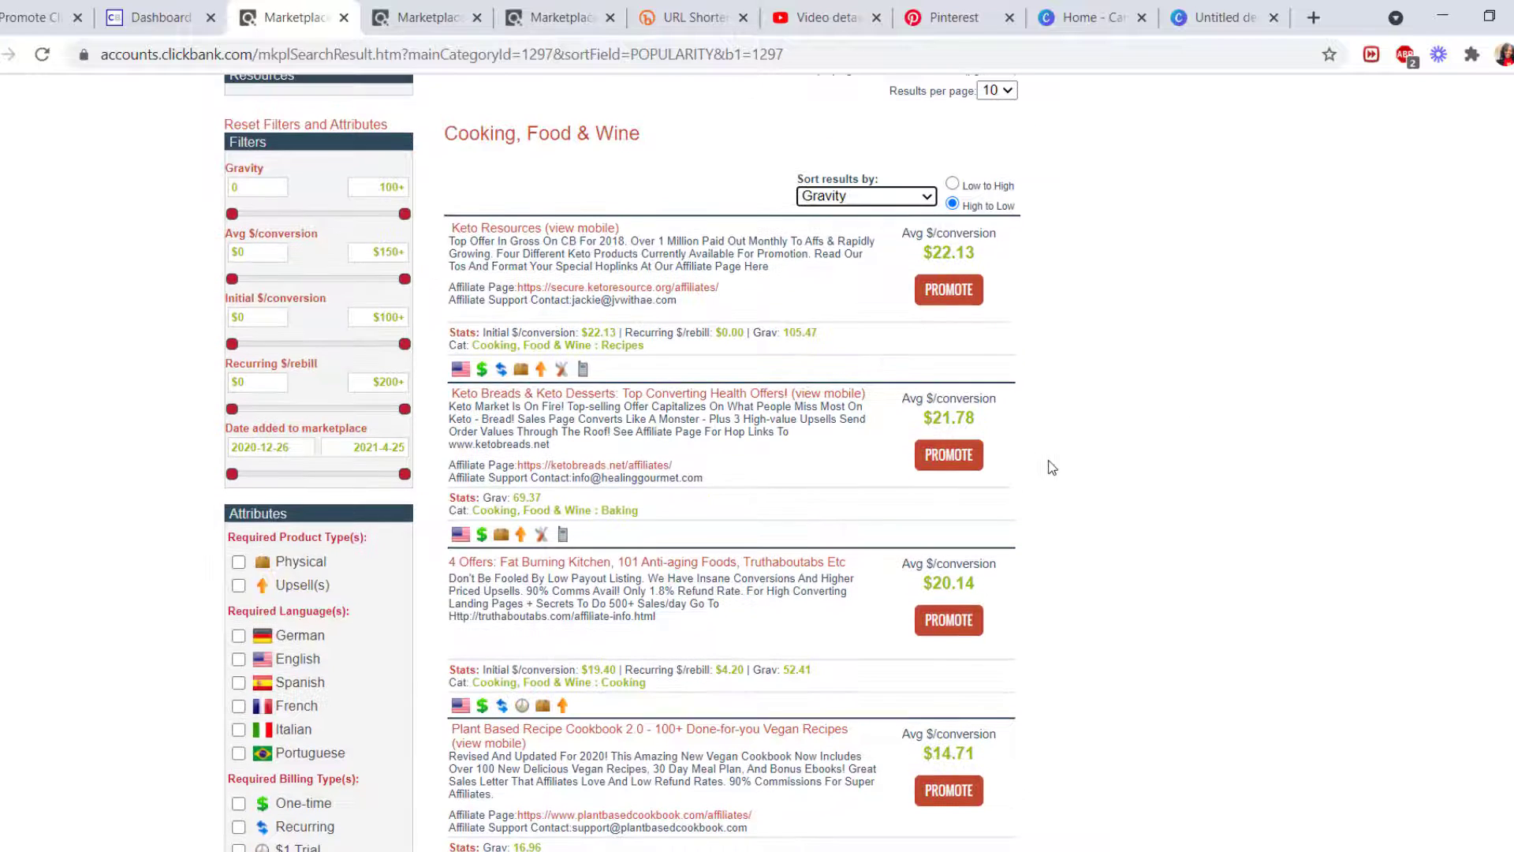
click(576, 290)
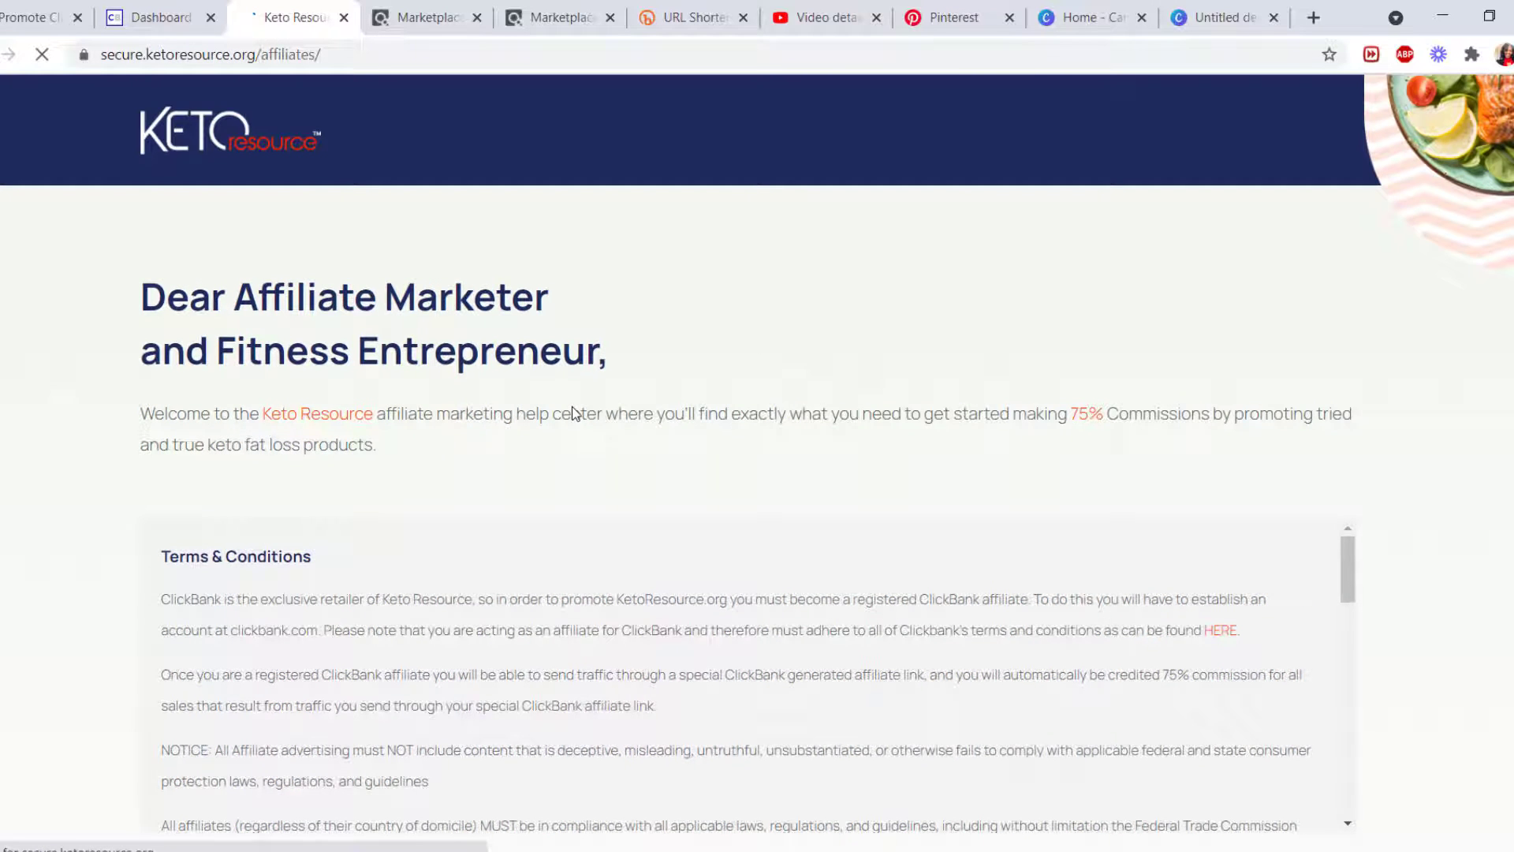
scroll(750, 355, down, 10)
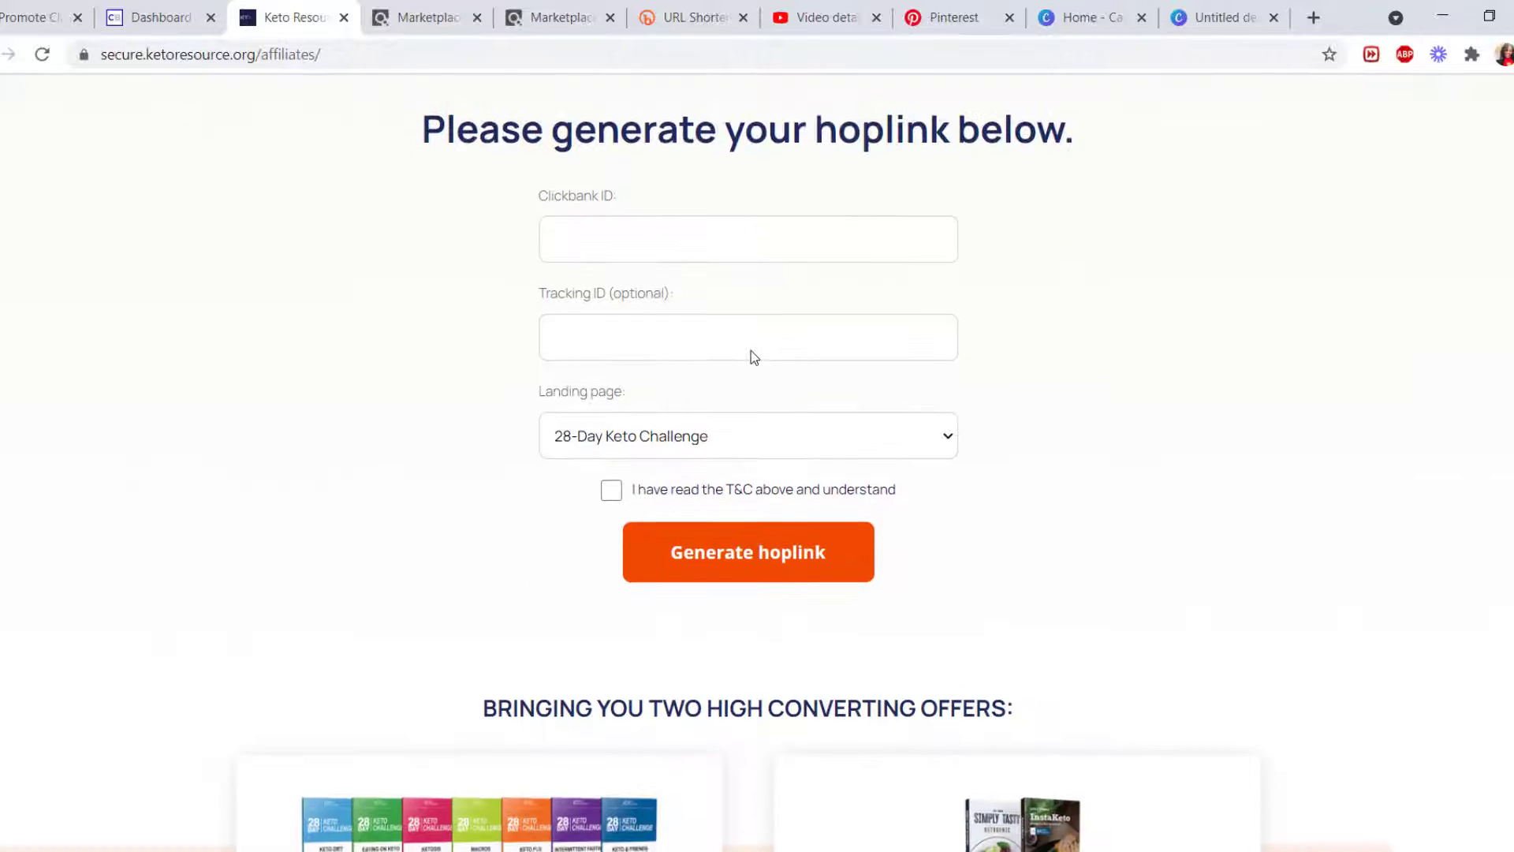
scroll(754, 357, down, 10)
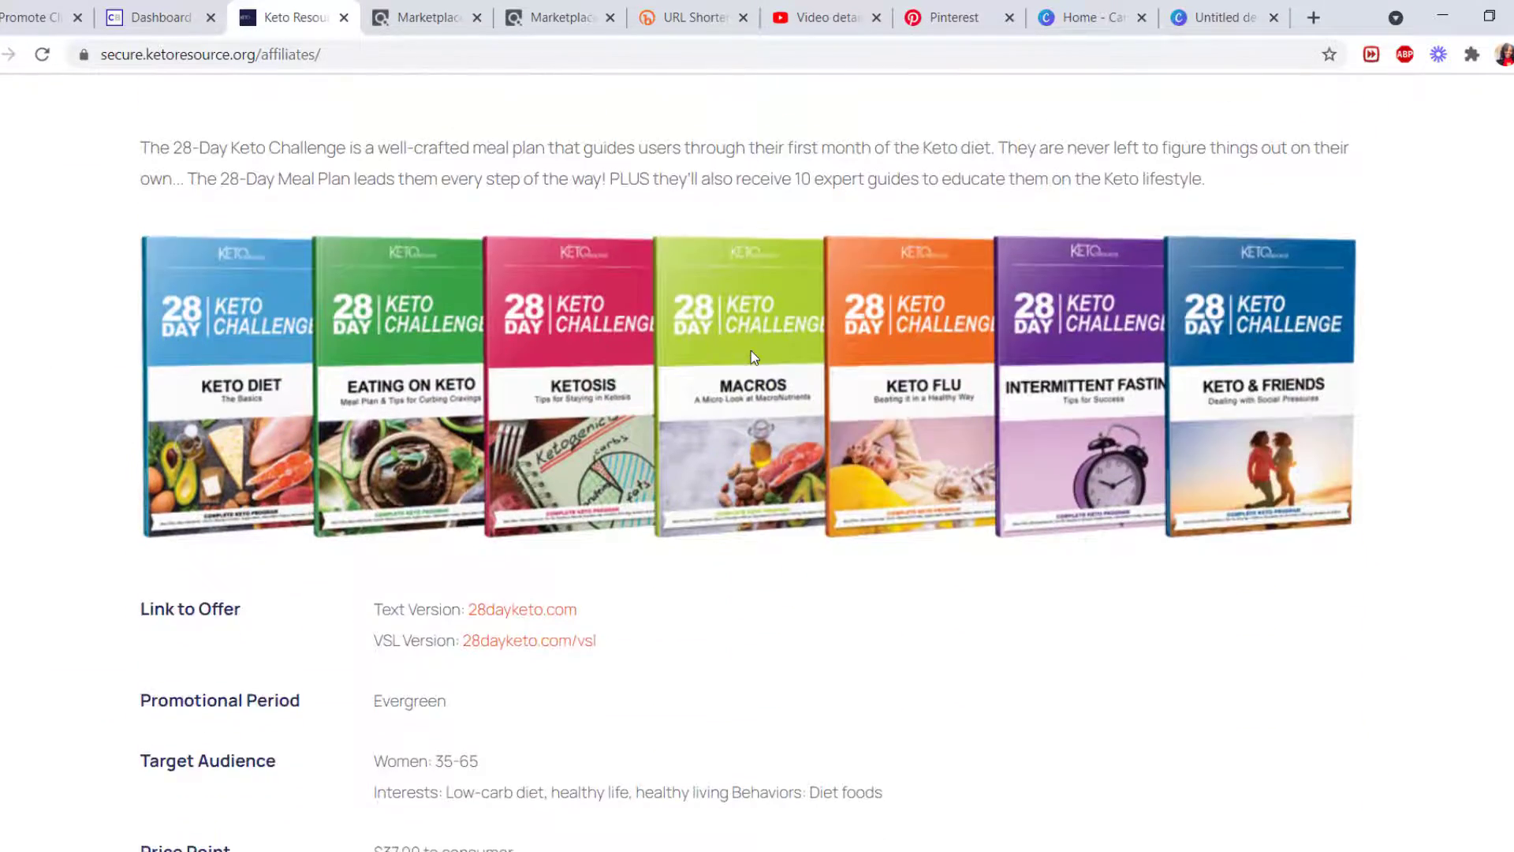
scroll(753, 357, down, 3)
scroll(753, 356, down, 14)
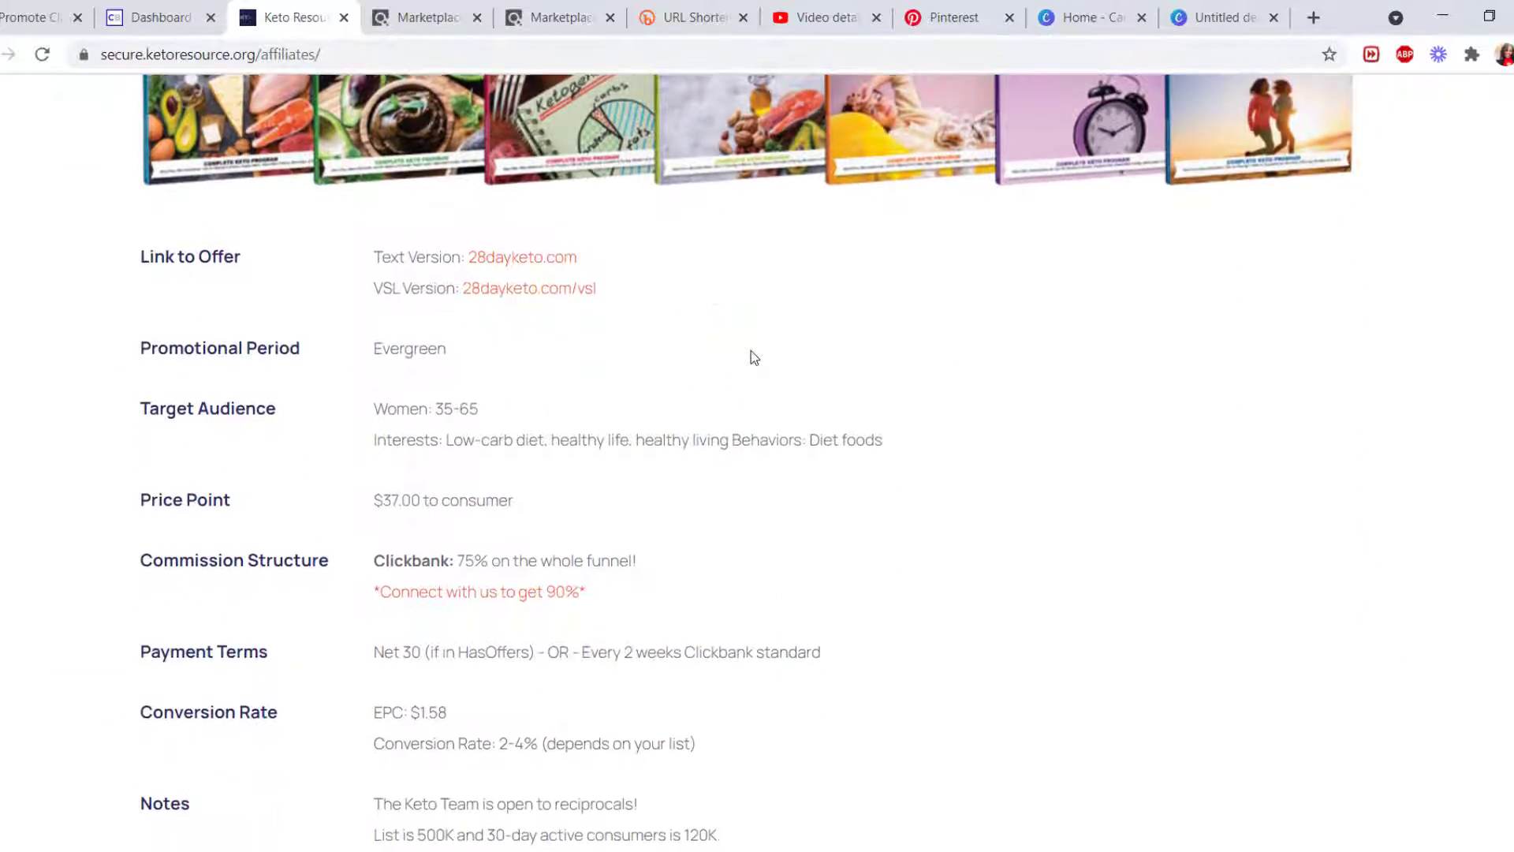
scroll(751, 357, down, 3)
scroll(751, 356, up, 4)
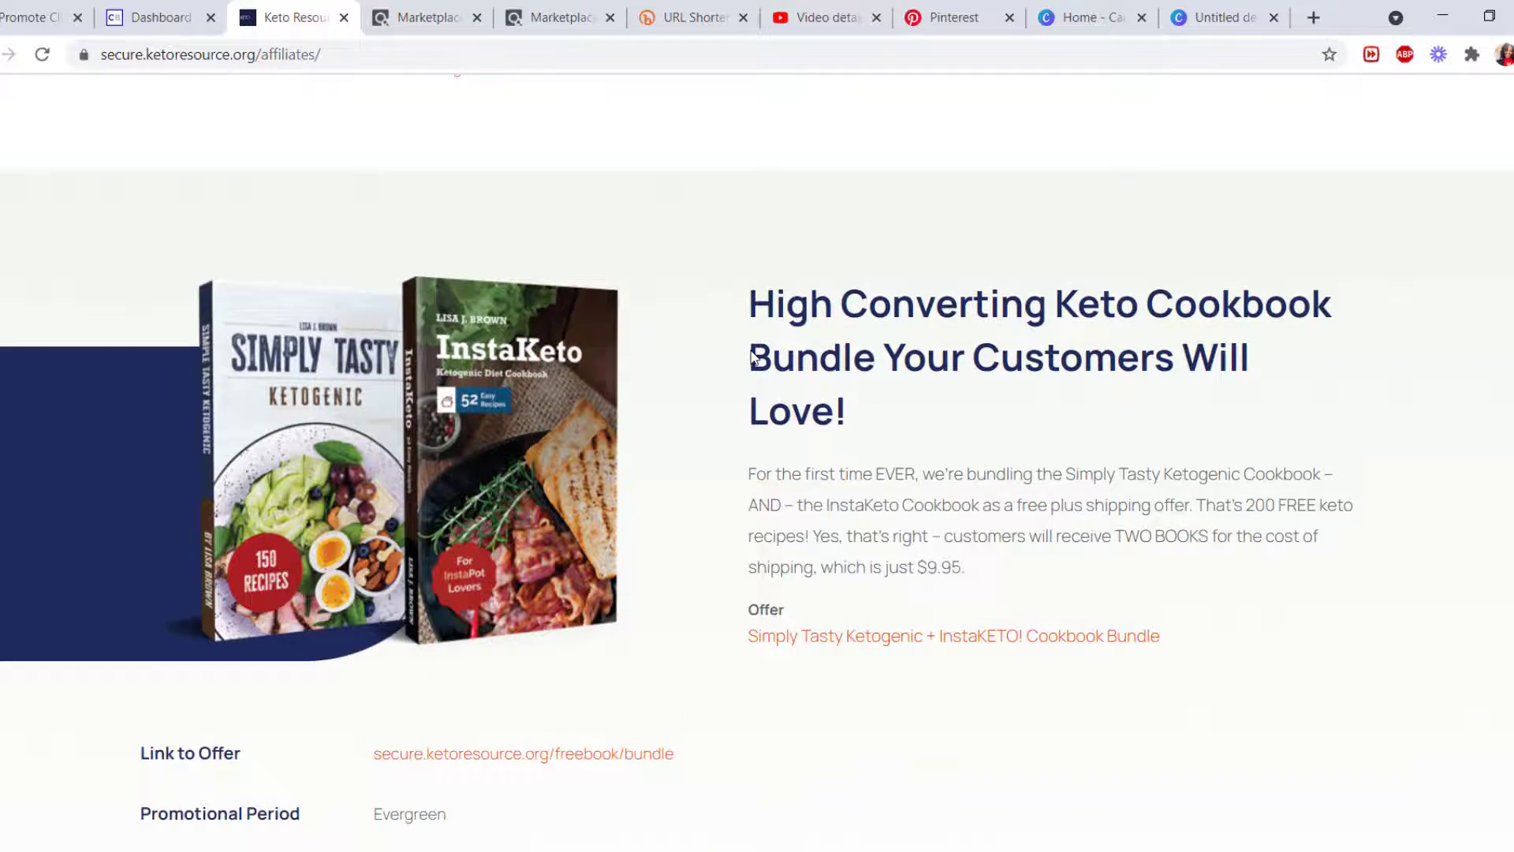
scroll(751, 357, down, 3)
scroll(751, 356, up, 1)
scroll(751, 355, up, 5)
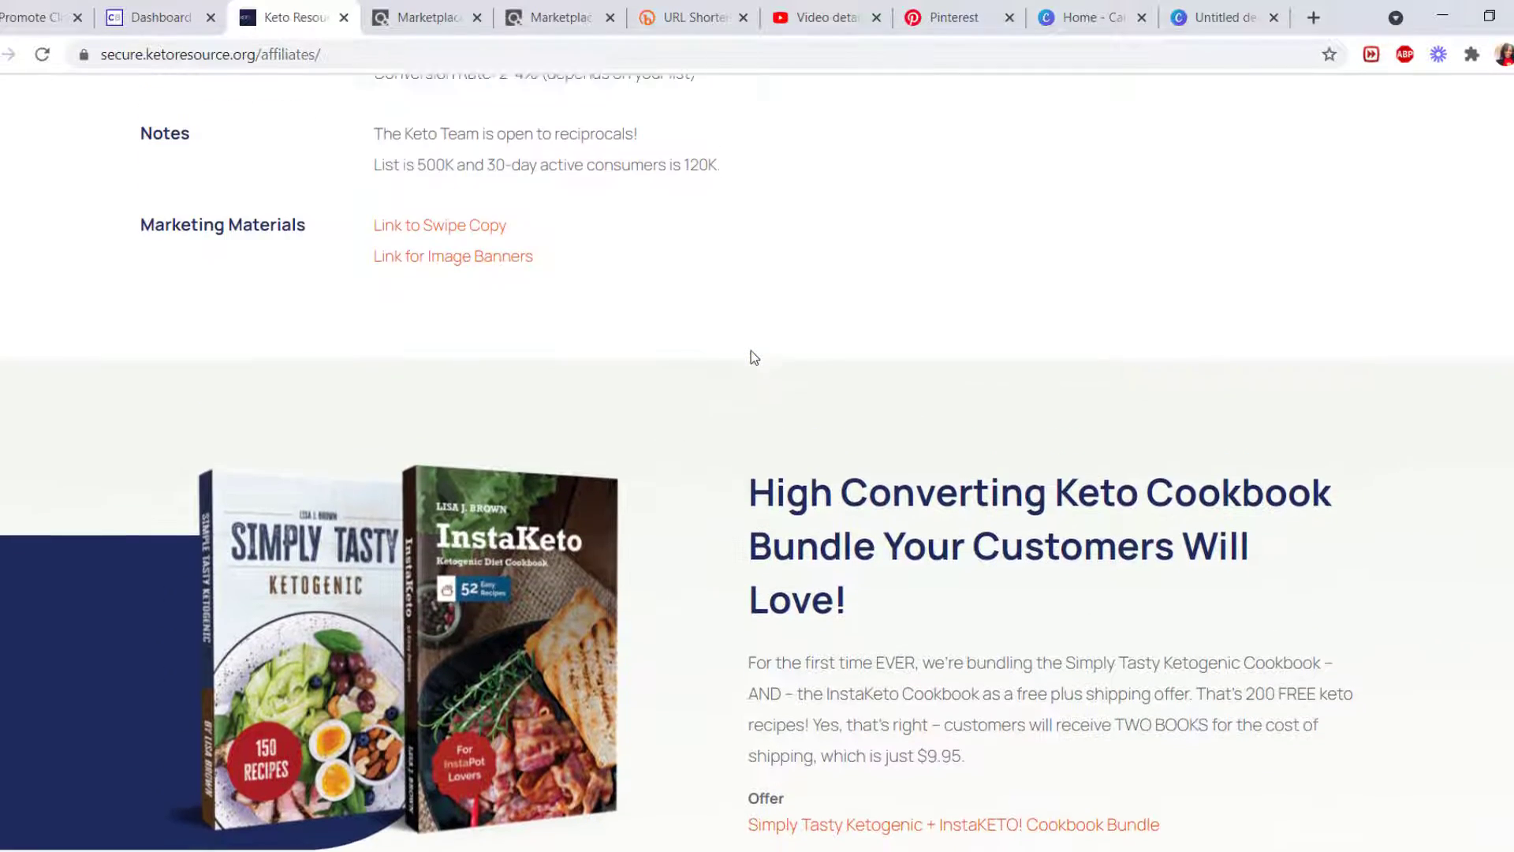
scroll(751, 356, down, 12)
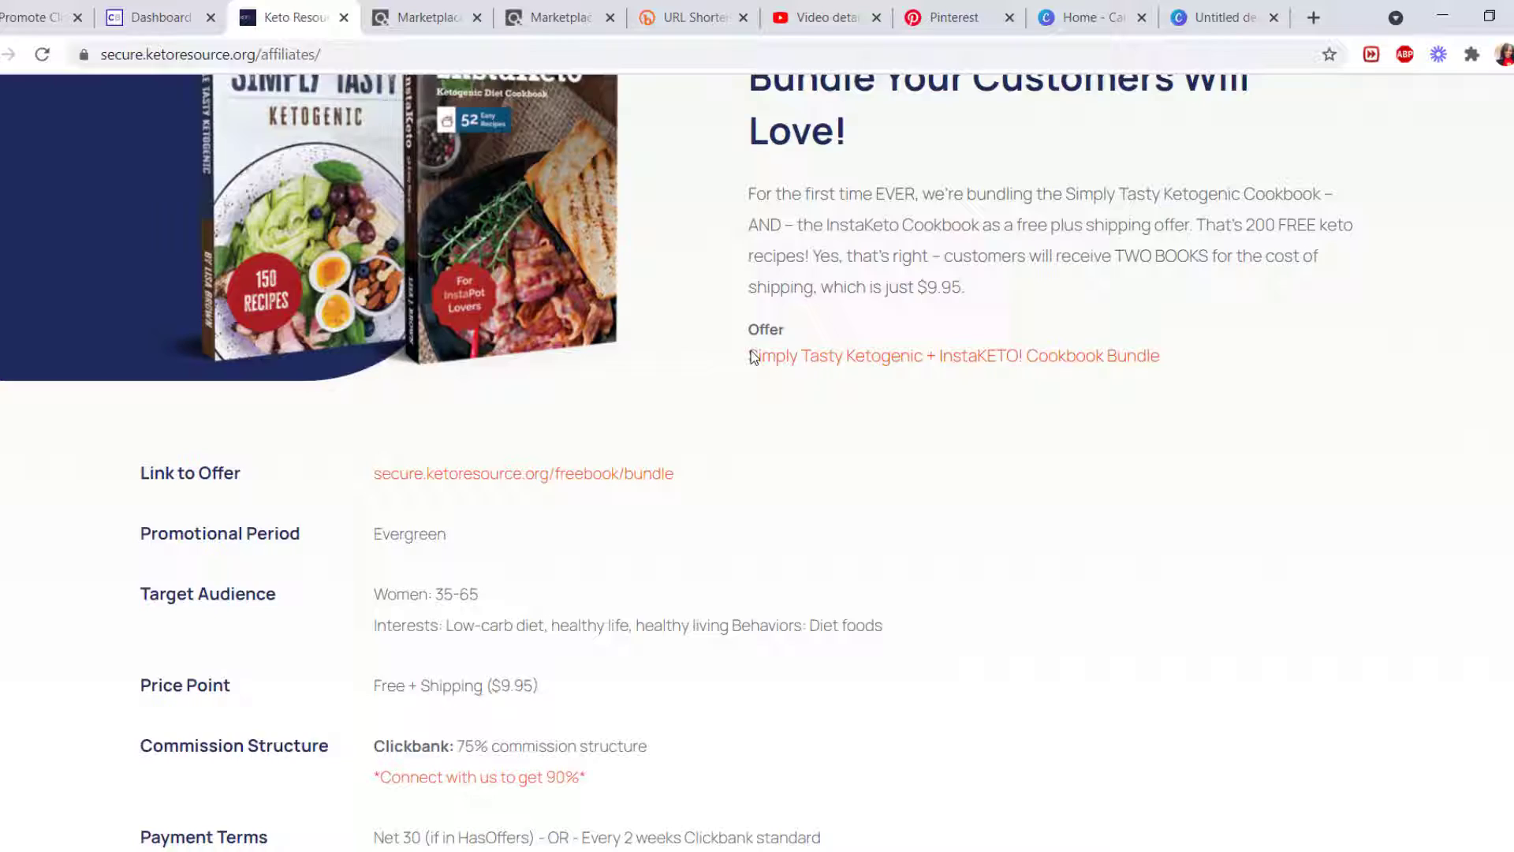
scroll(750, 357, down, 7)
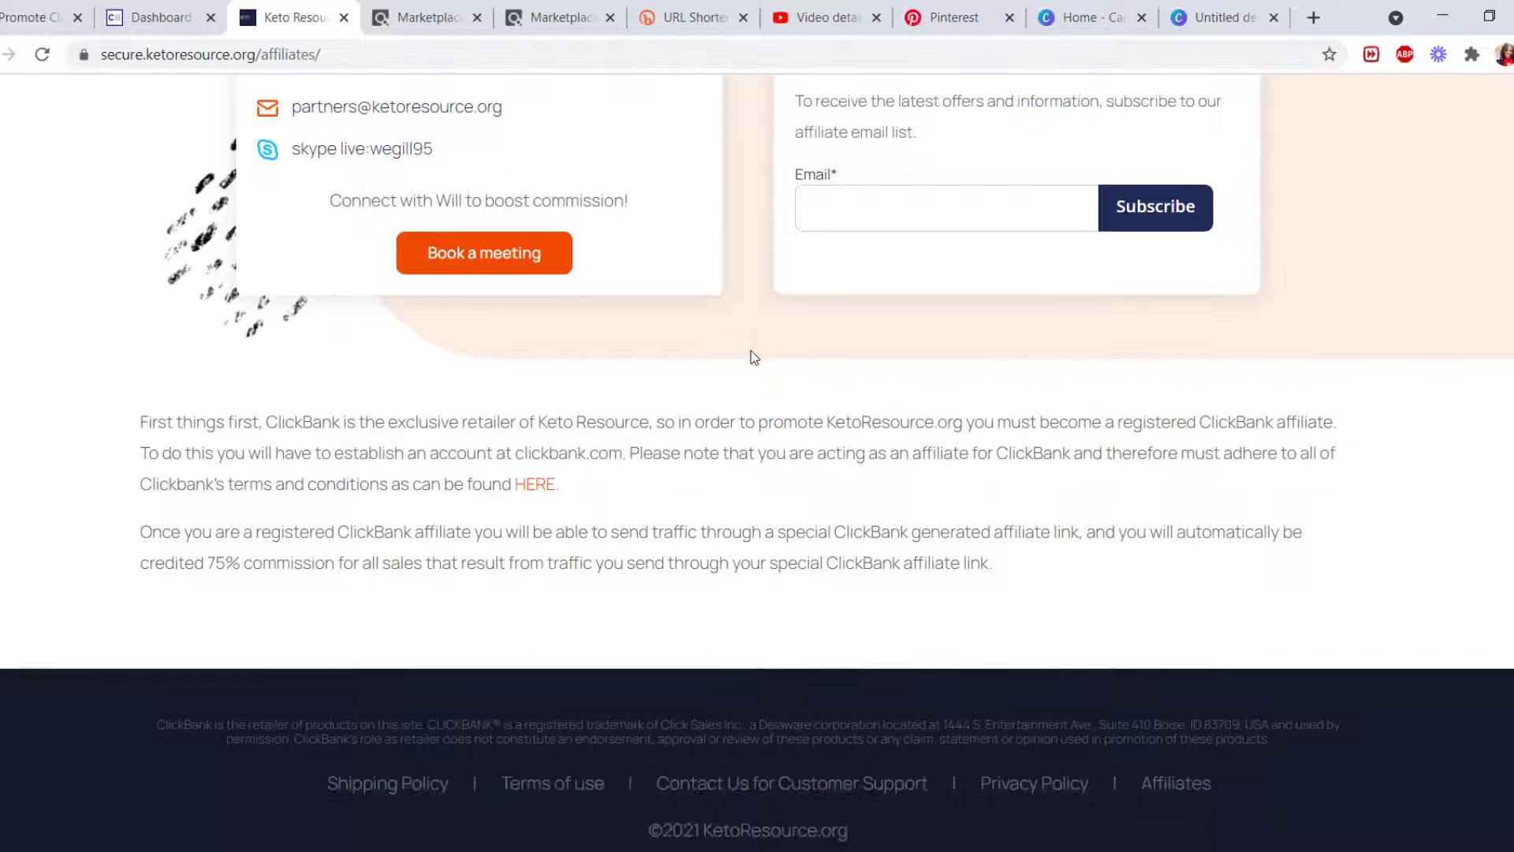
scroll(751, 356, up, 6)
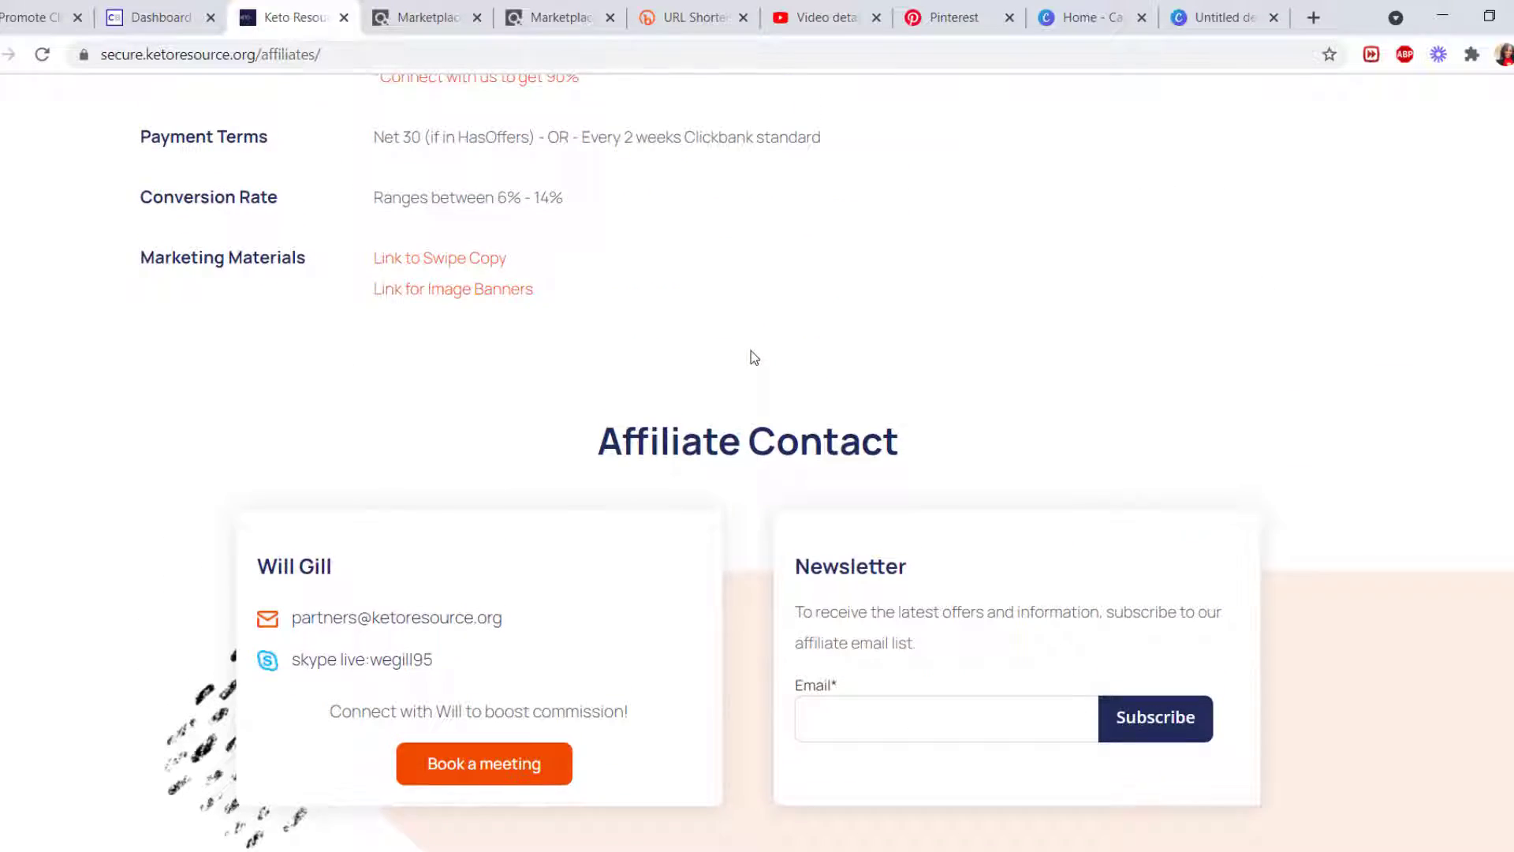
scroll(751, 350, down, 1)
scroll(751, 350, up, 16)
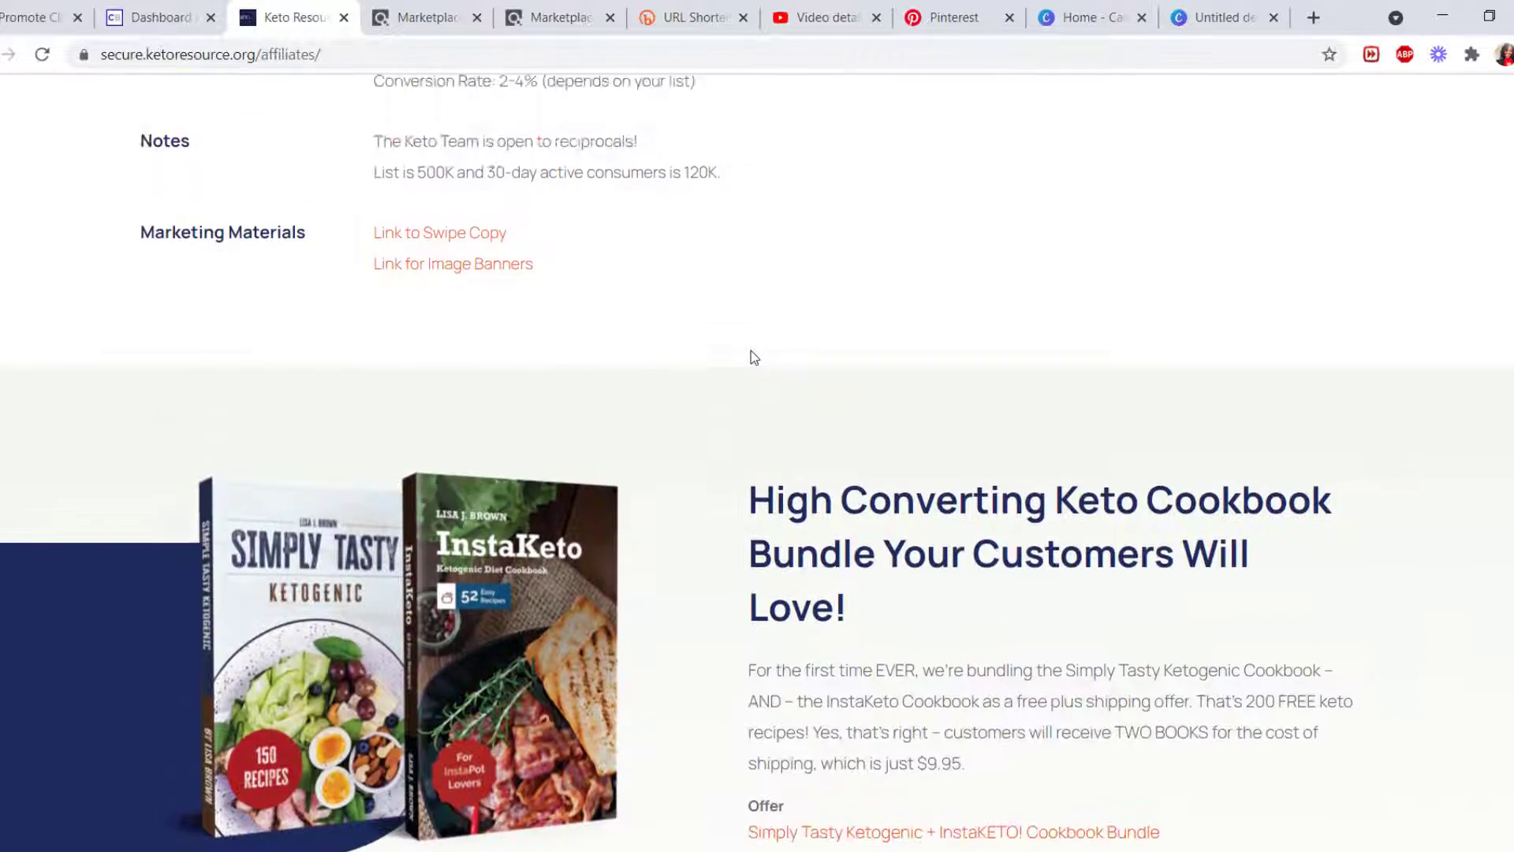
scroll(750, 351, up, 20)
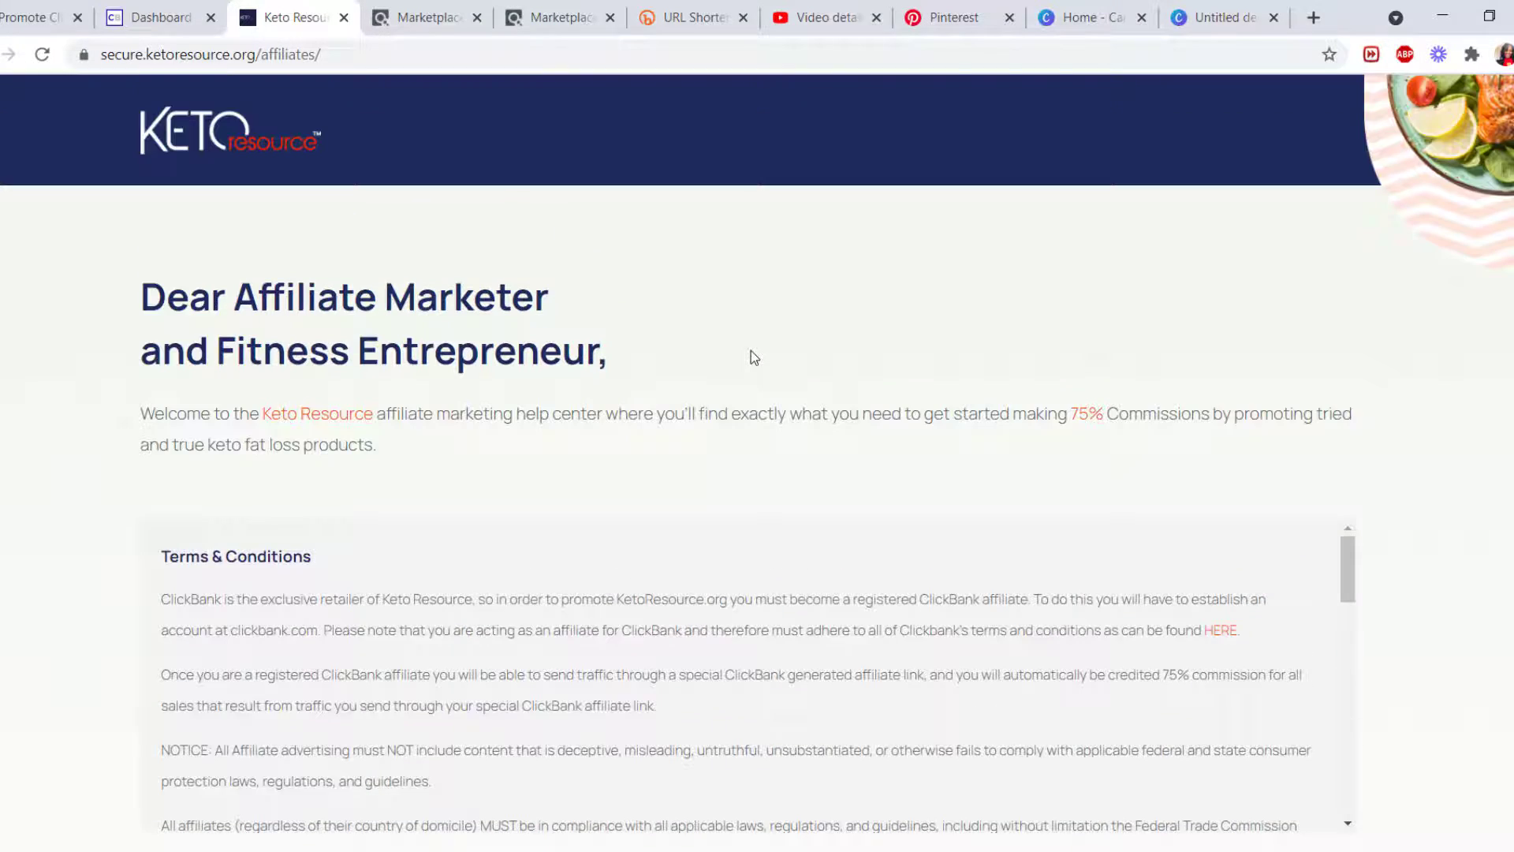
Close the Keto Resource page and scroll through the 290 E-business & E-marketing marketplace results.
click(345, 18)
key(ctrl+Page_Up)
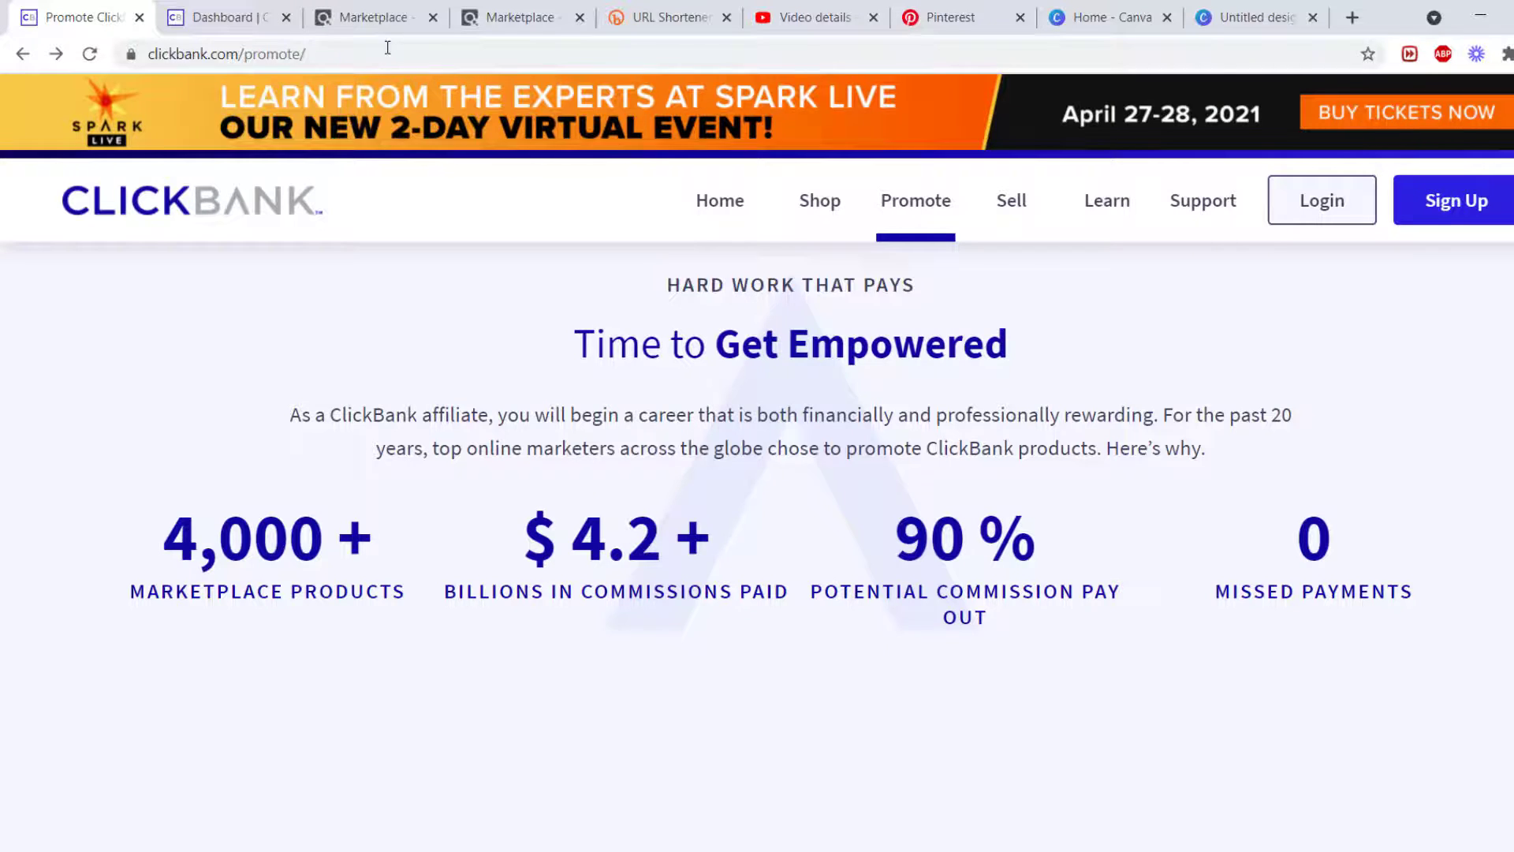
click(388, 16)
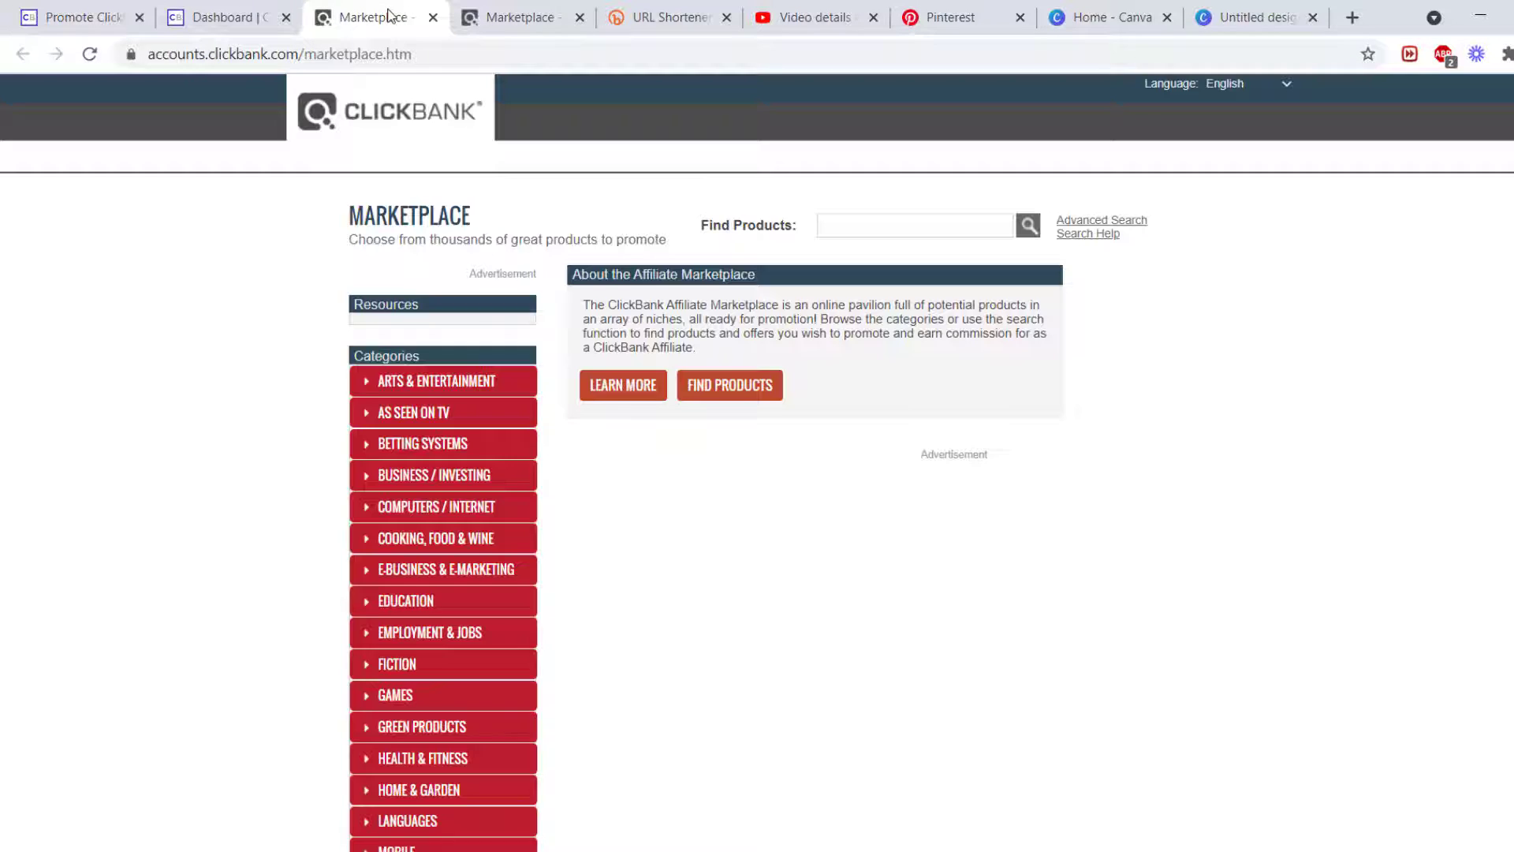
click(525, 14)
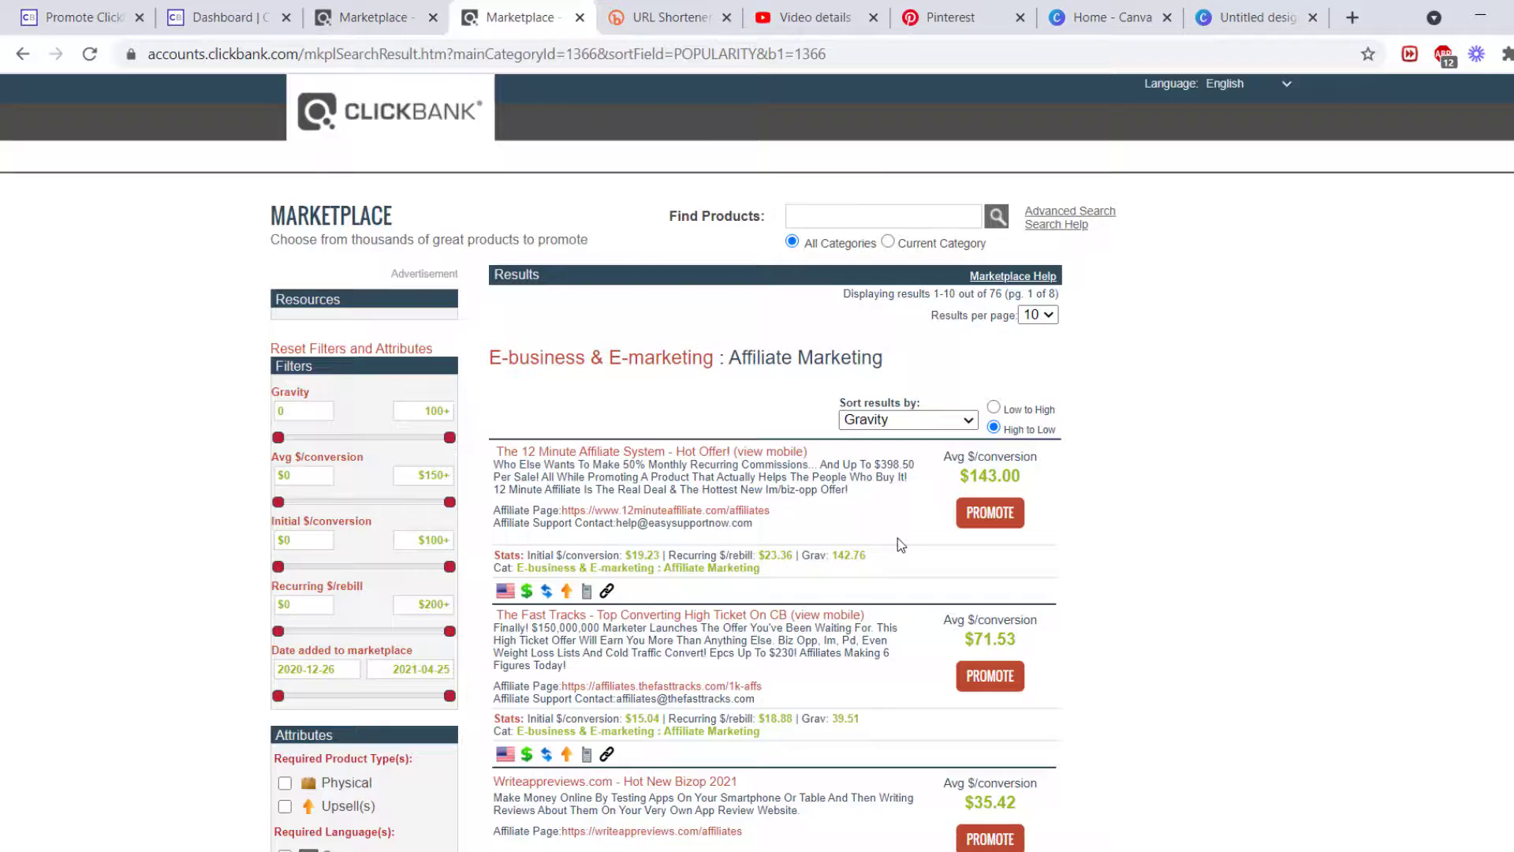
scroll(877, 527, down, 20)
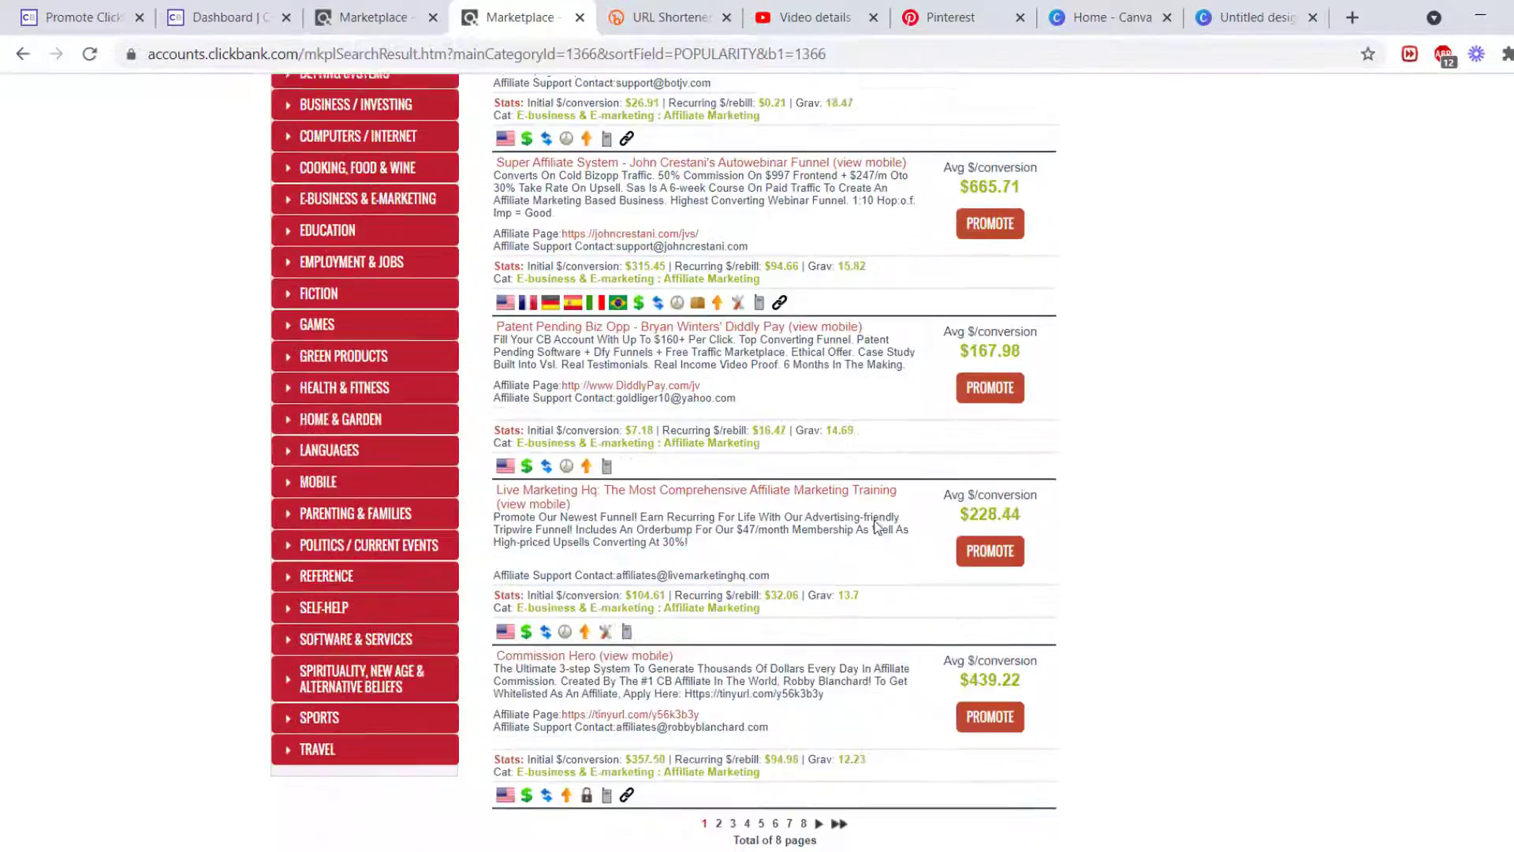
scroll(876, 526, up, 1)
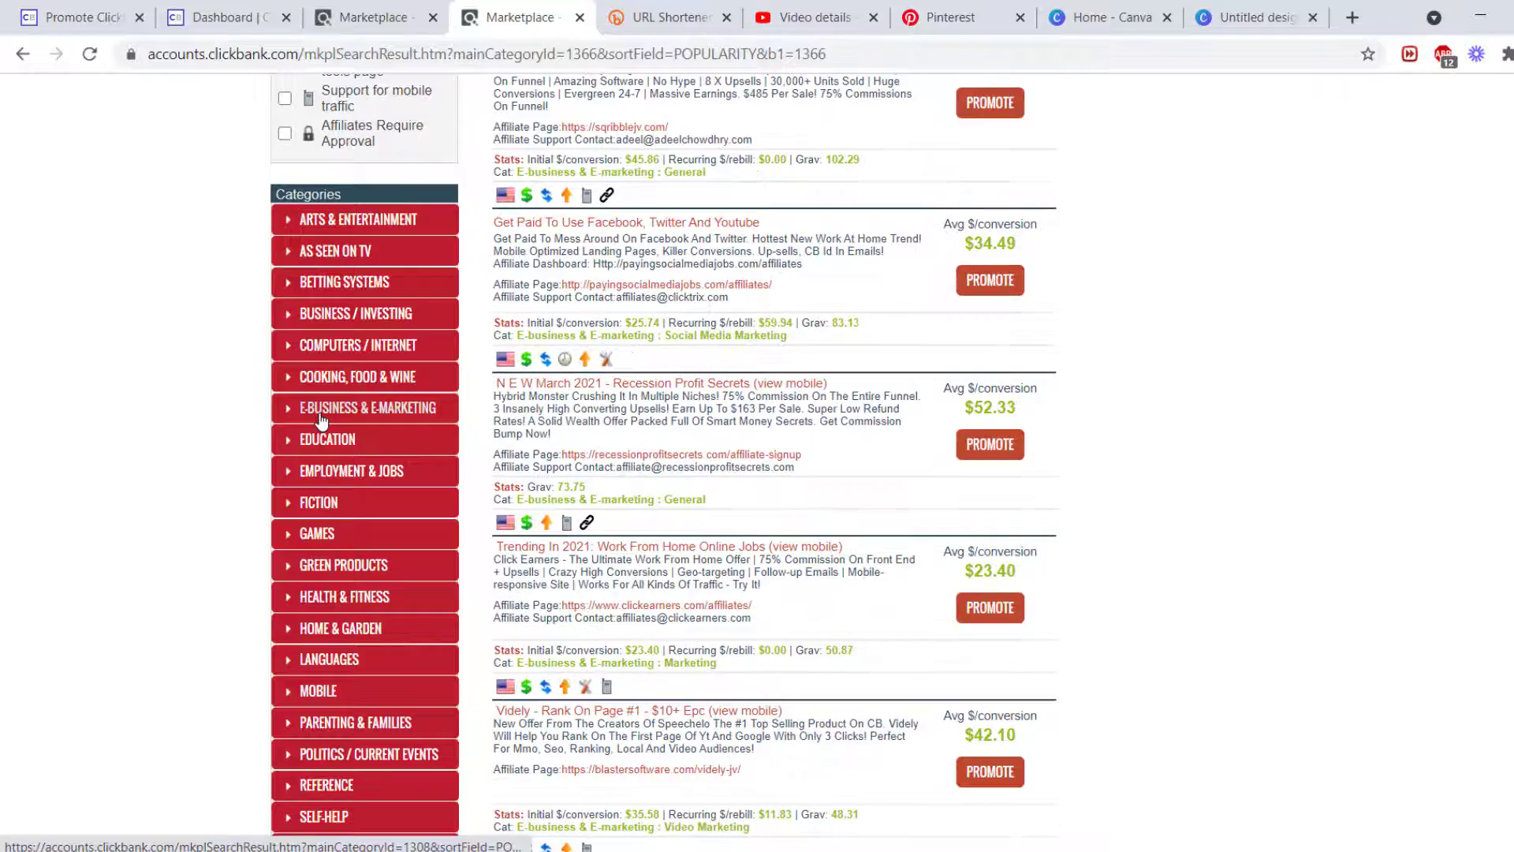
scroll(1159, 250, down, 1)
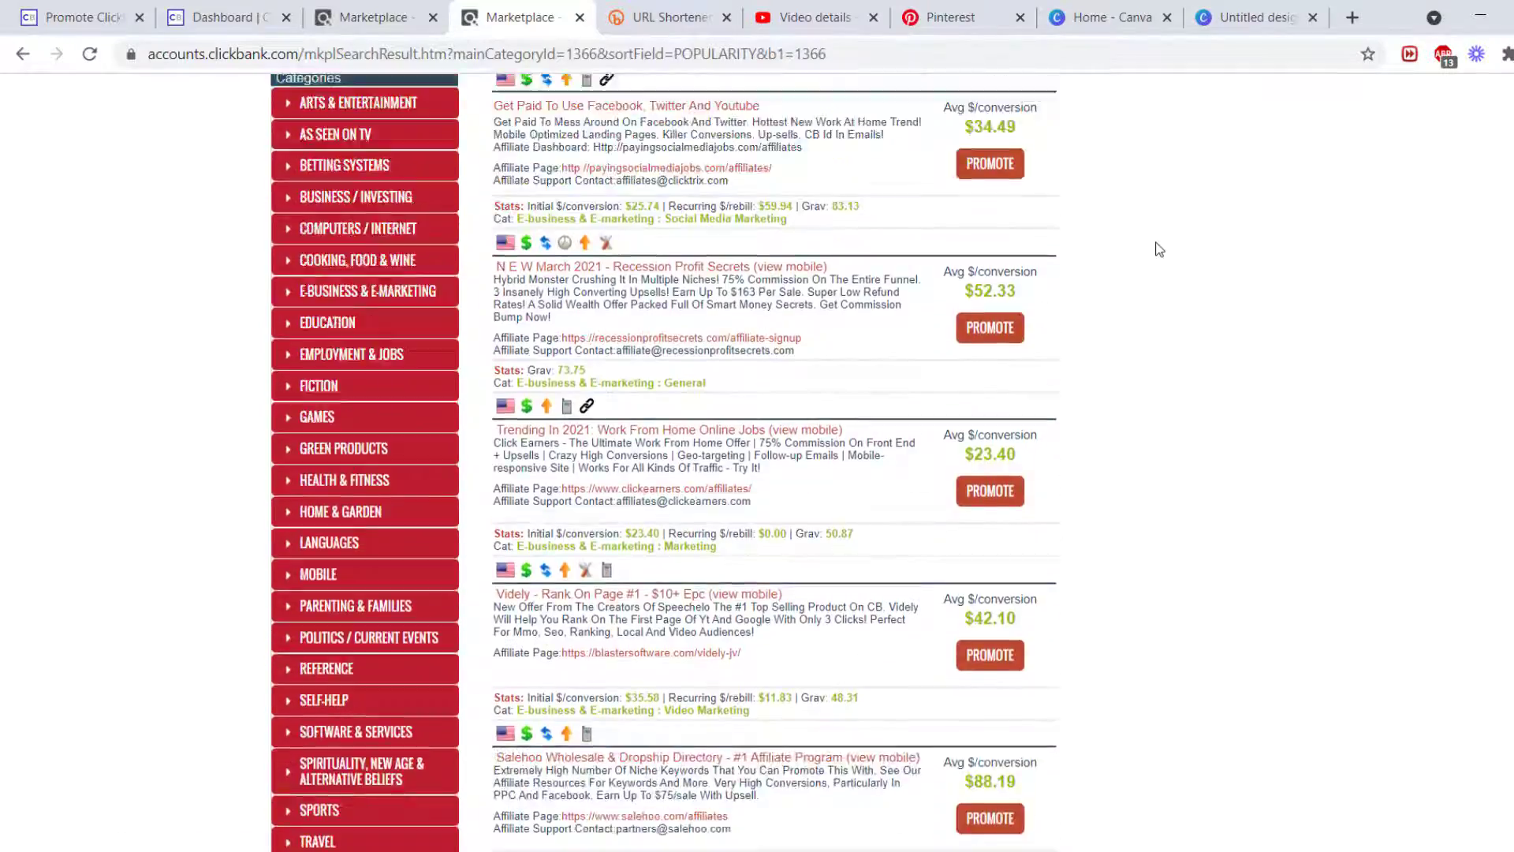
scroll(1159, 250, up, 3)
scroll(1158, 249, up, 6)
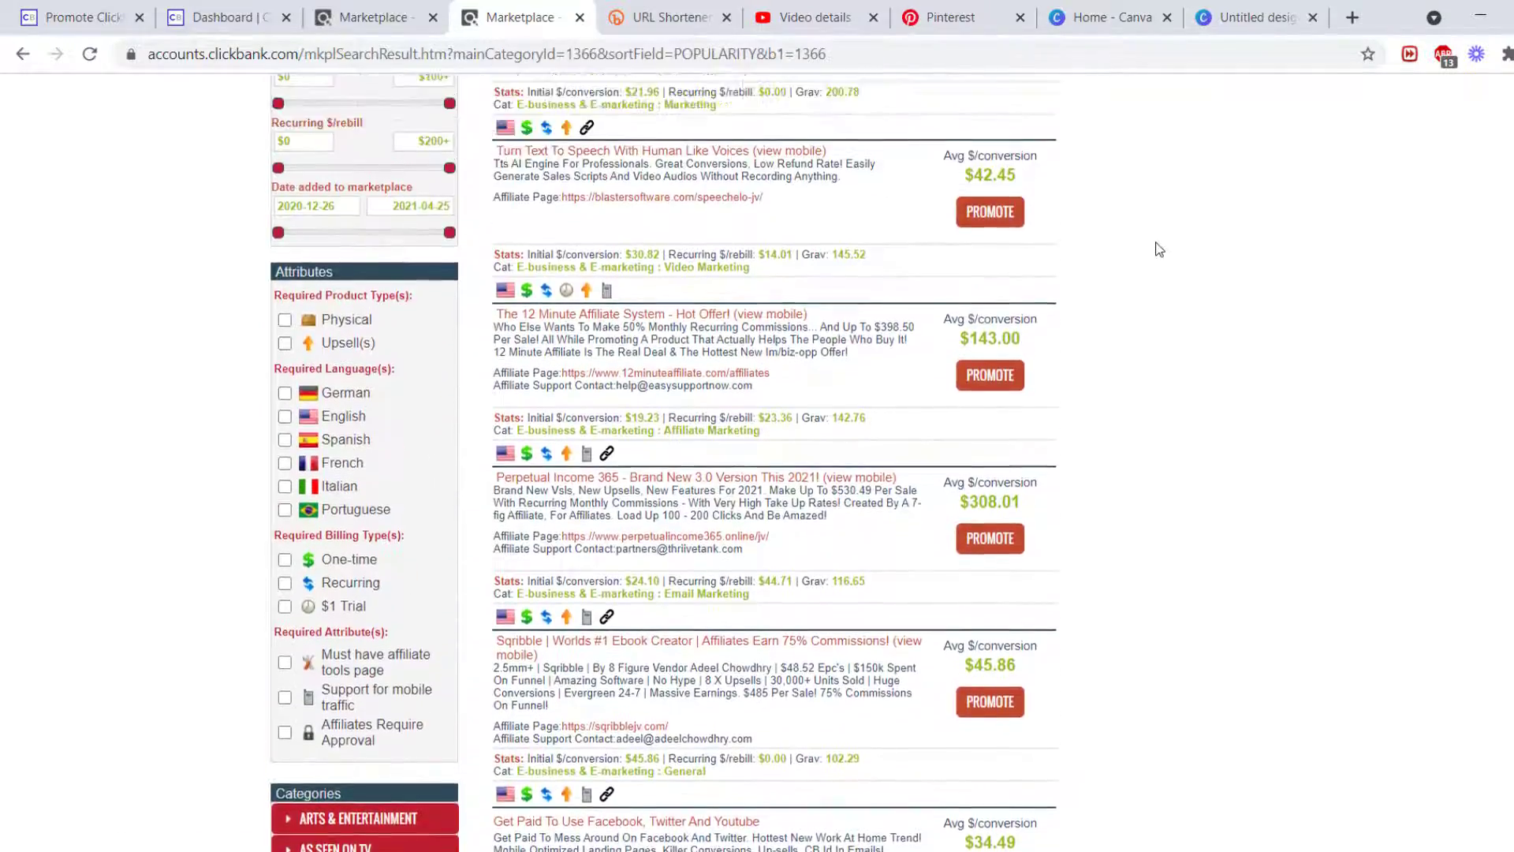
scroll(1158, 250, up, 3)
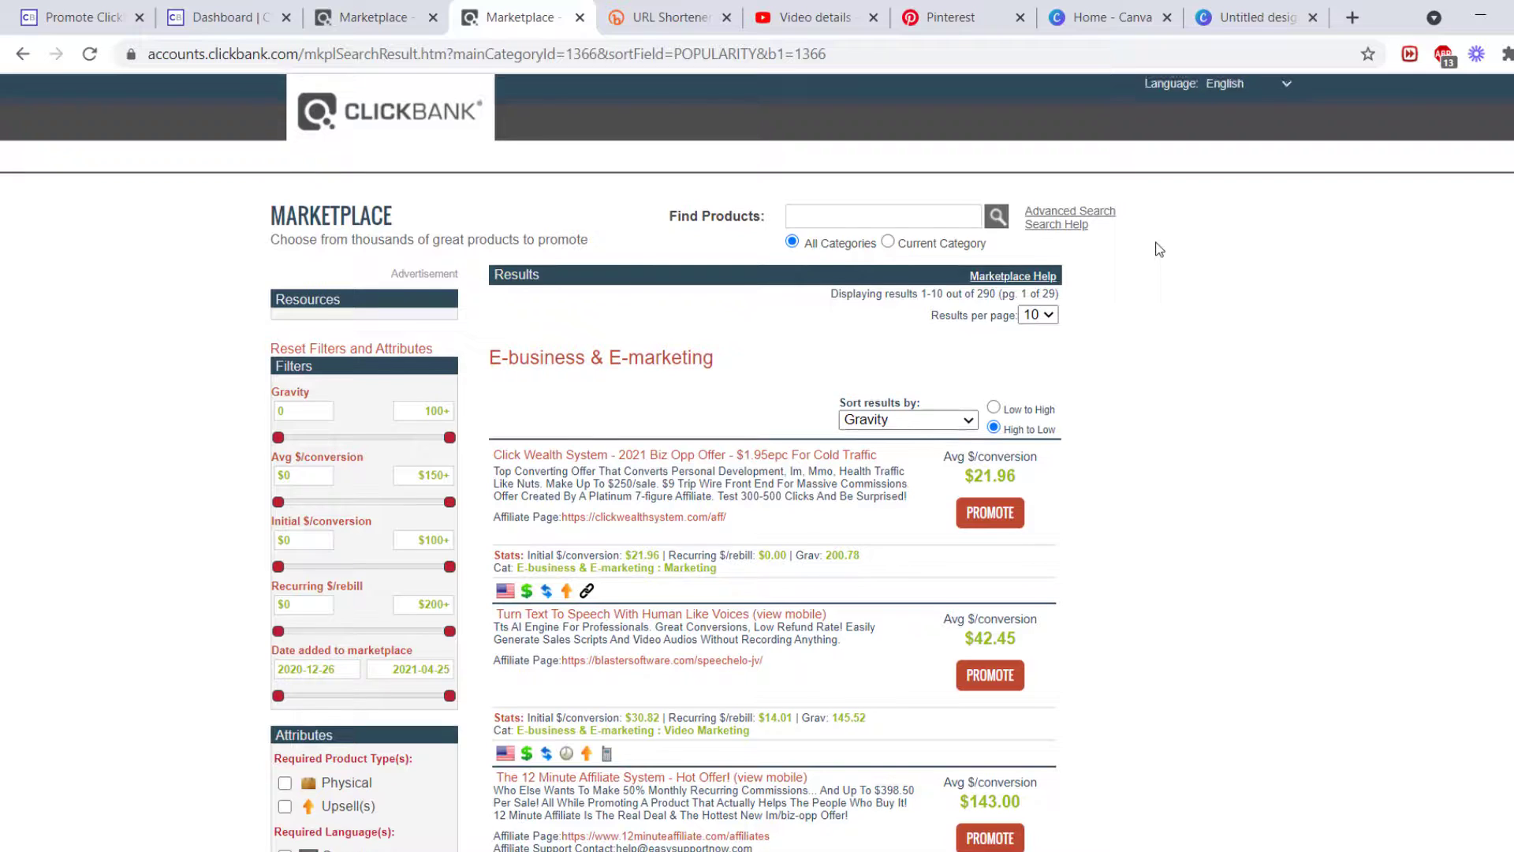
Search the marketplace for 'affiliate' and sort the results by Gravity, high to low.
click(914, 219)
text(a)
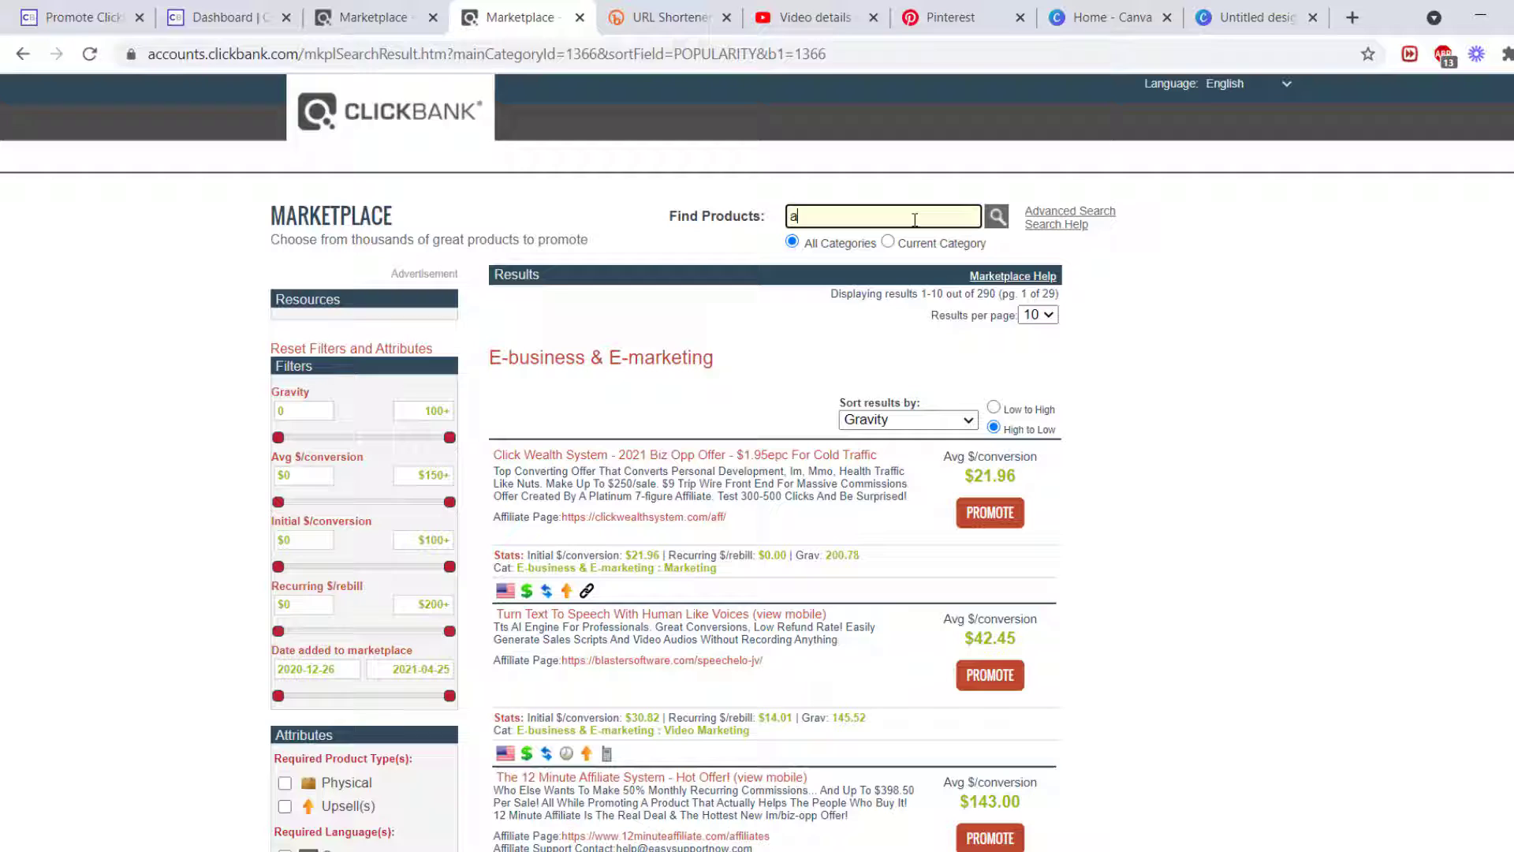
text(ffiliate)
key(Return)
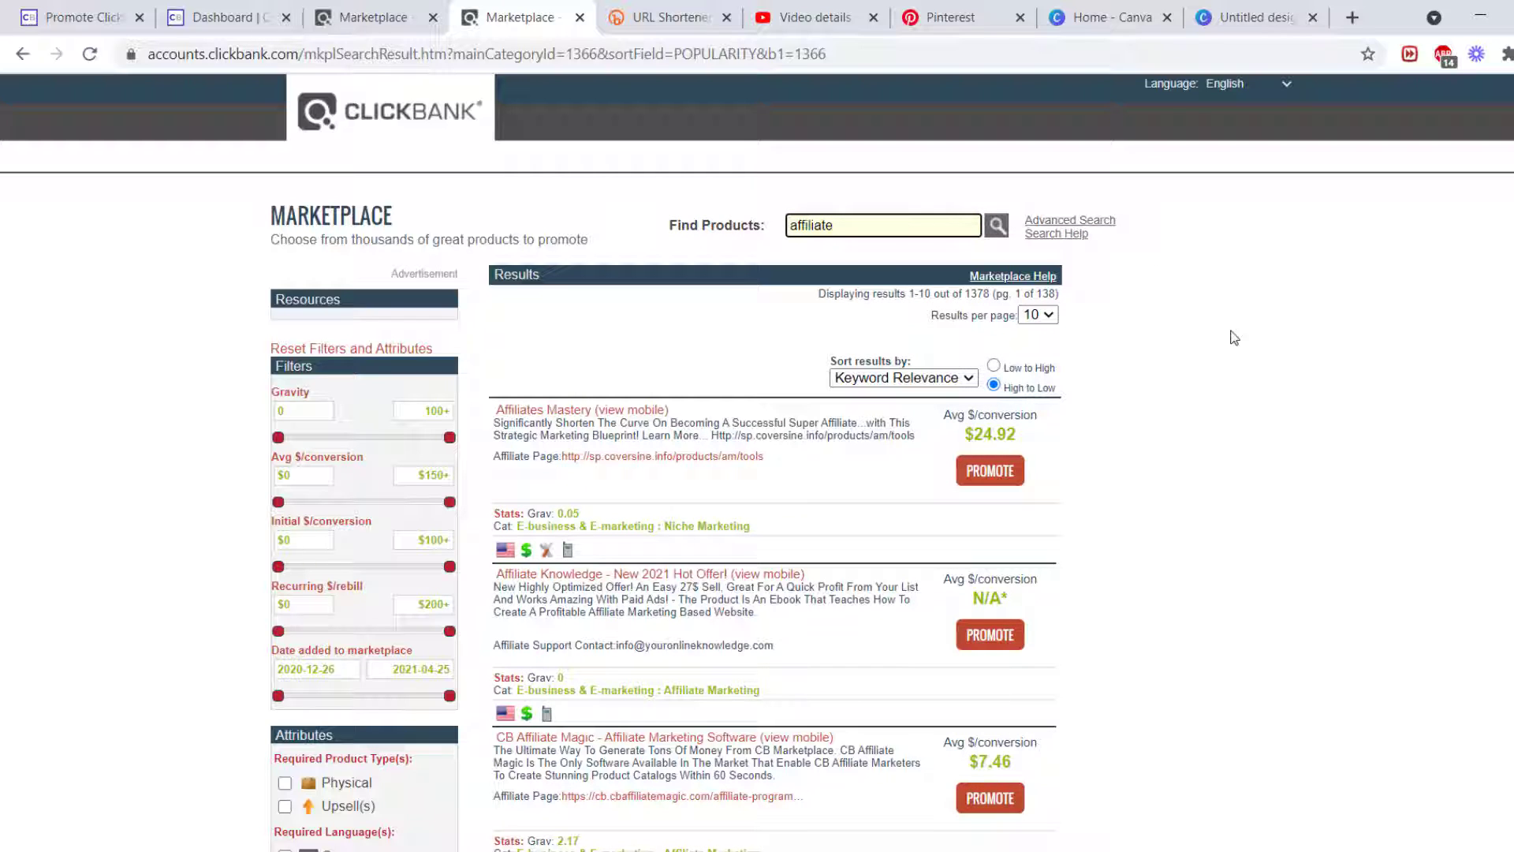
click(972, 381)
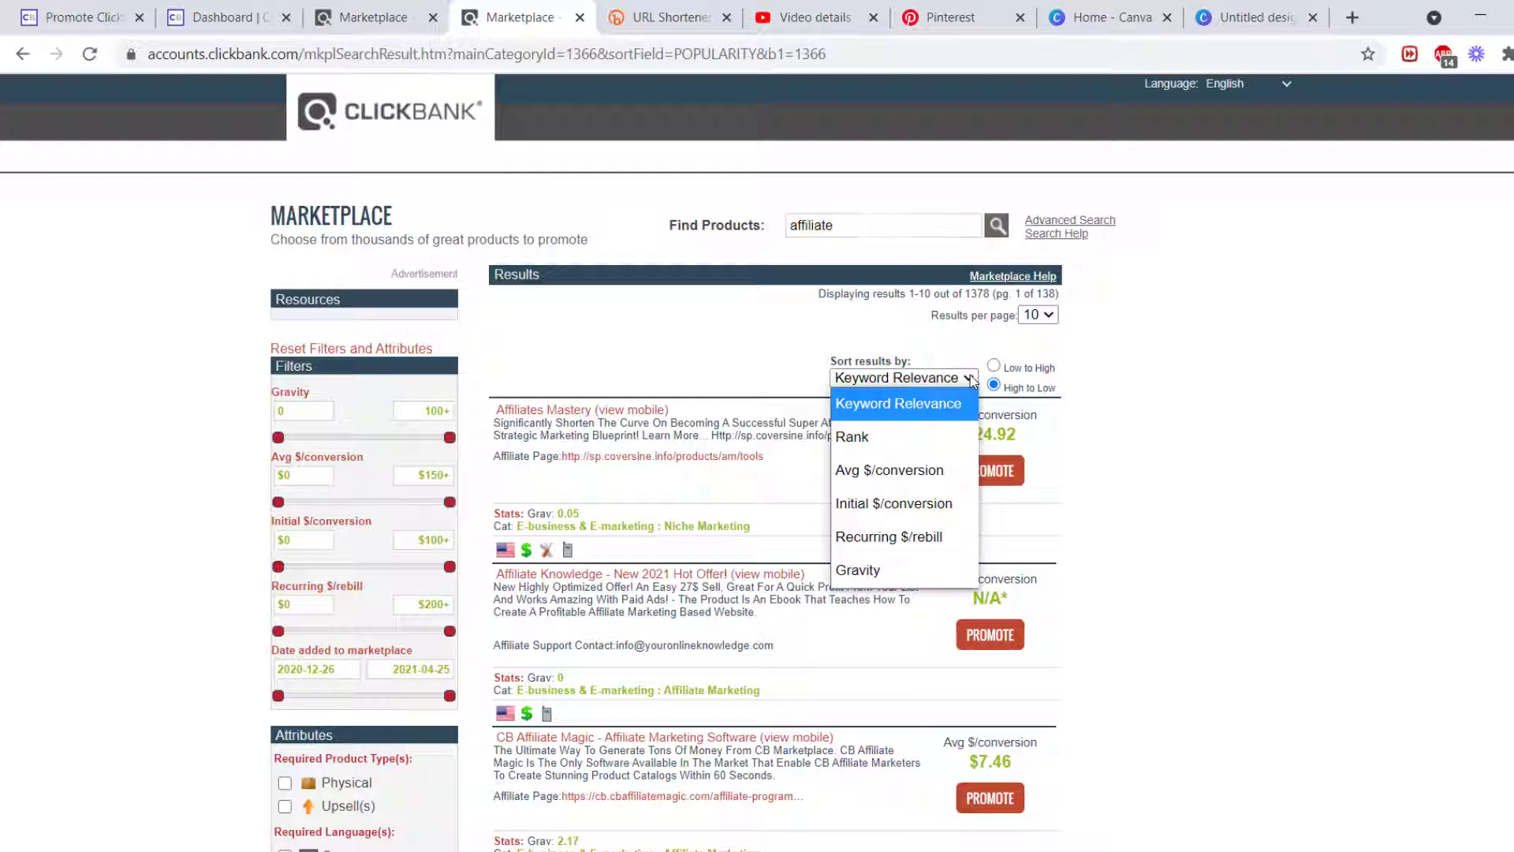
click(898, 584)
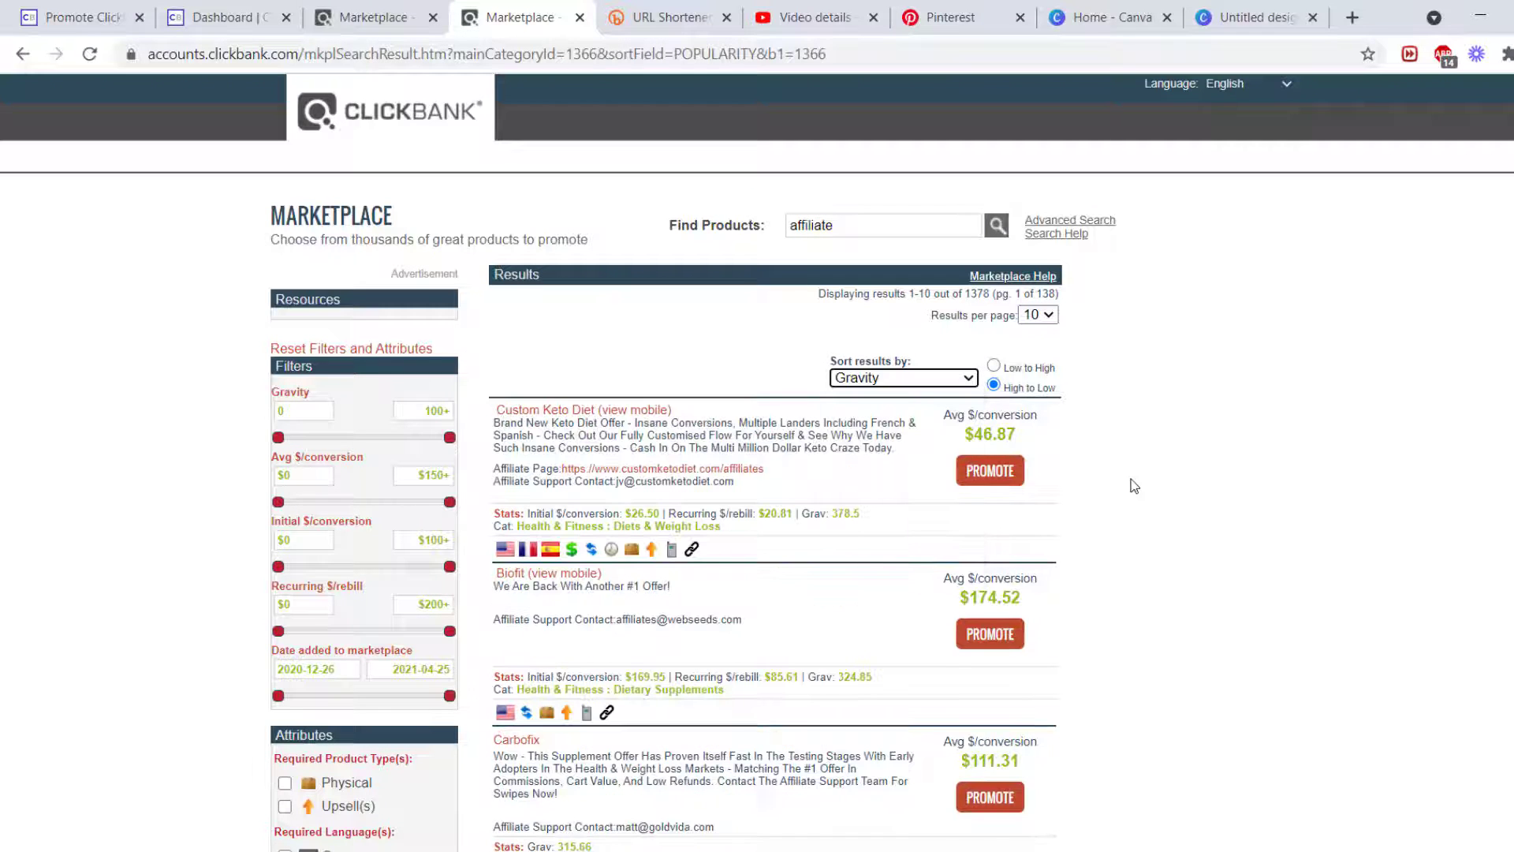
scroll(1134, 483, down, 3)
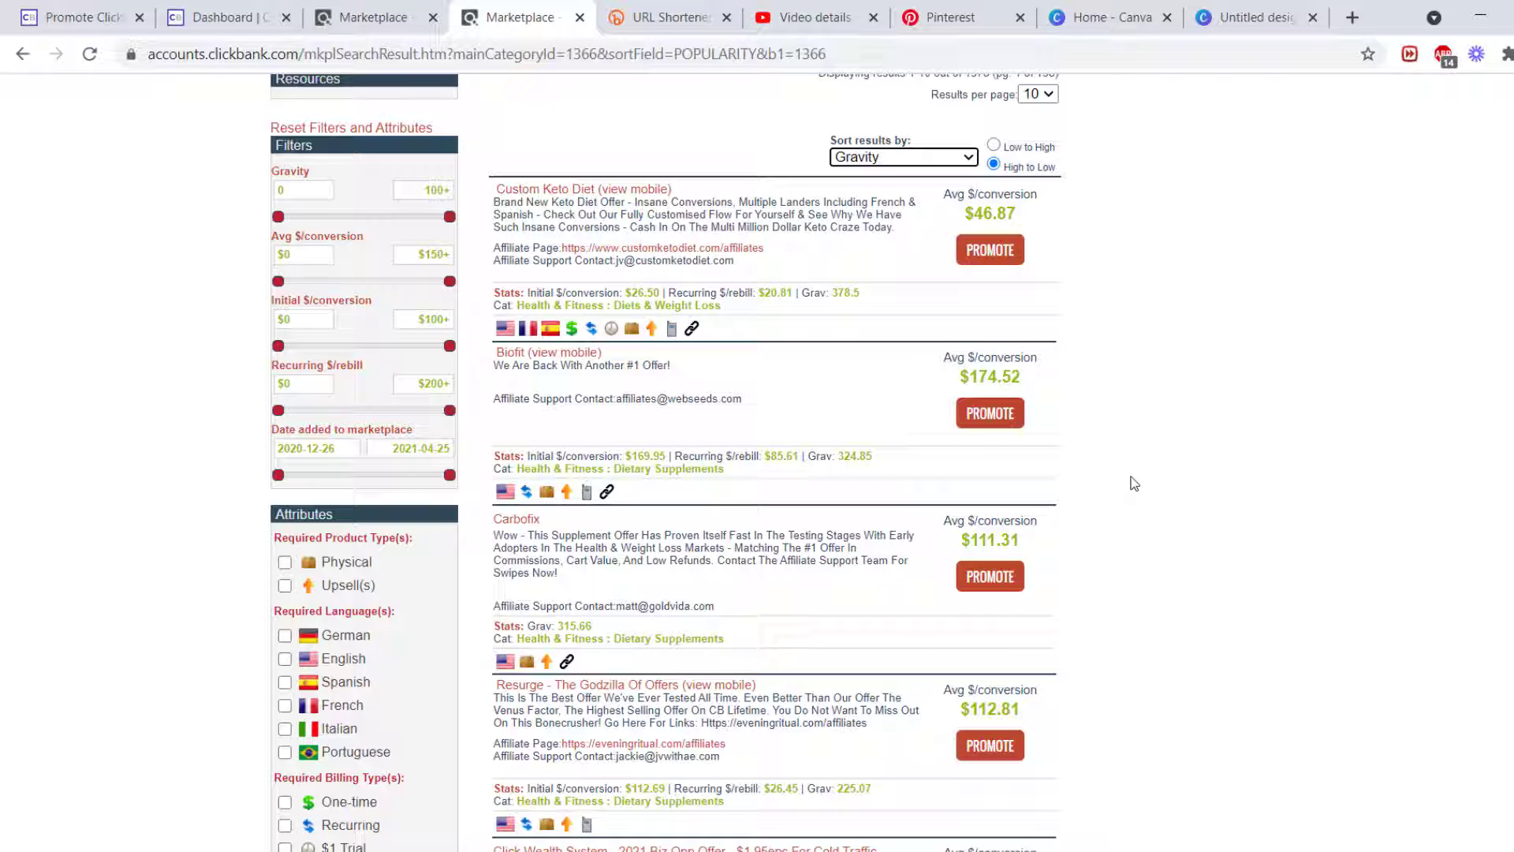
scroll(1134, 483, down, 2)
scroll(1134, 484, up, 2)
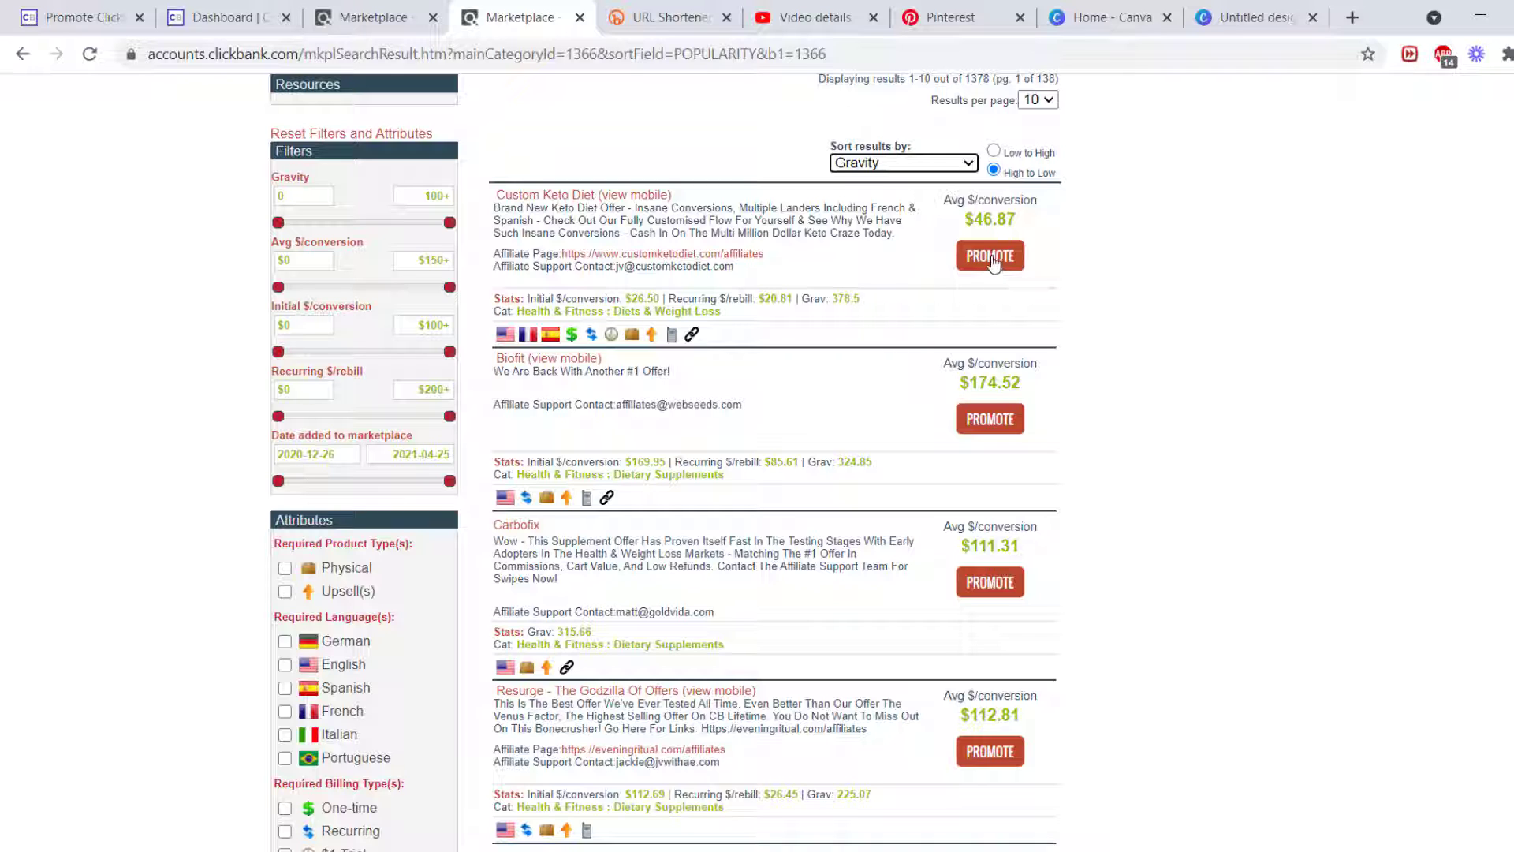
Generate a HopLink for Custom Keto Diet using the saved account nickname and copy it.
click(991, 260)
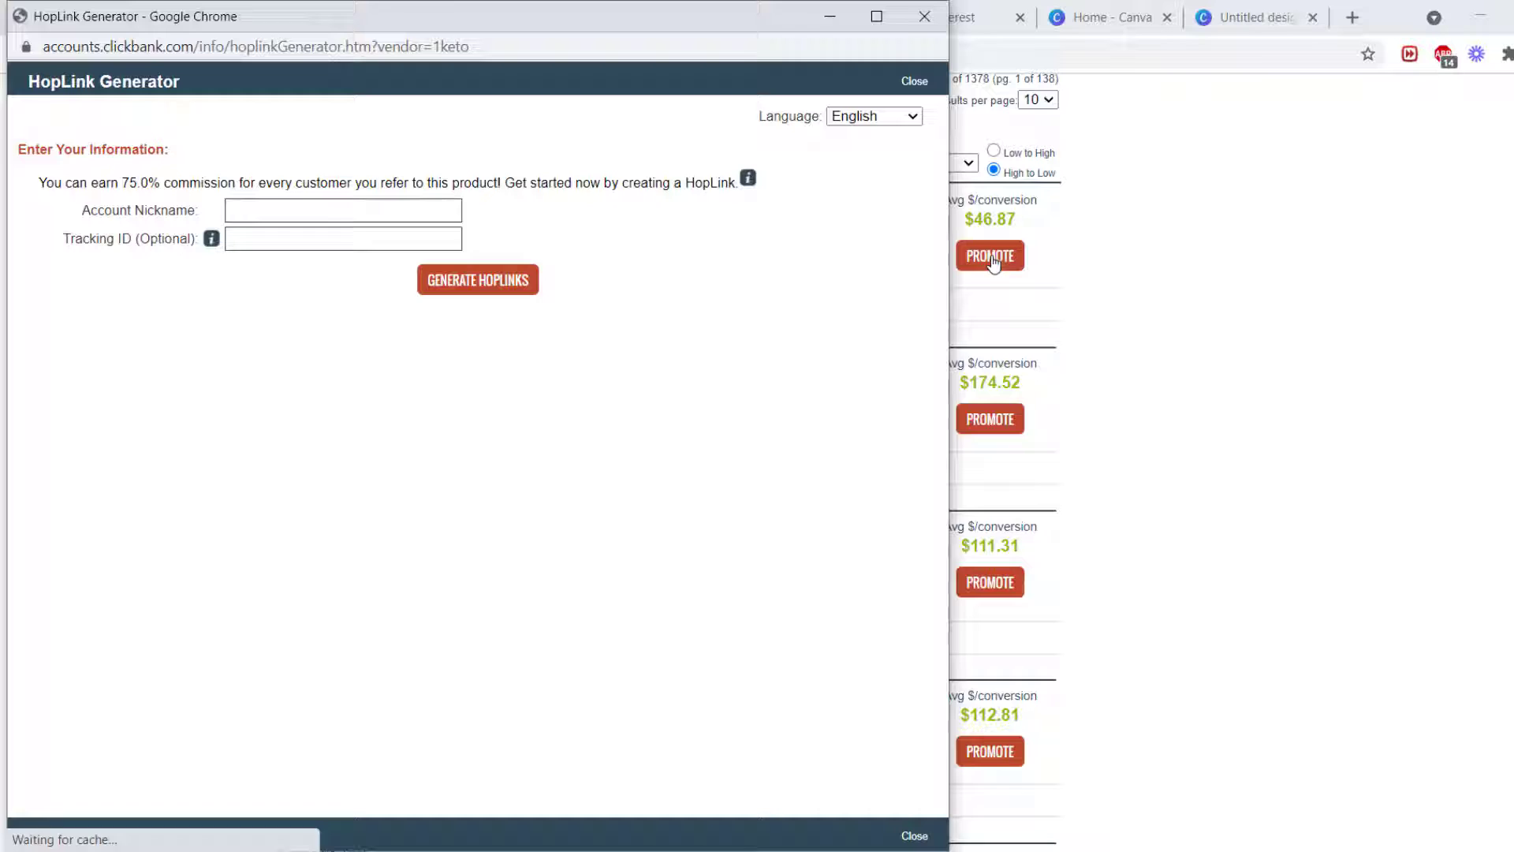
click(321, 209)
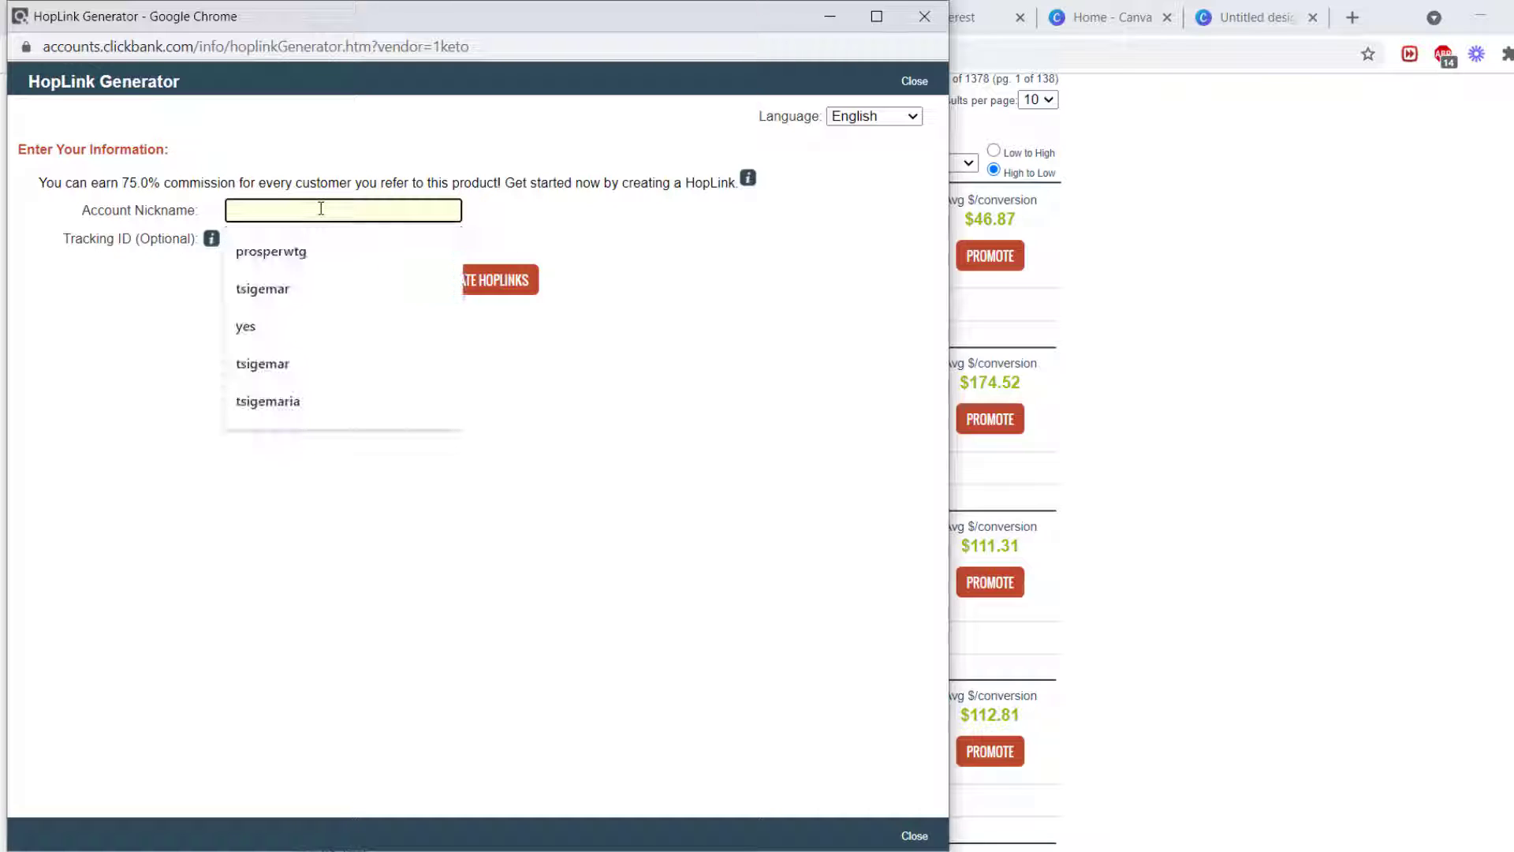
click(291, 258)
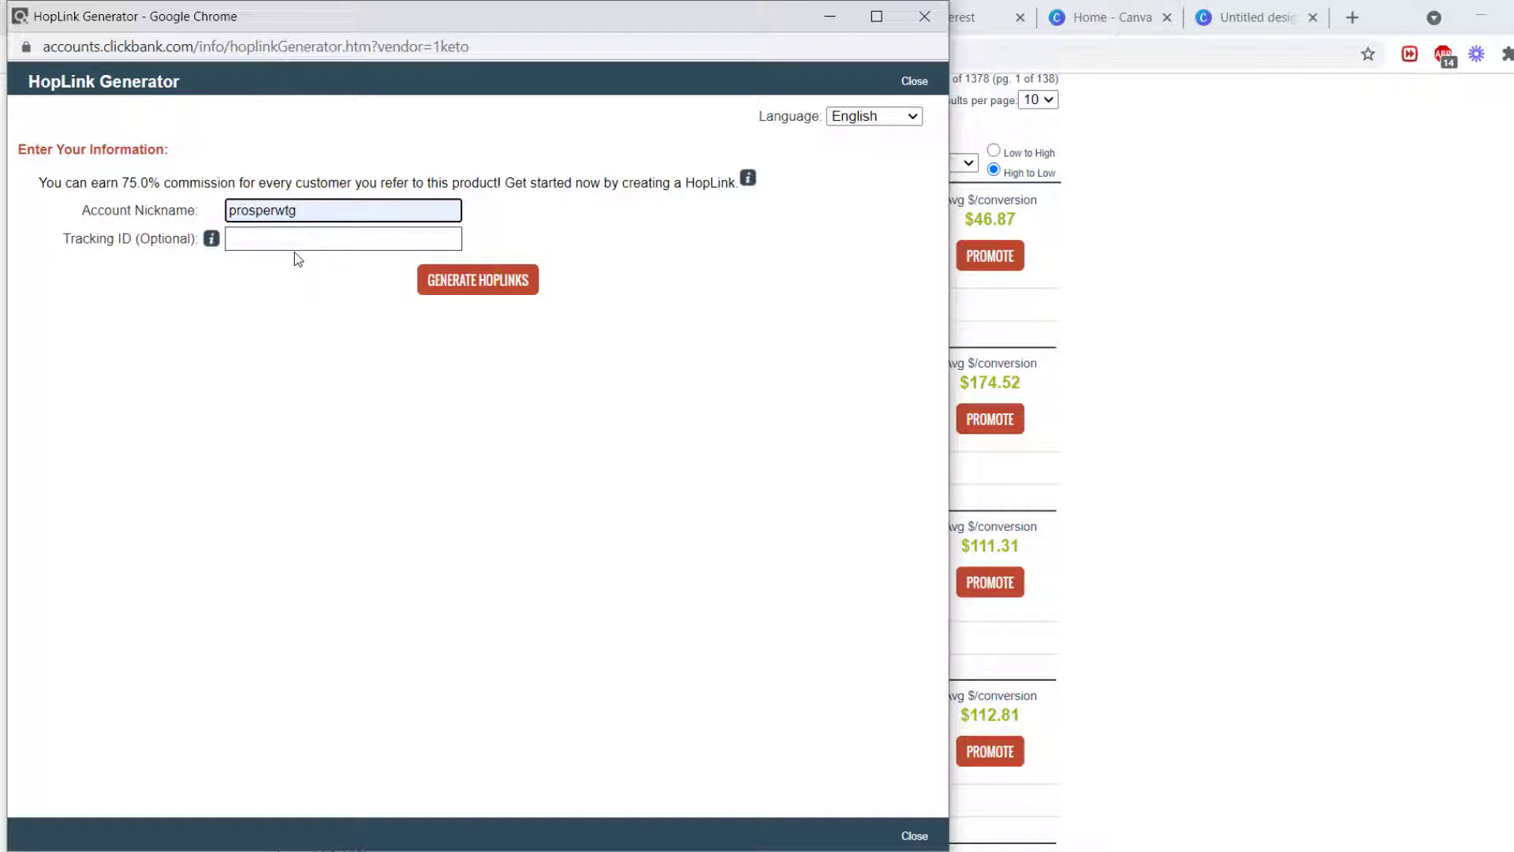
click(469, 298)
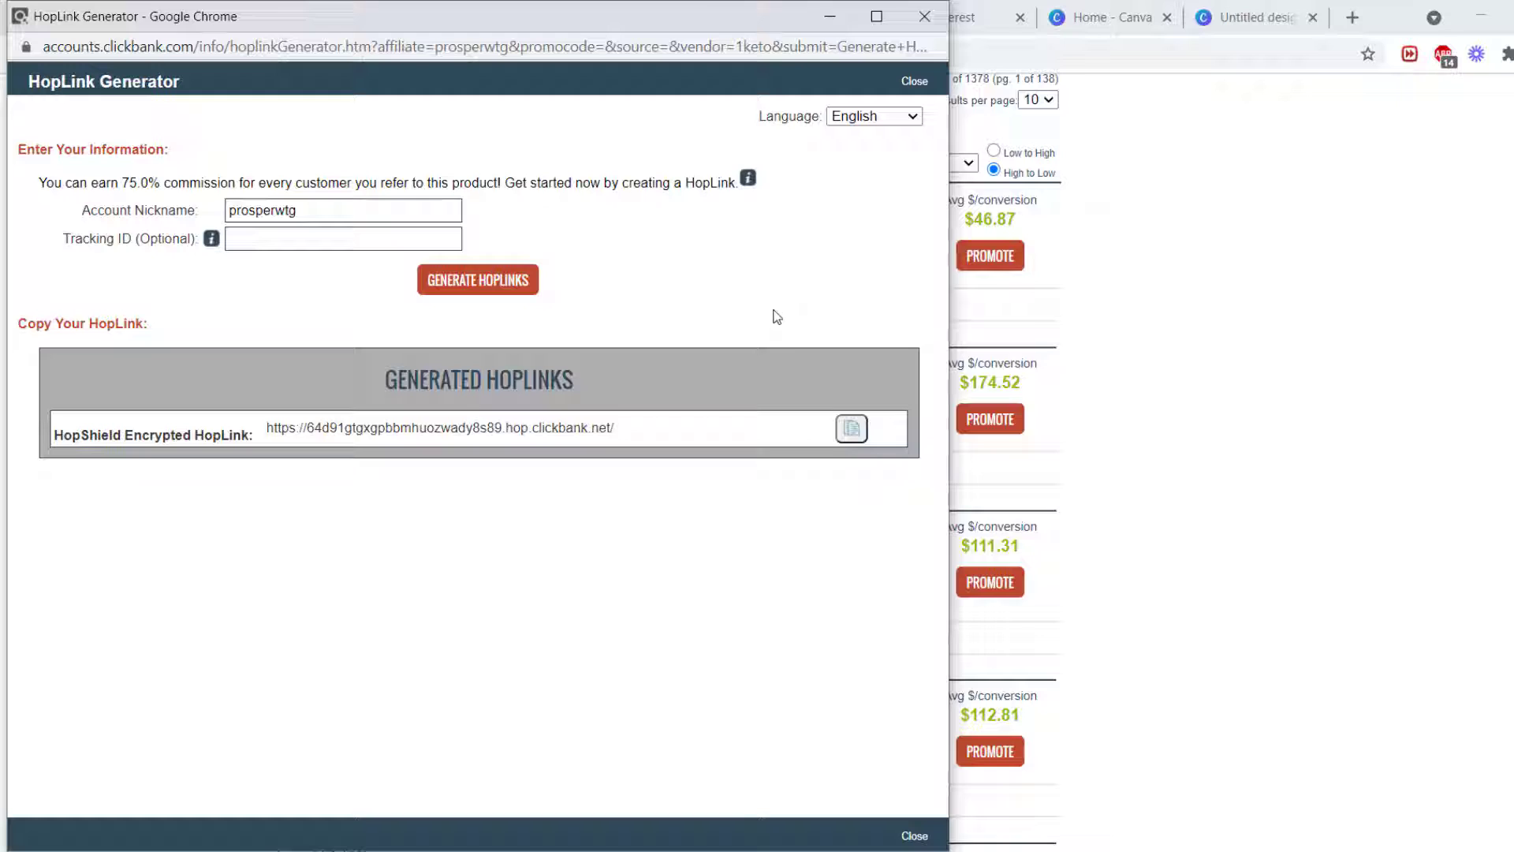
click(855, 431)
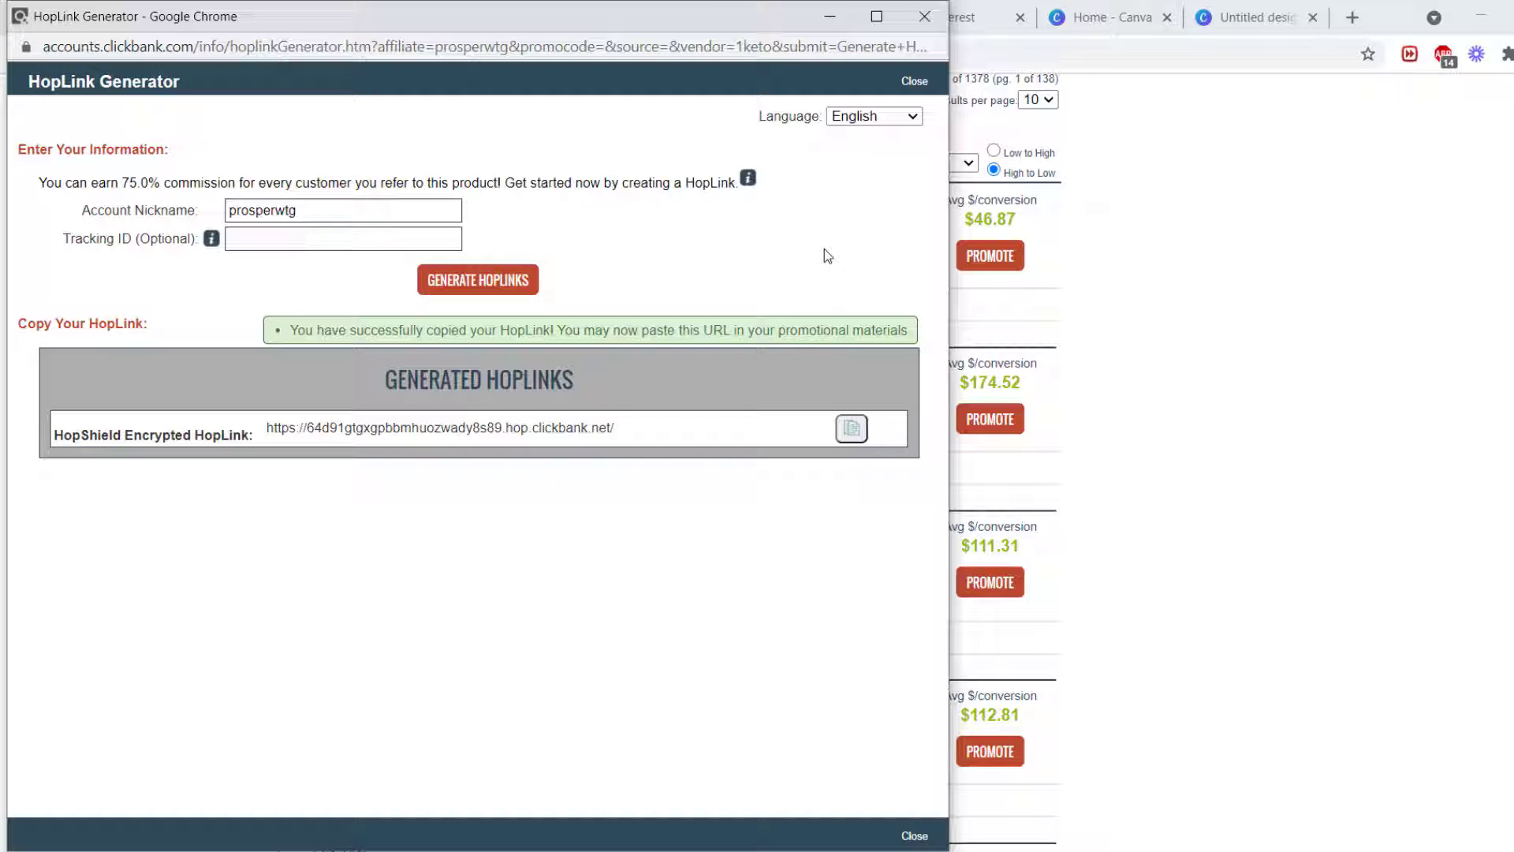
click(829, 14)
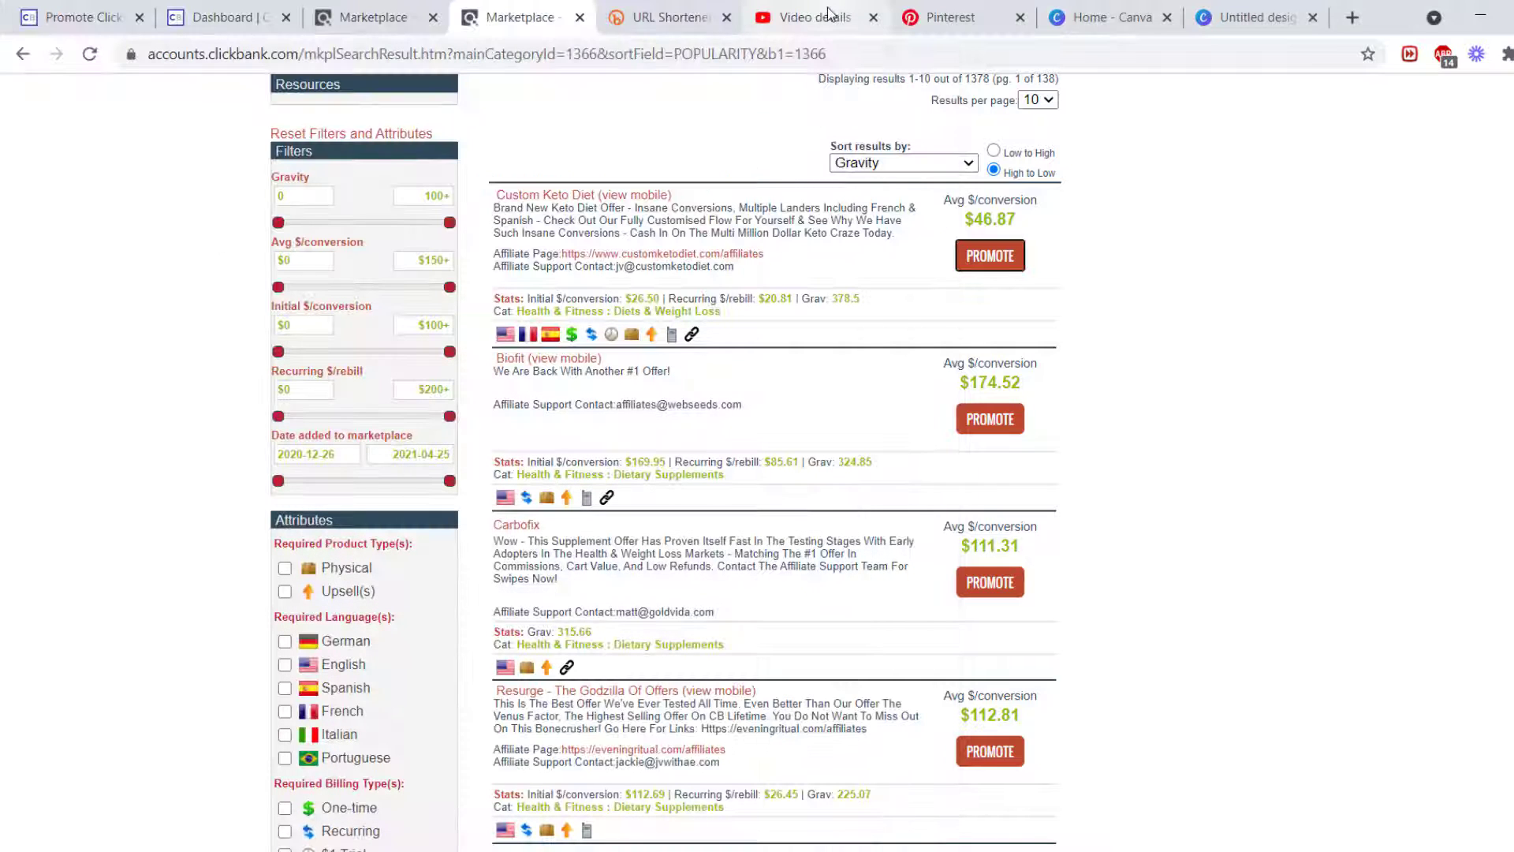
click(683, 11)
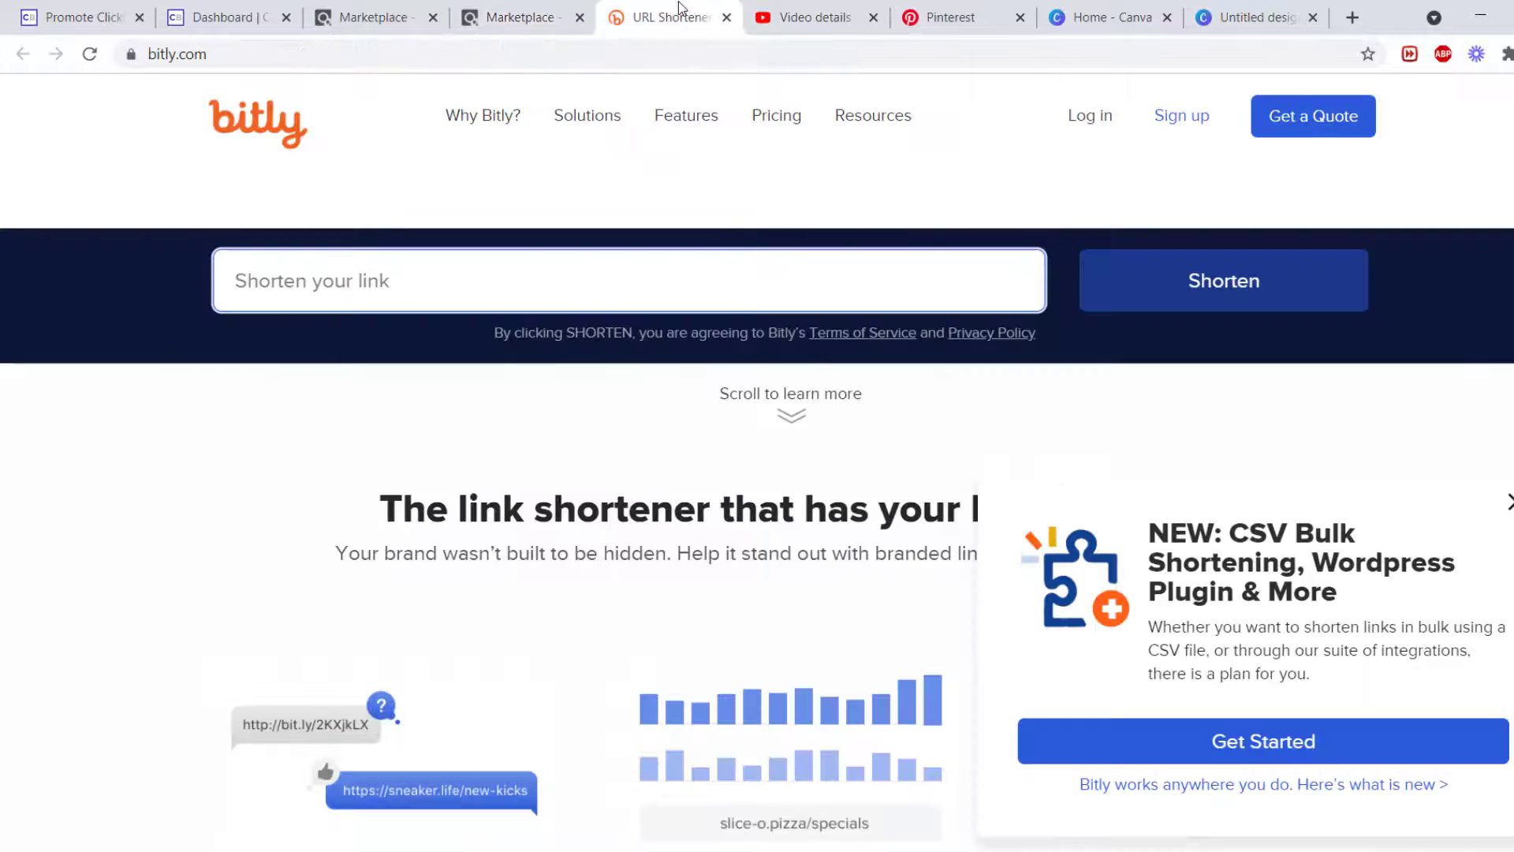
right_click(352, 280)
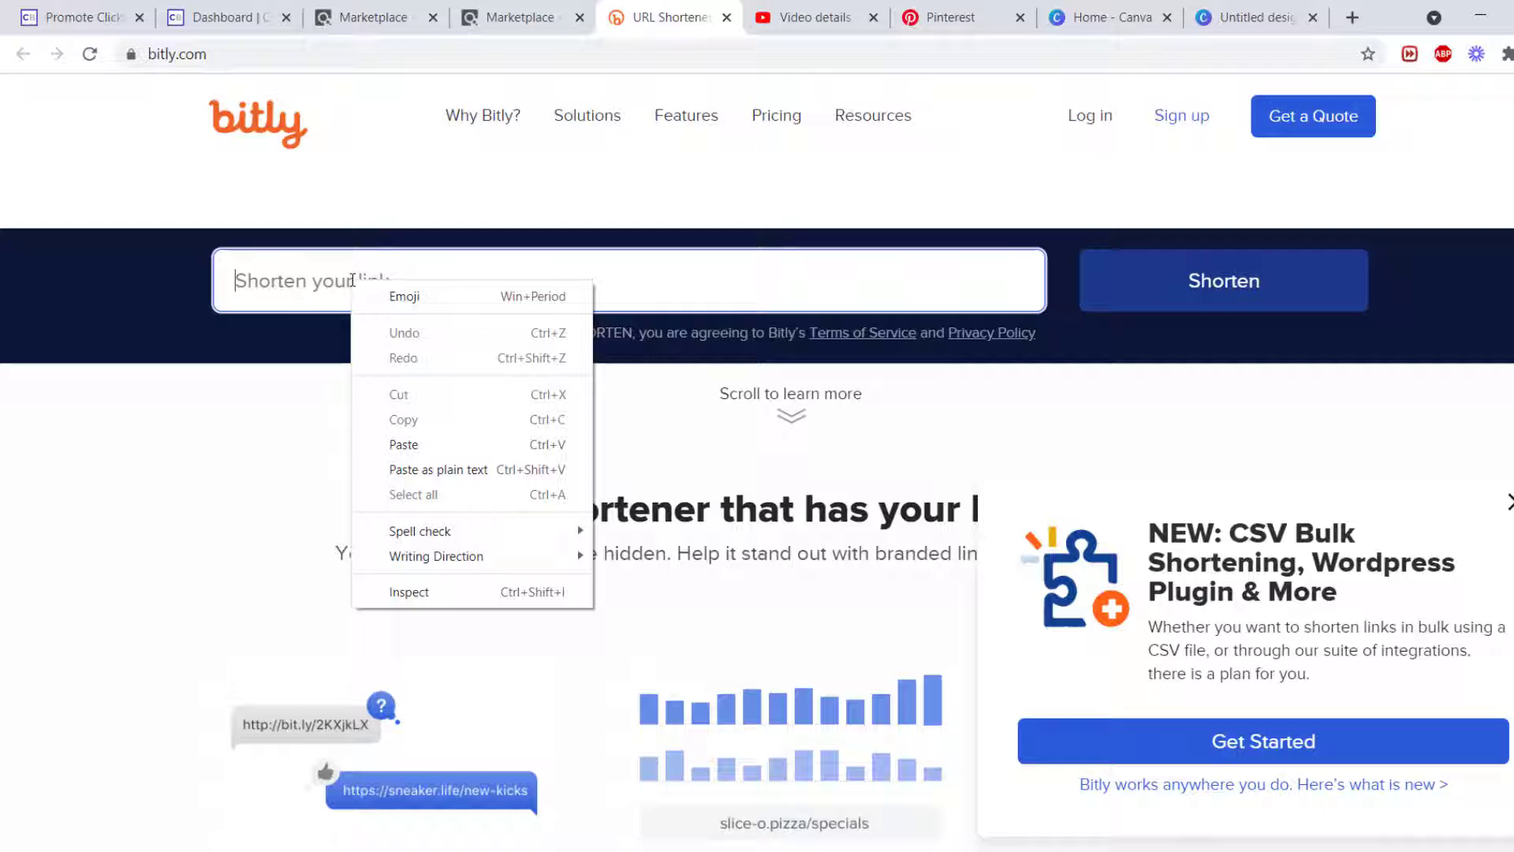
click(419, 443)
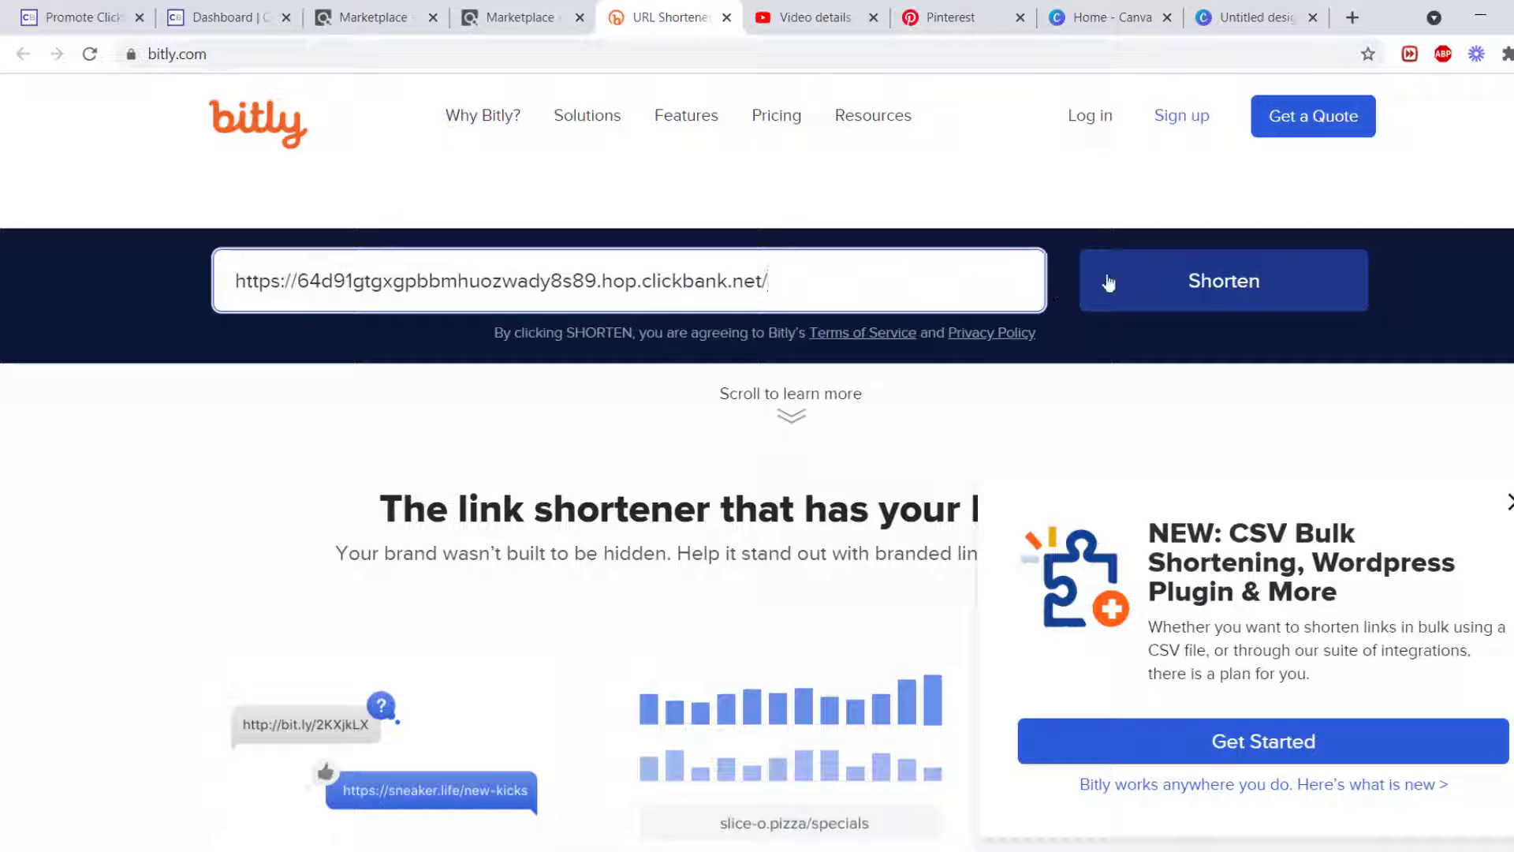
click(1129, 289)
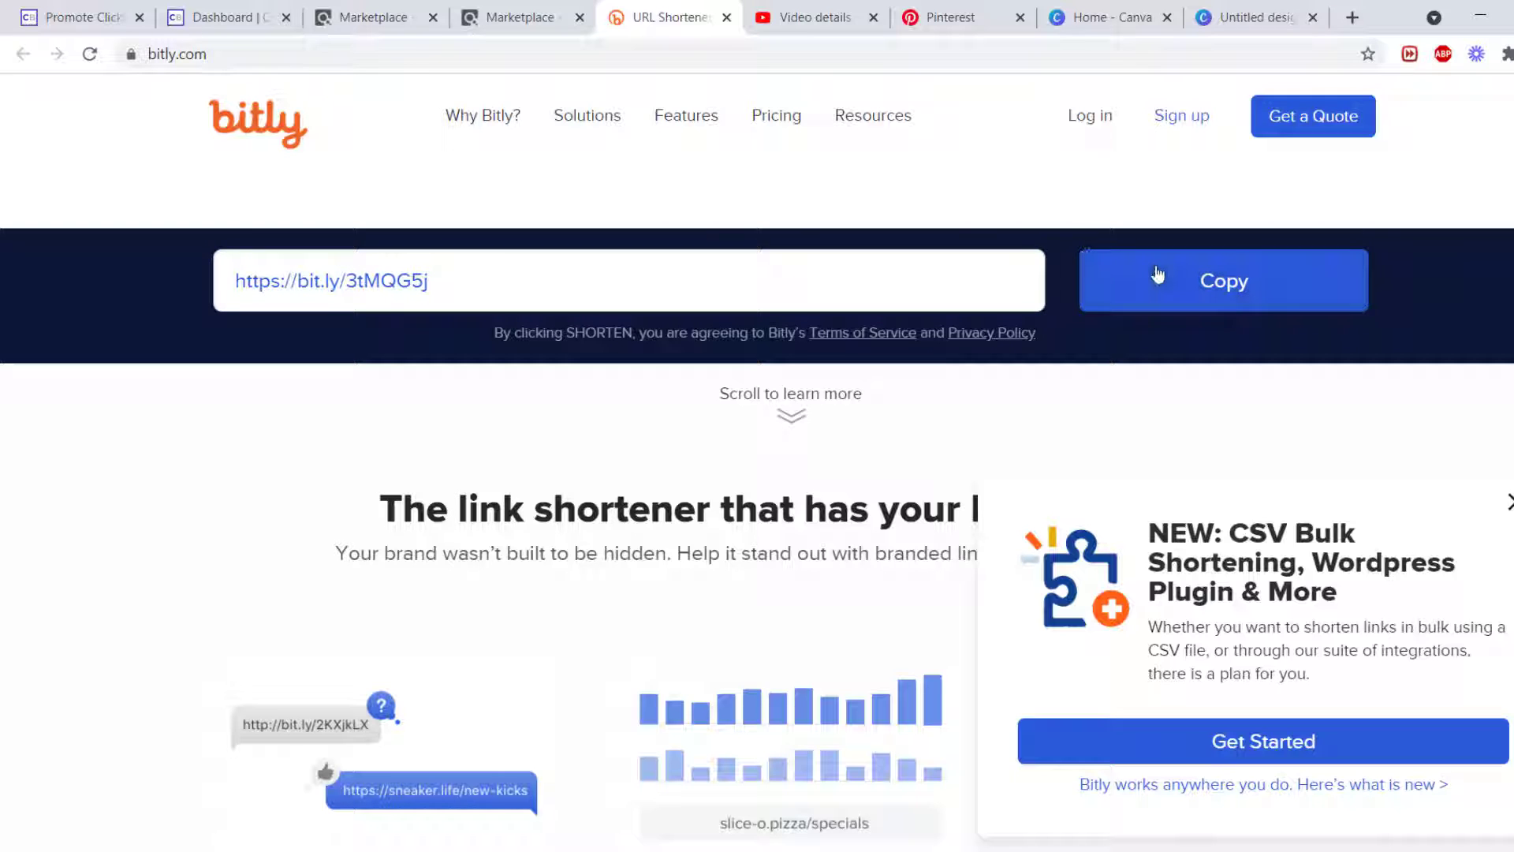
click(1135, 280)
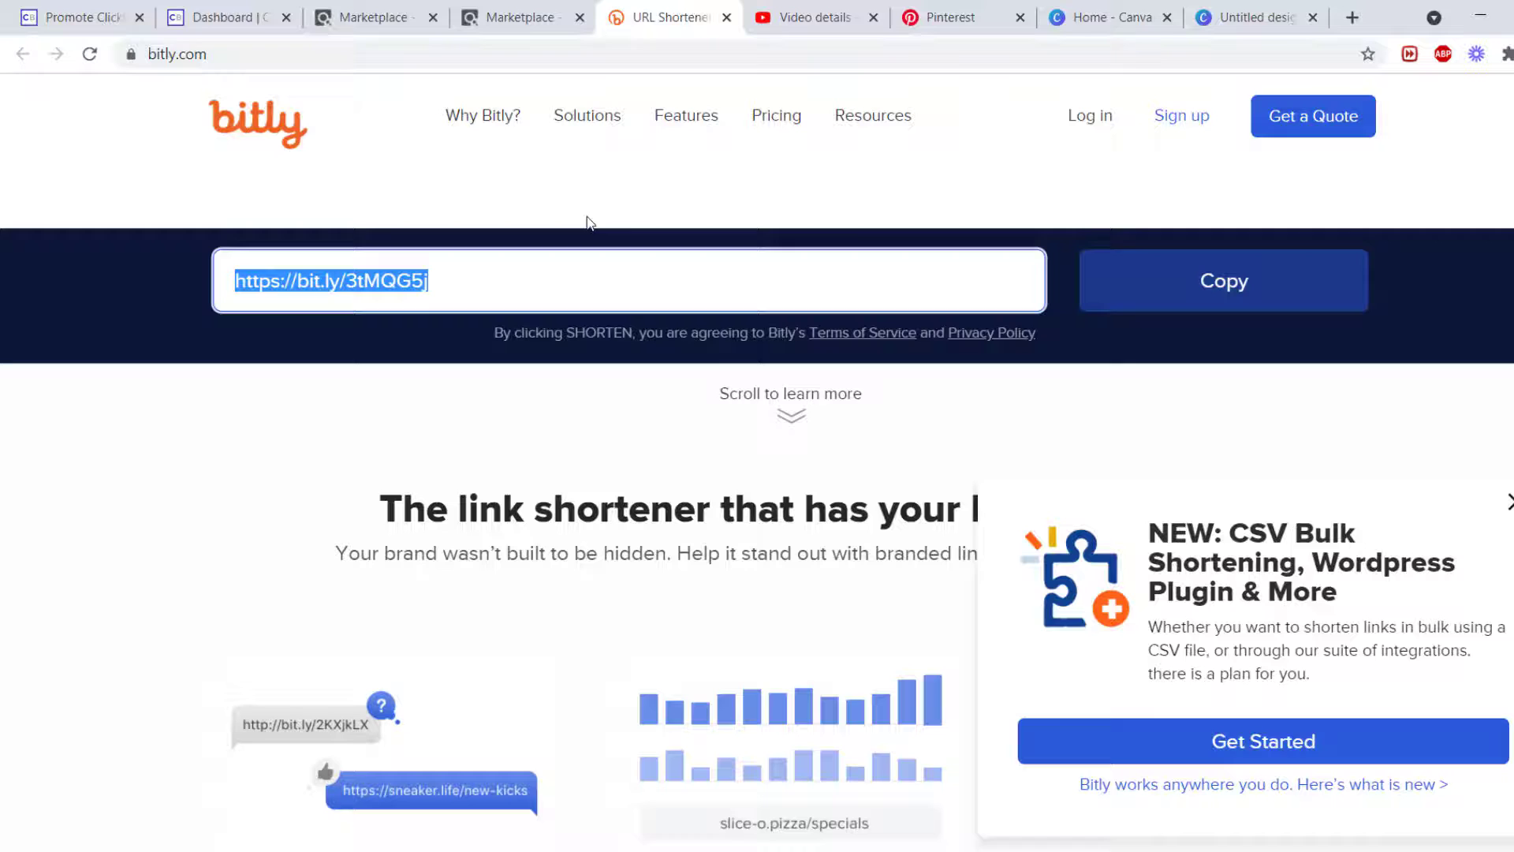
click(785, 10)
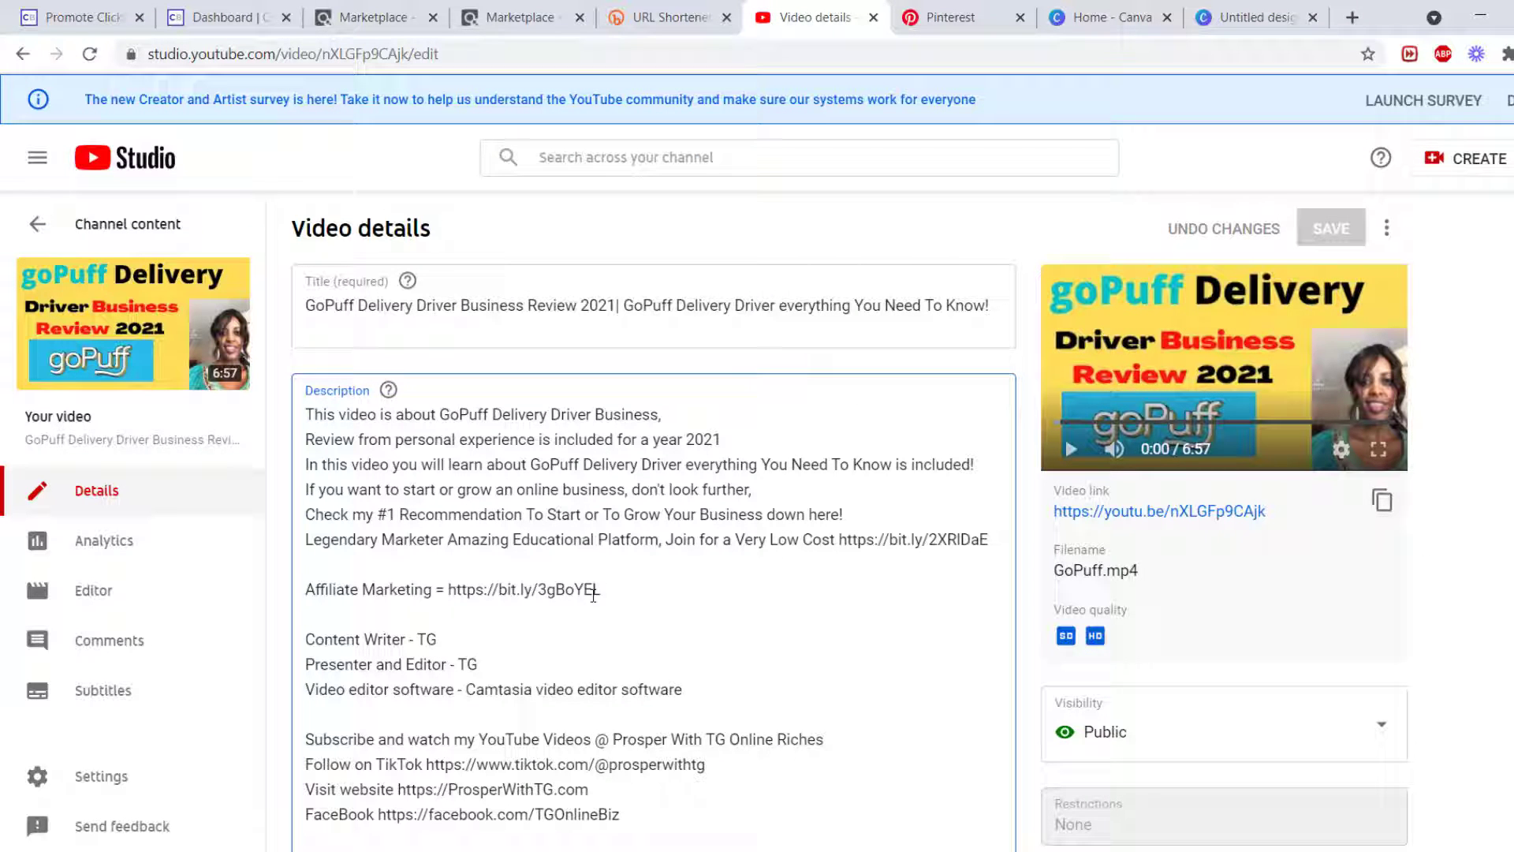
Delete the '= ' before the Affiliate Marketing link in the GoPuff video description and save.
click(448, 588)
key(BackSpace)
key(BackSpace)
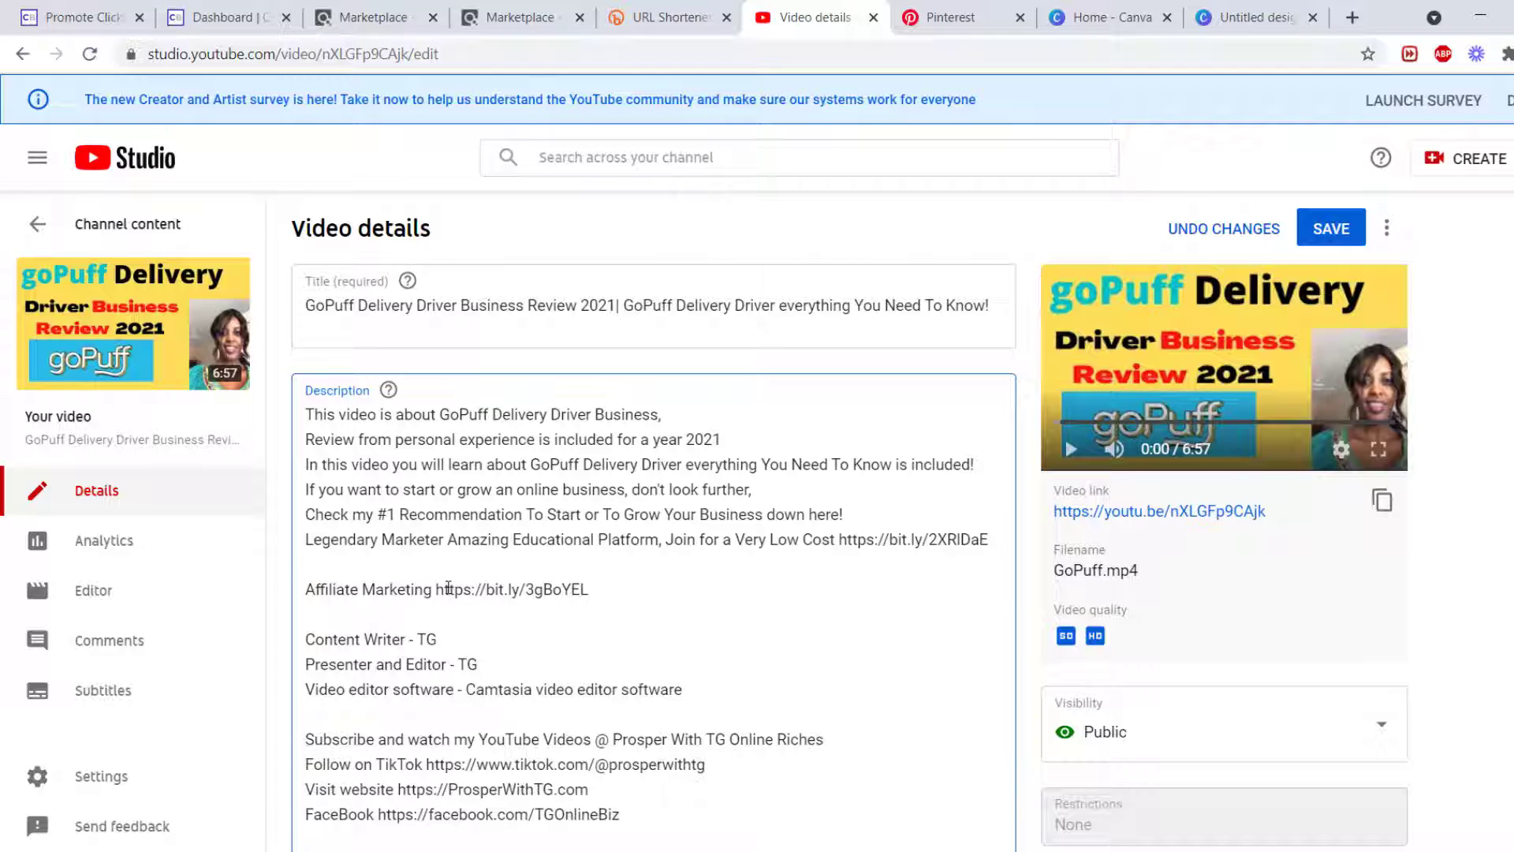
key(ctrl+z)
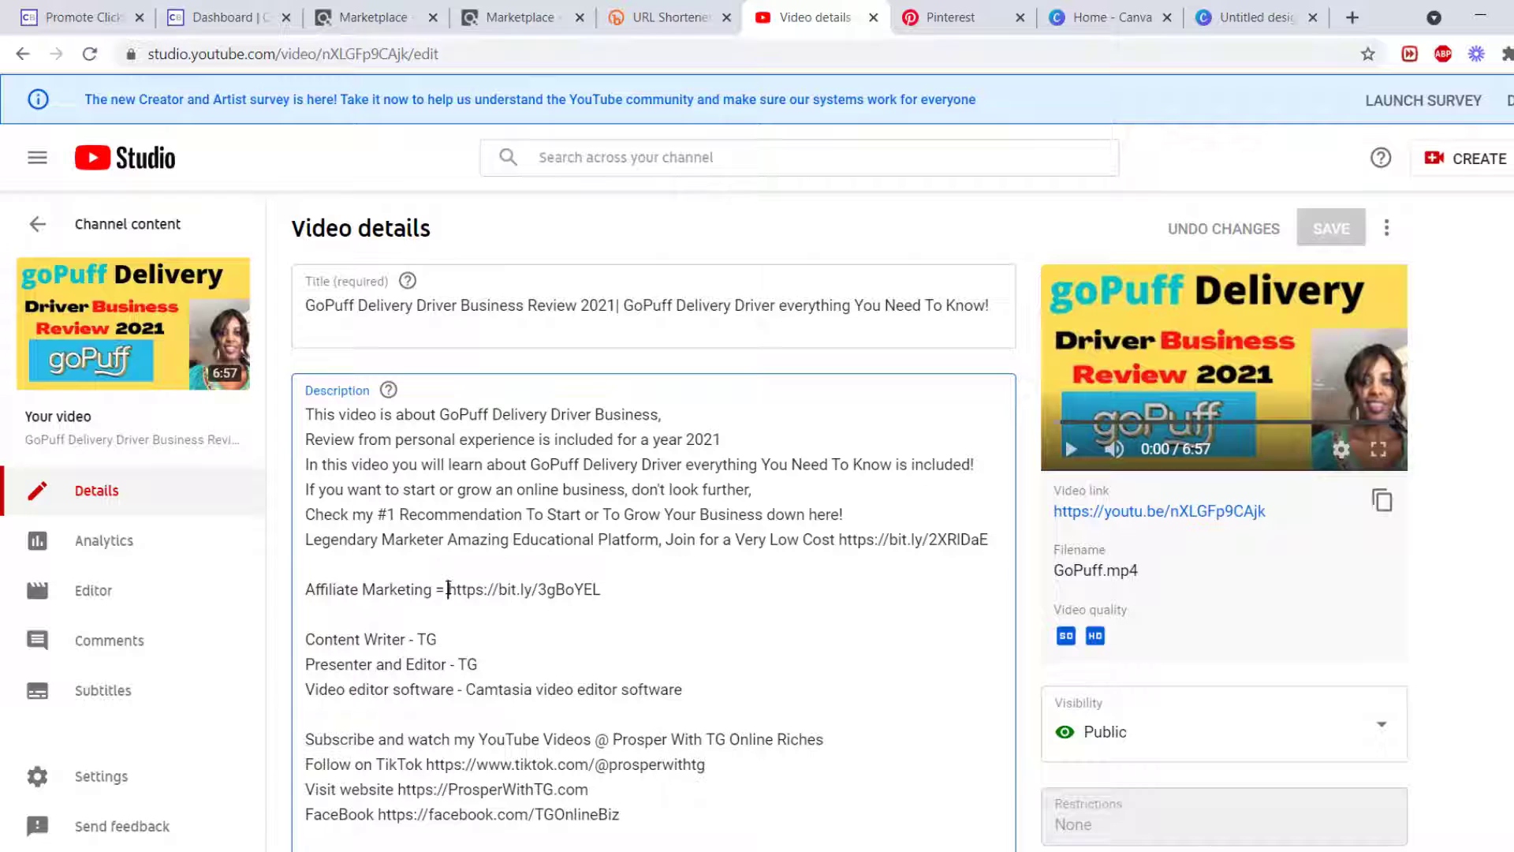
key(BackSpace)
key(BackSpace)
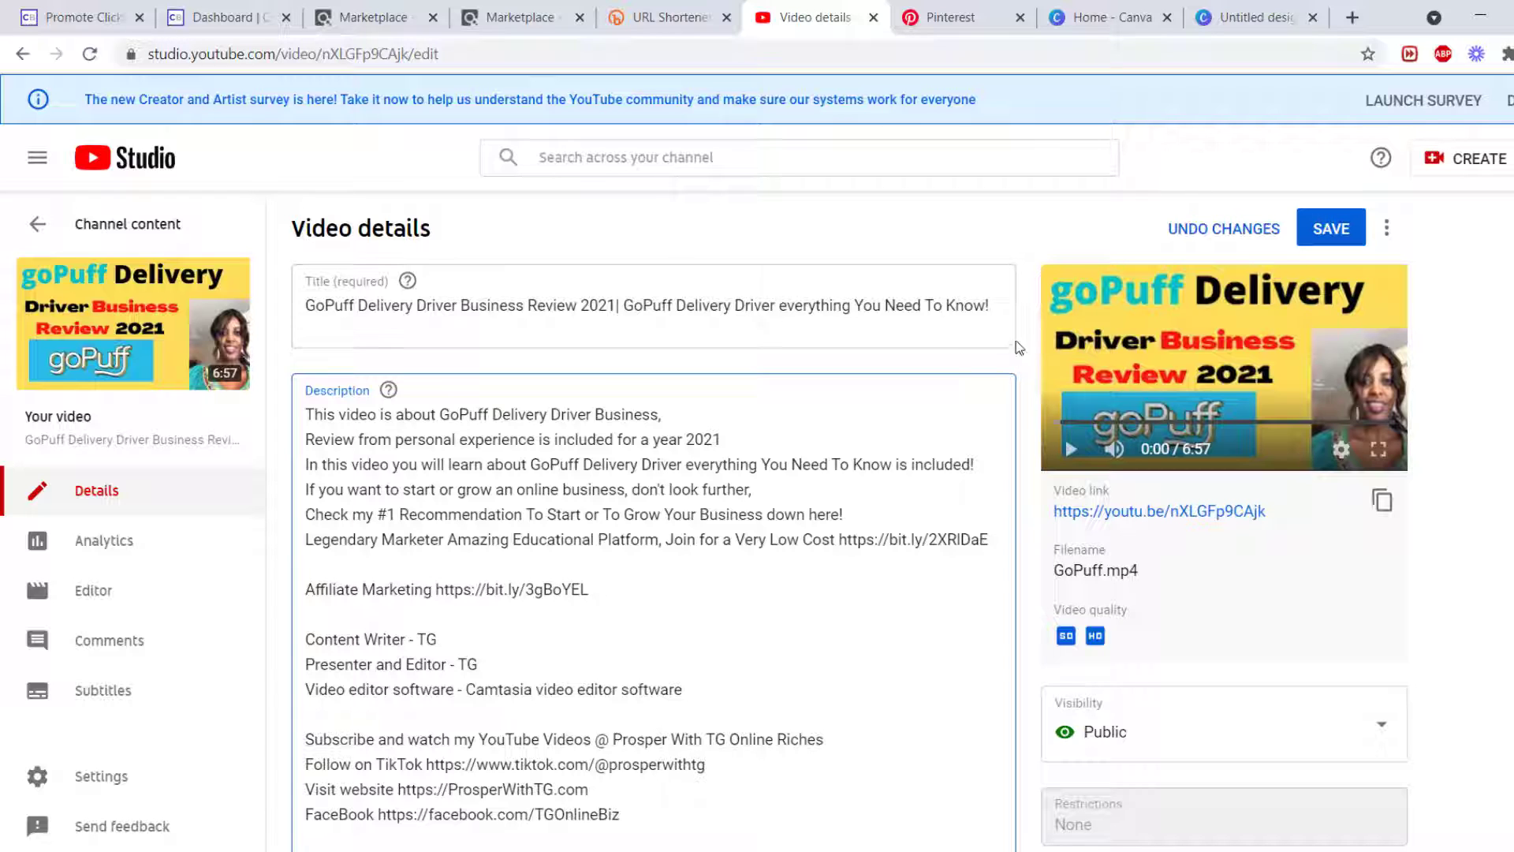
click(1333, 229)
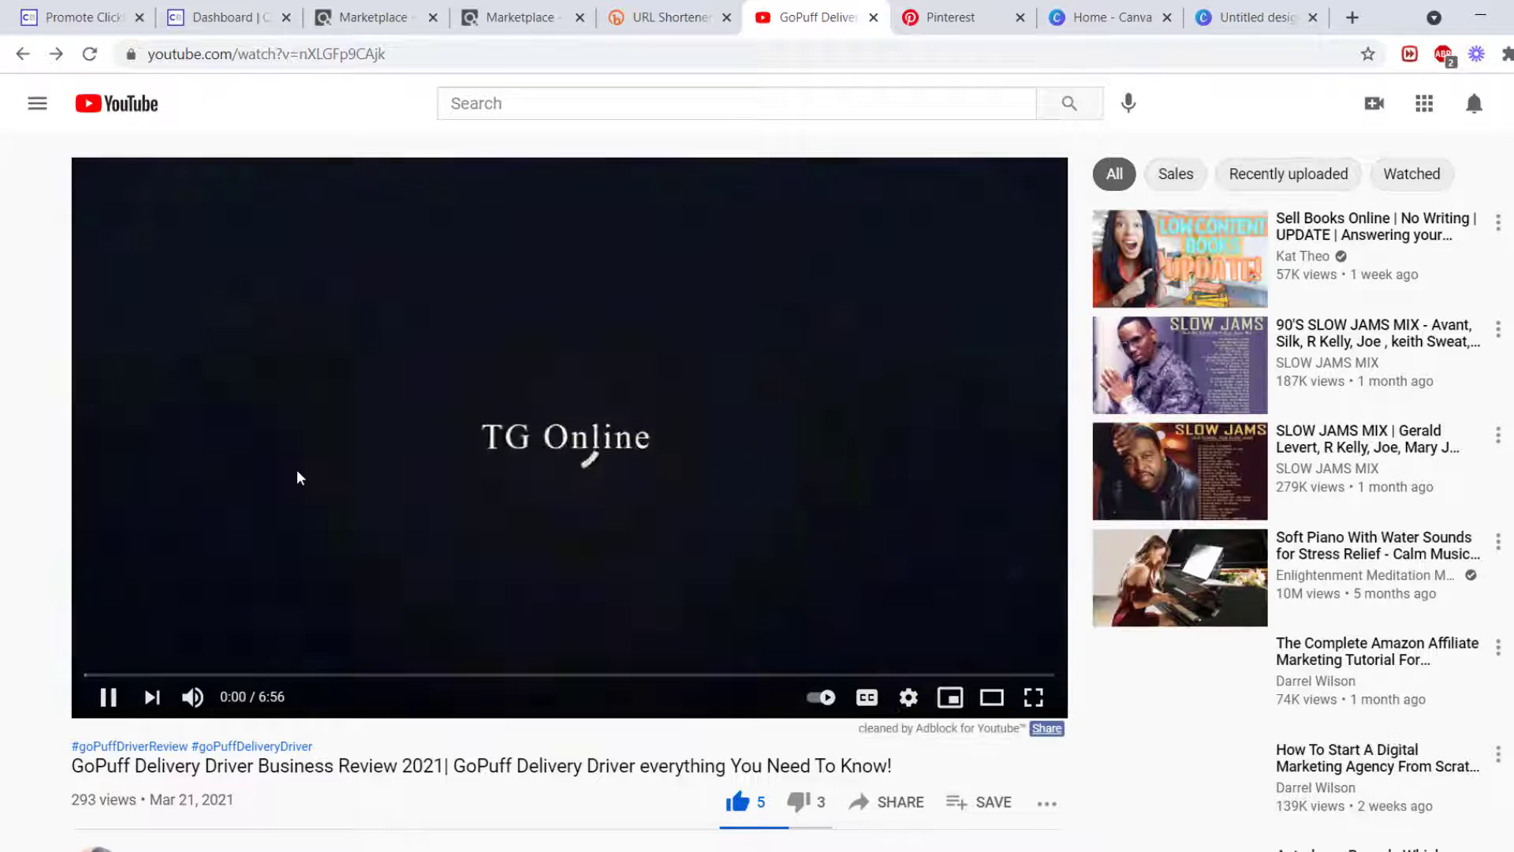
Expand the GoPuff video's full description on its YouTube watch page.
scroll(4, 542, down, 6)
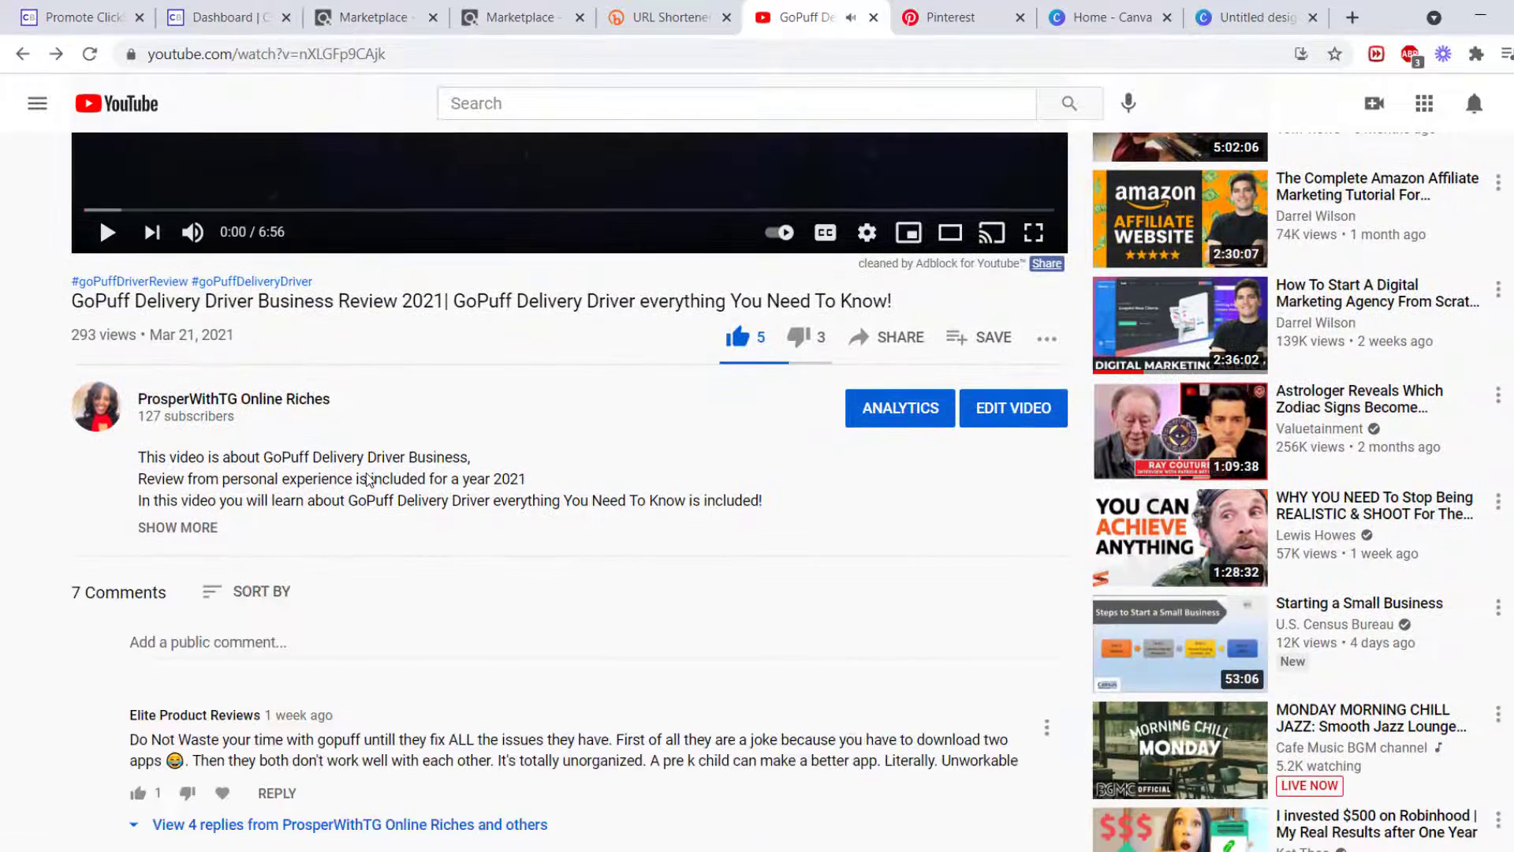
click(167, 527)
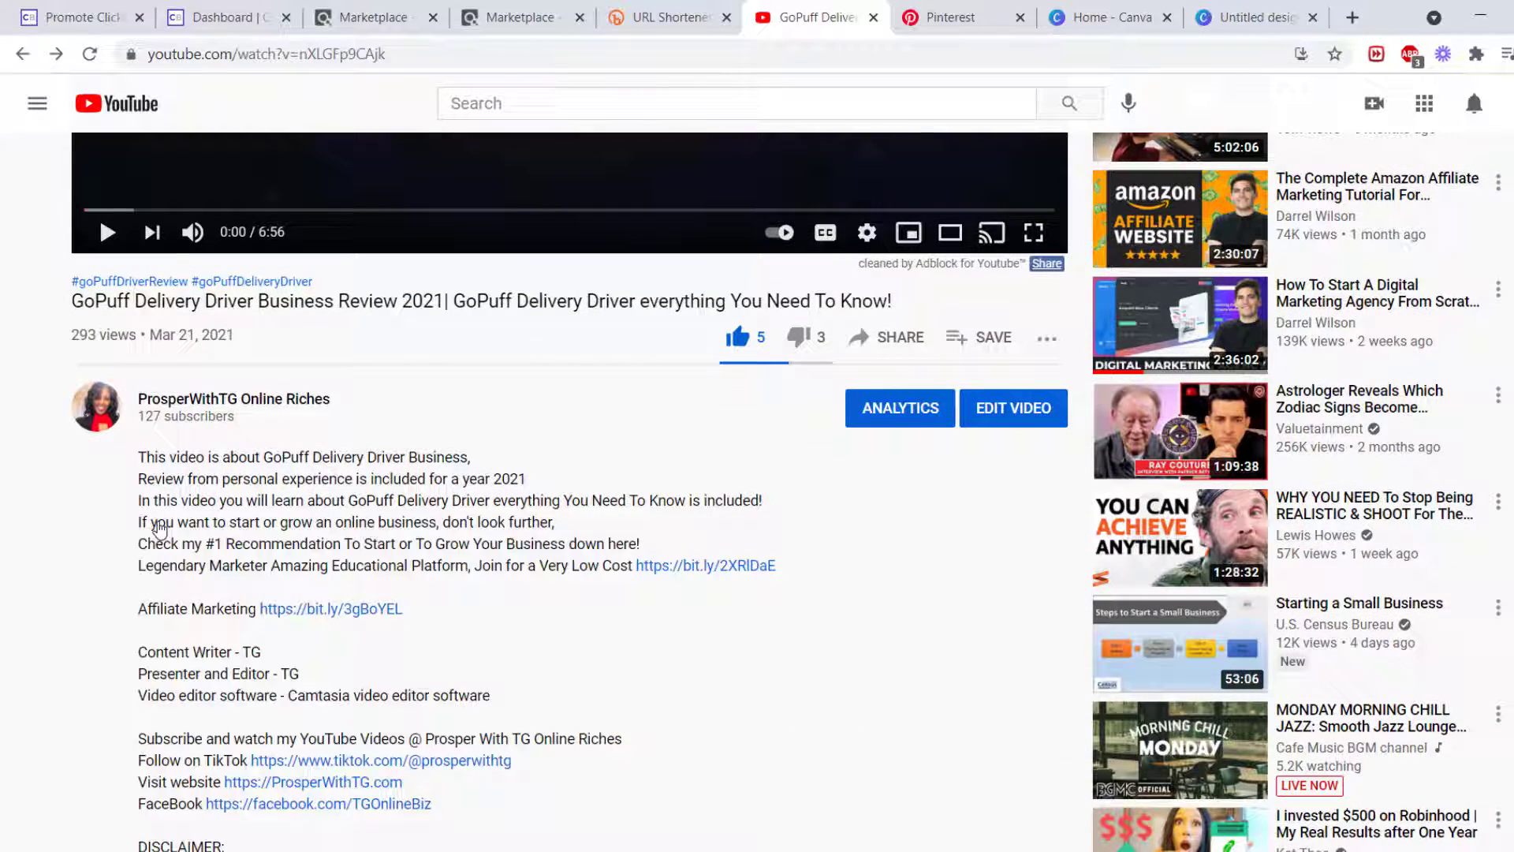
scroll(635, 599, down, 4)
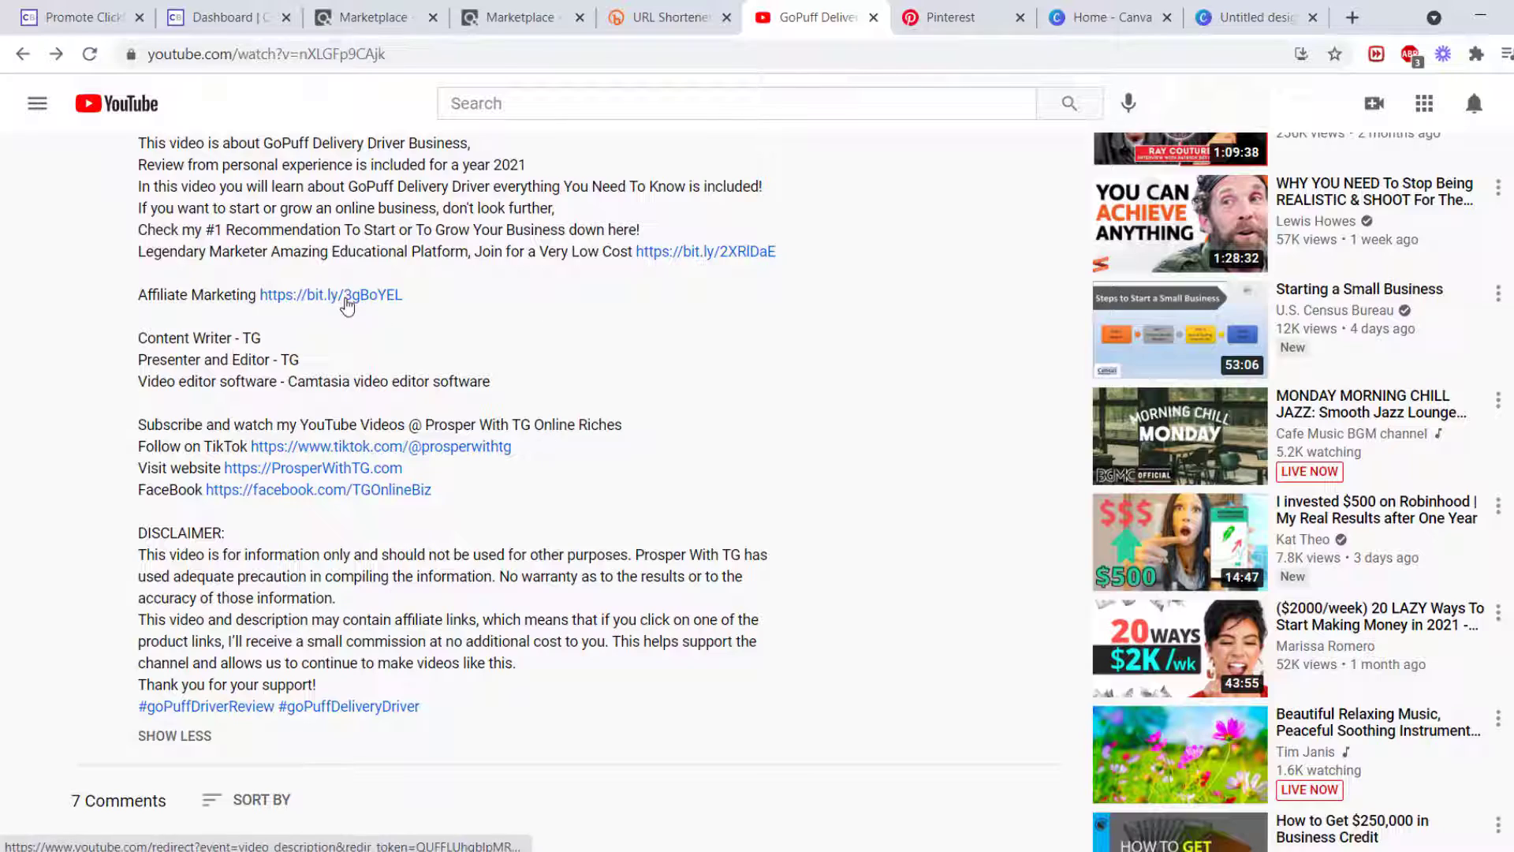
Open the Affiliate Marketing bit.ly link and scroll through the free-training landing page.
click(346, 299)
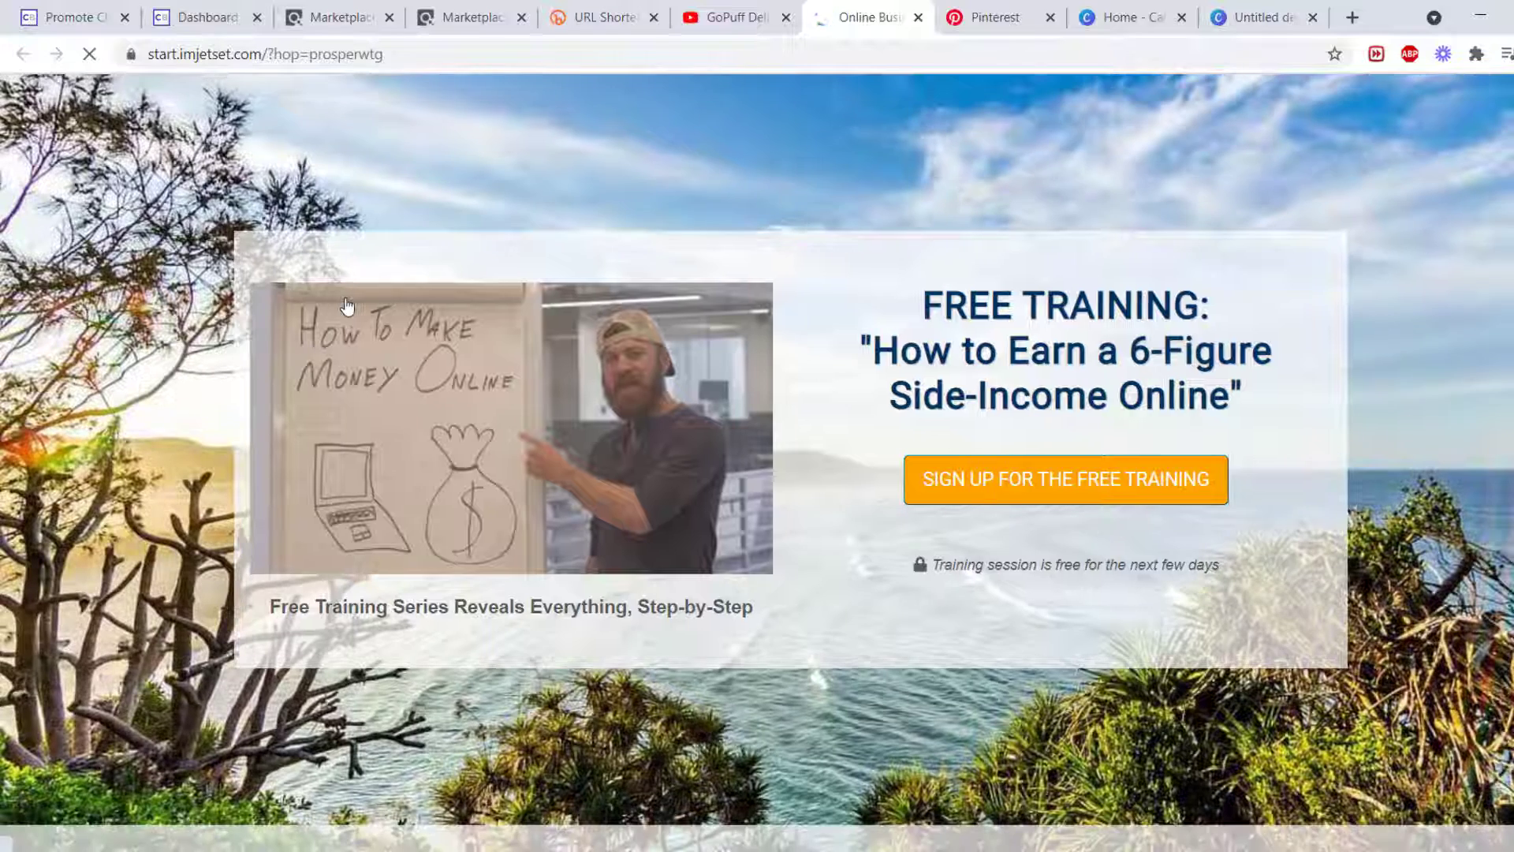
scroll(863, 82, down, 4)
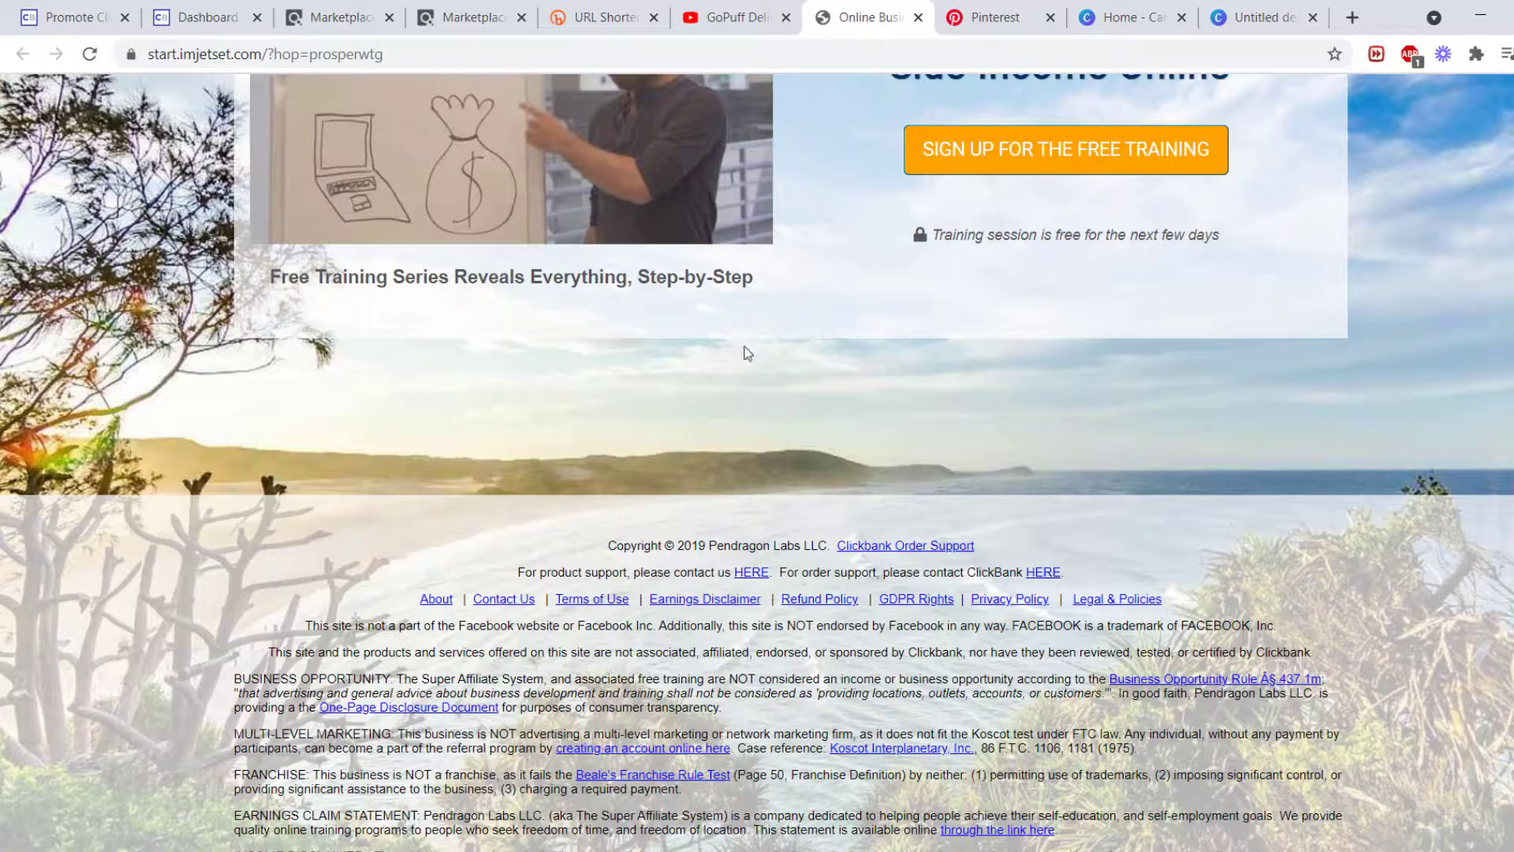
scroll(794, 390, down, 5)
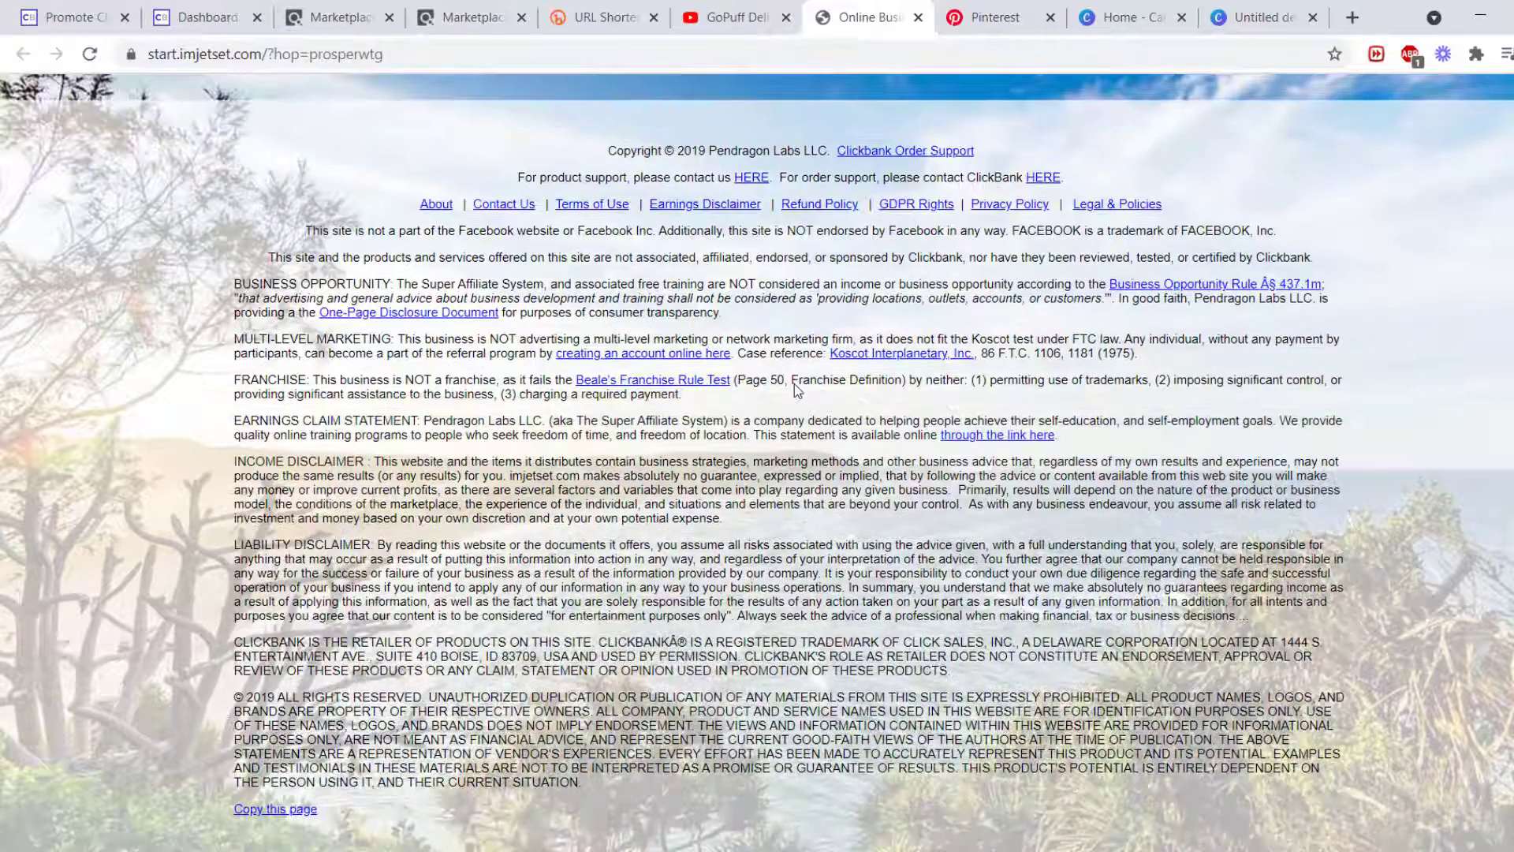
scroll(793, 390, up, 8)
scroll(794, 390, up, 2)
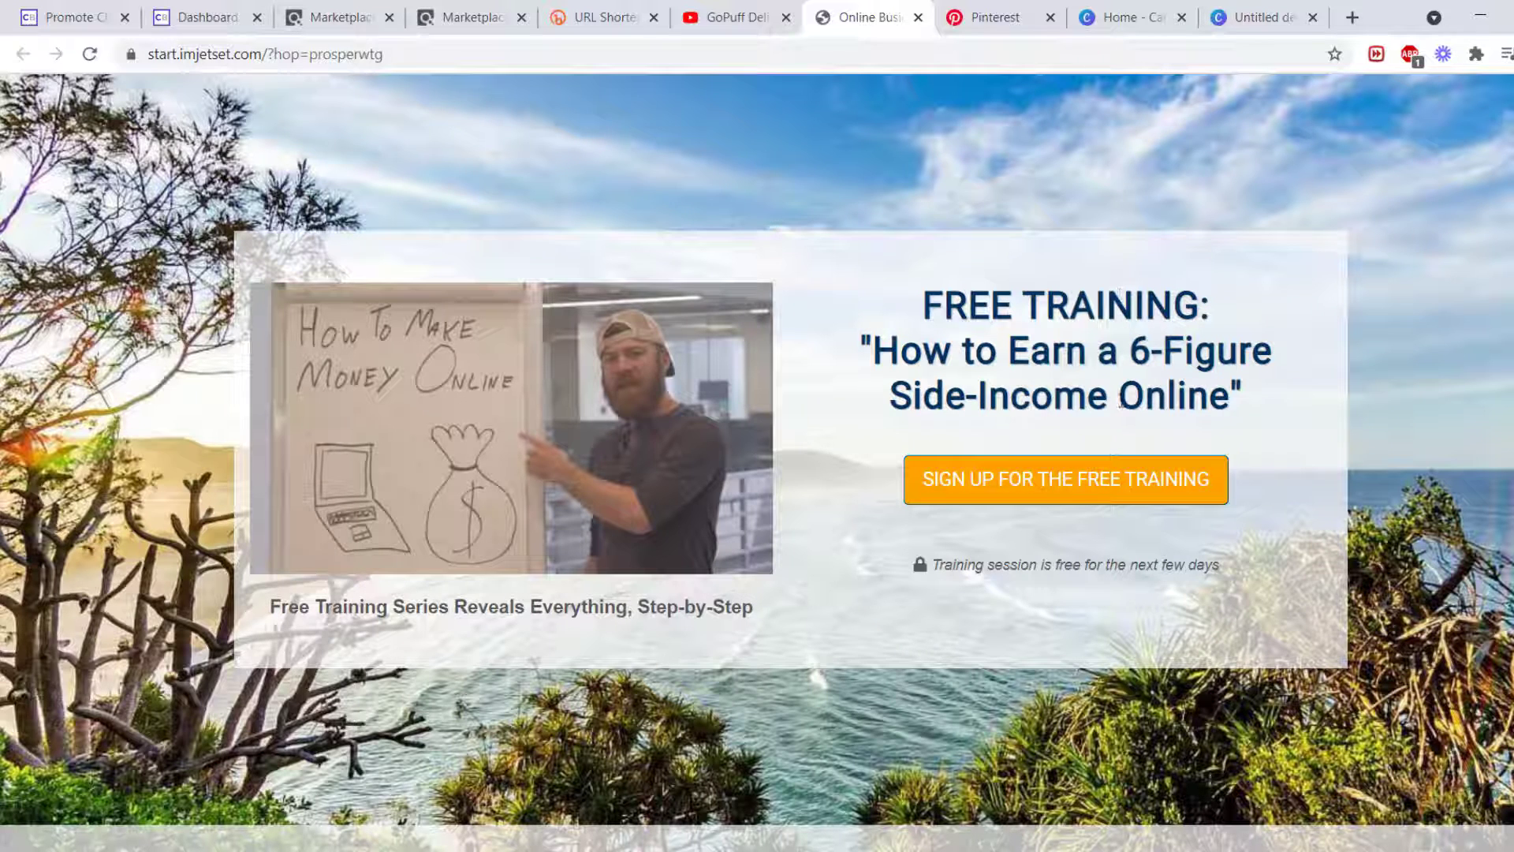
scroll(1121, 401, down, 2)
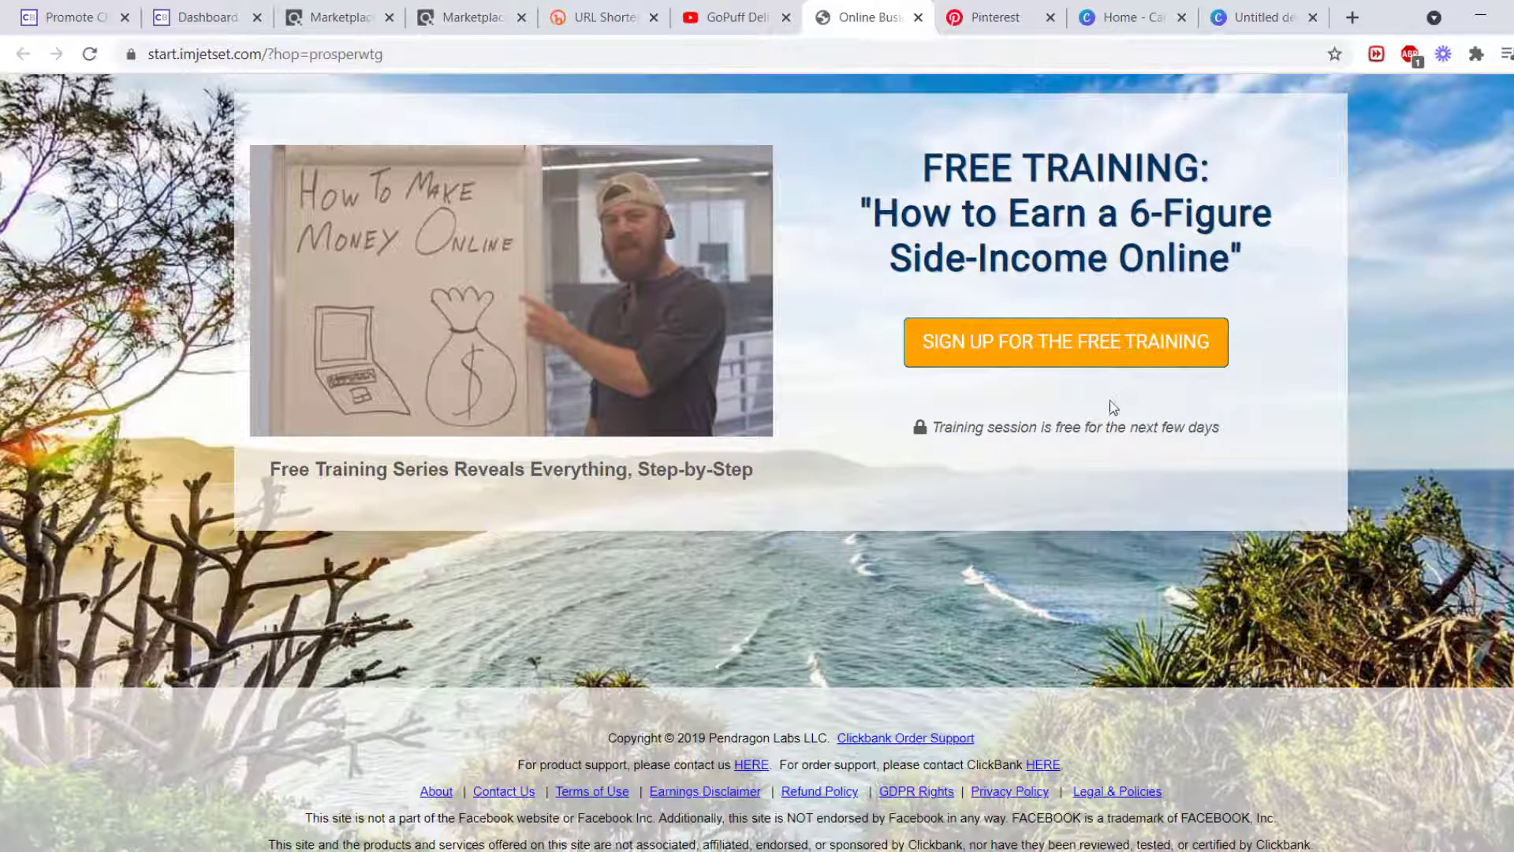
scroll(1083, 291, up, 1)
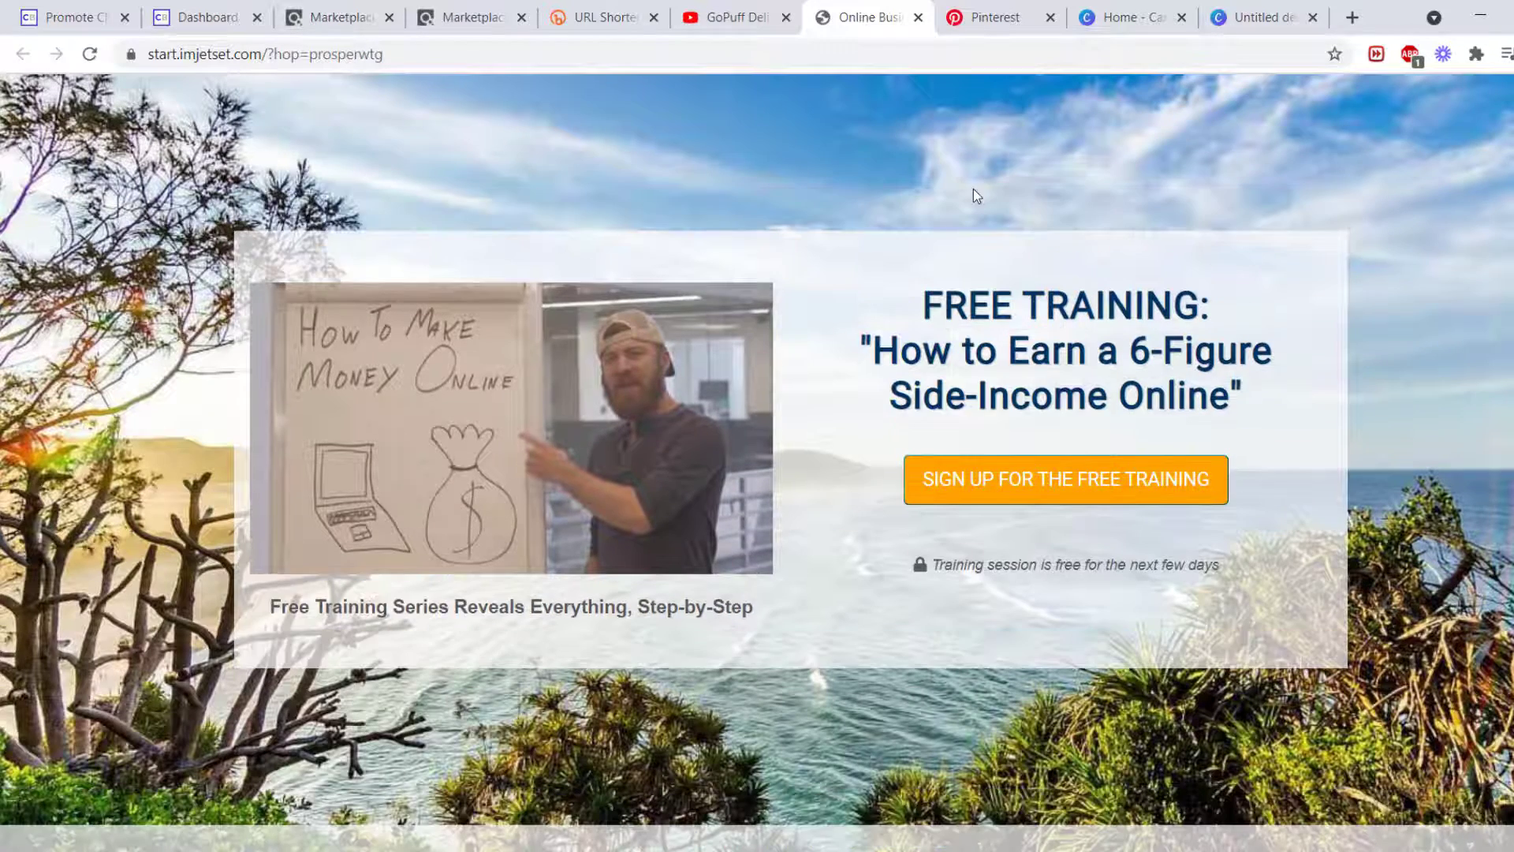
Close the start.imjetset.com page and return to the top of ClickBank's 'affiliate' marketplace results.
click(917, 19)
click(469, 17)
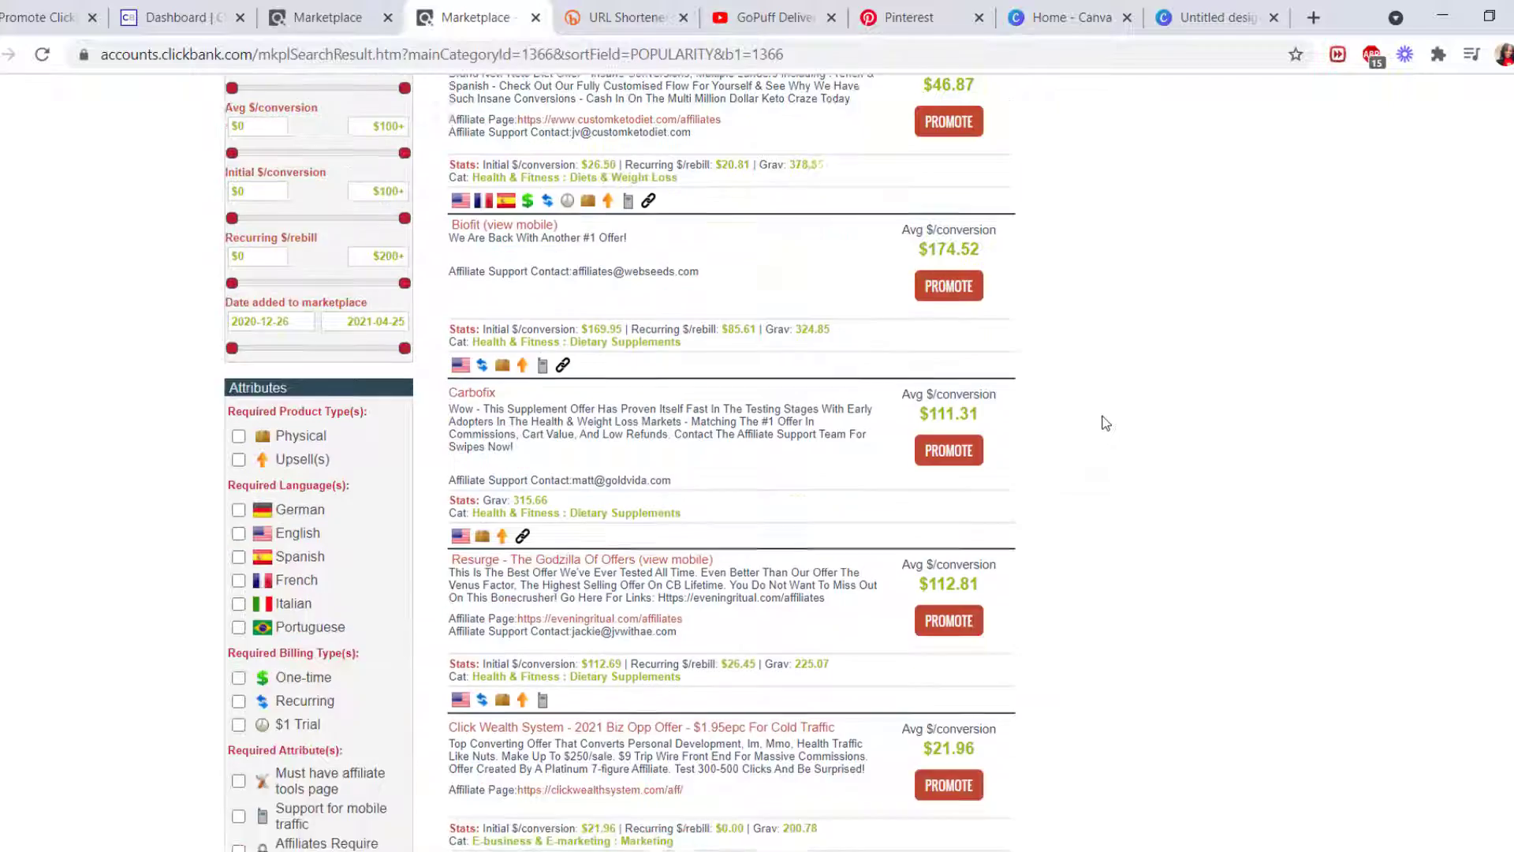
scroll(1101, 423, up, 3)
scroll(1105, 423, up, 1)
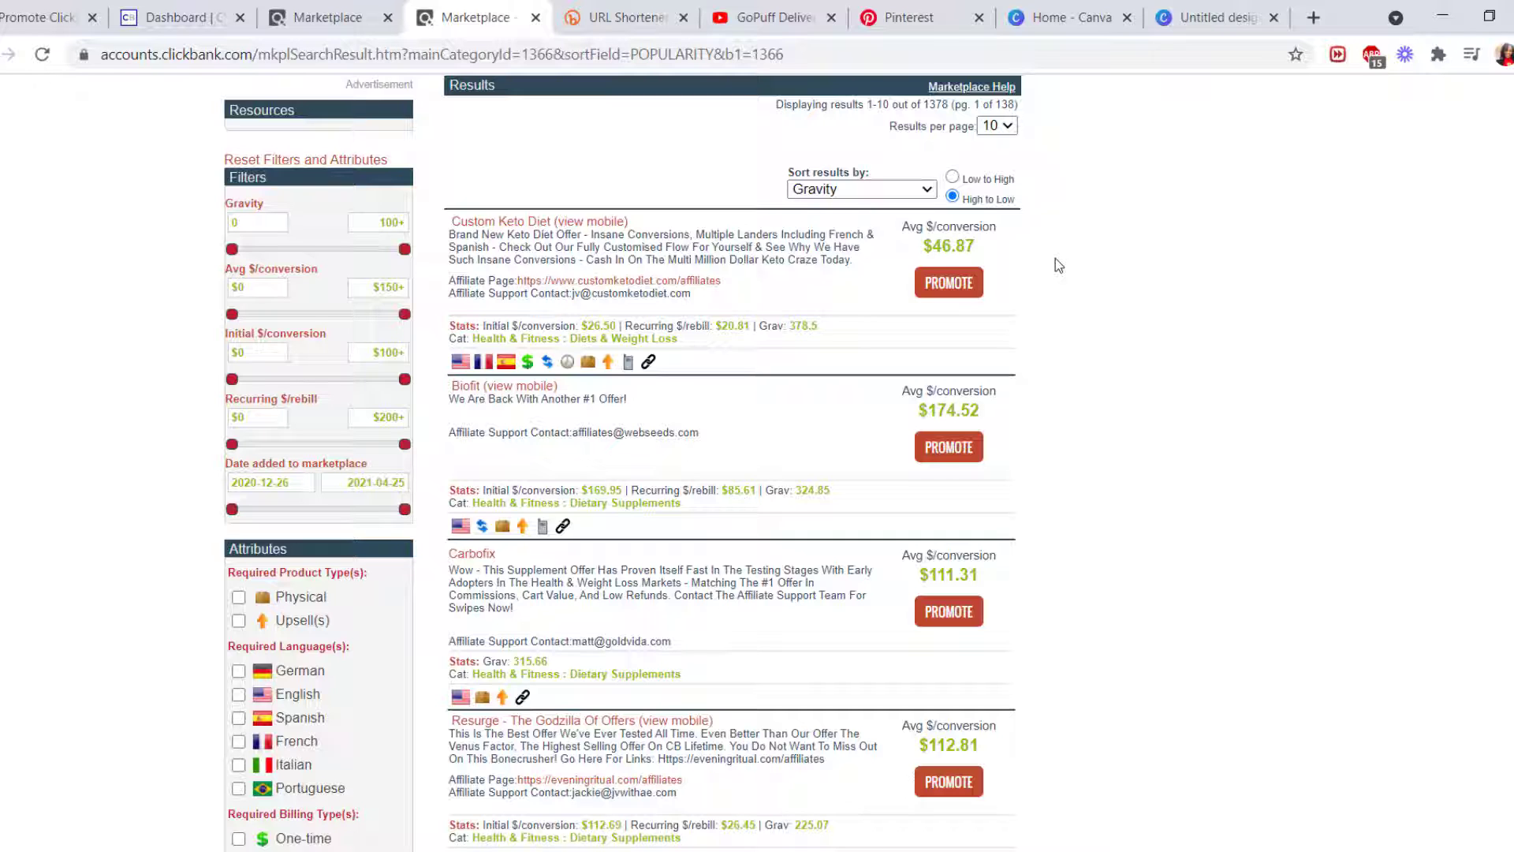
scroll(1055, 257, up, 1)
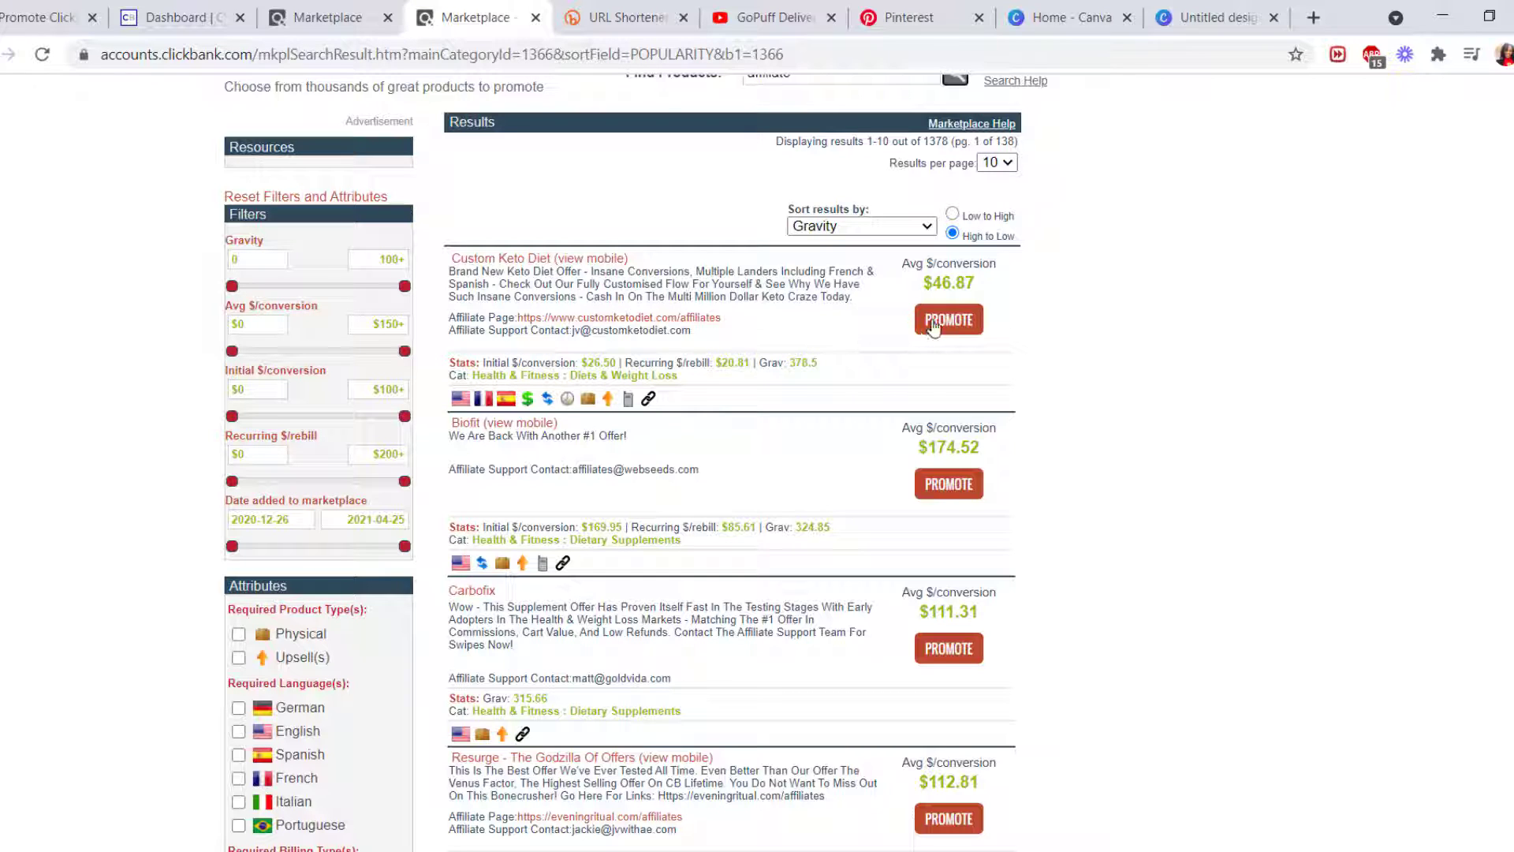
scroll(1109, 259, up, 1)
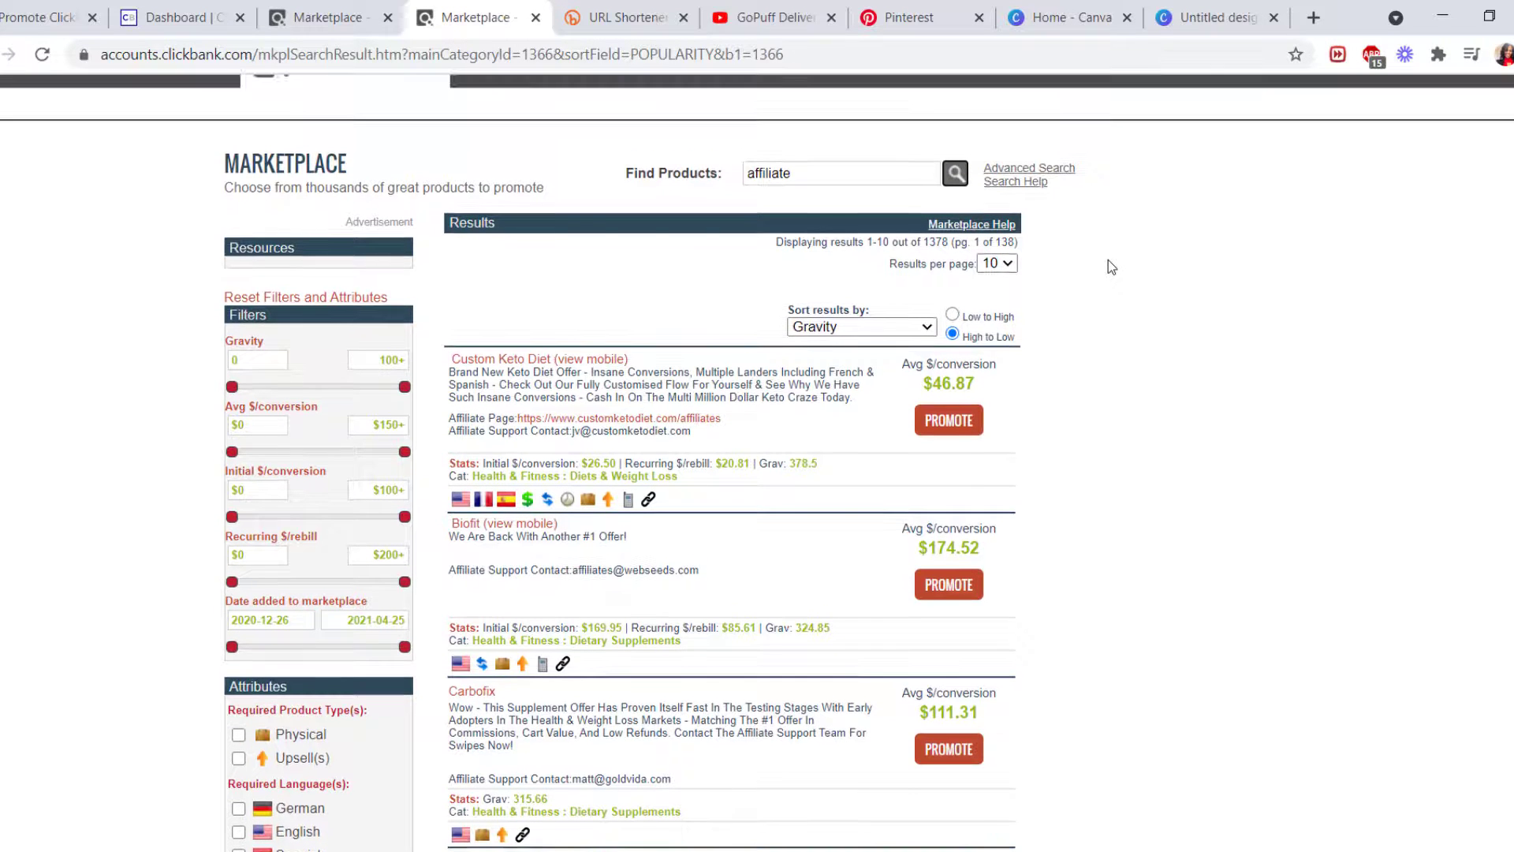
click(613, 18)
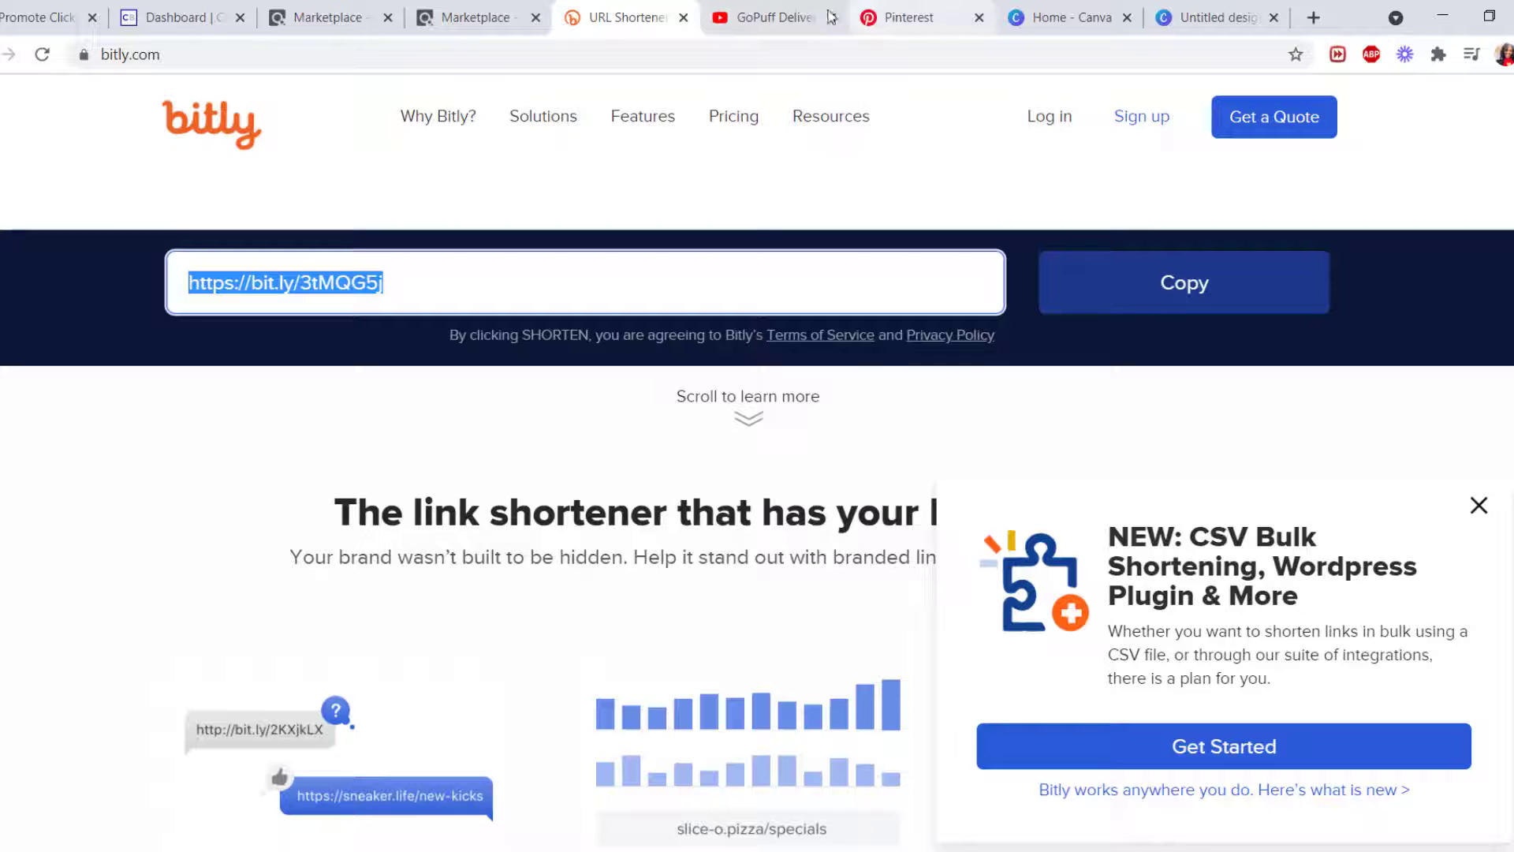
click(755, 11)
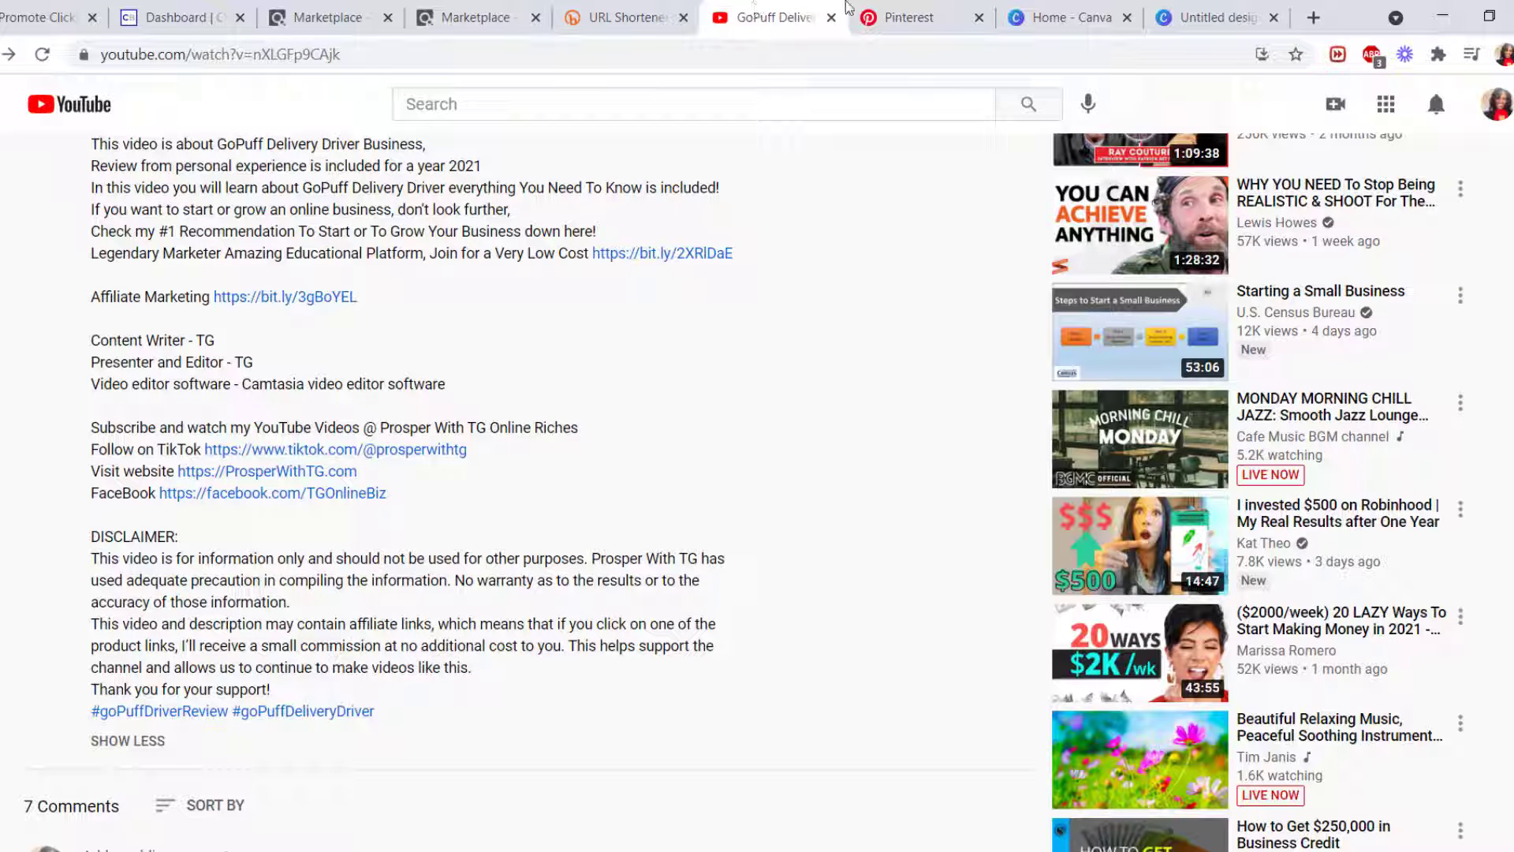
click(909, 23)
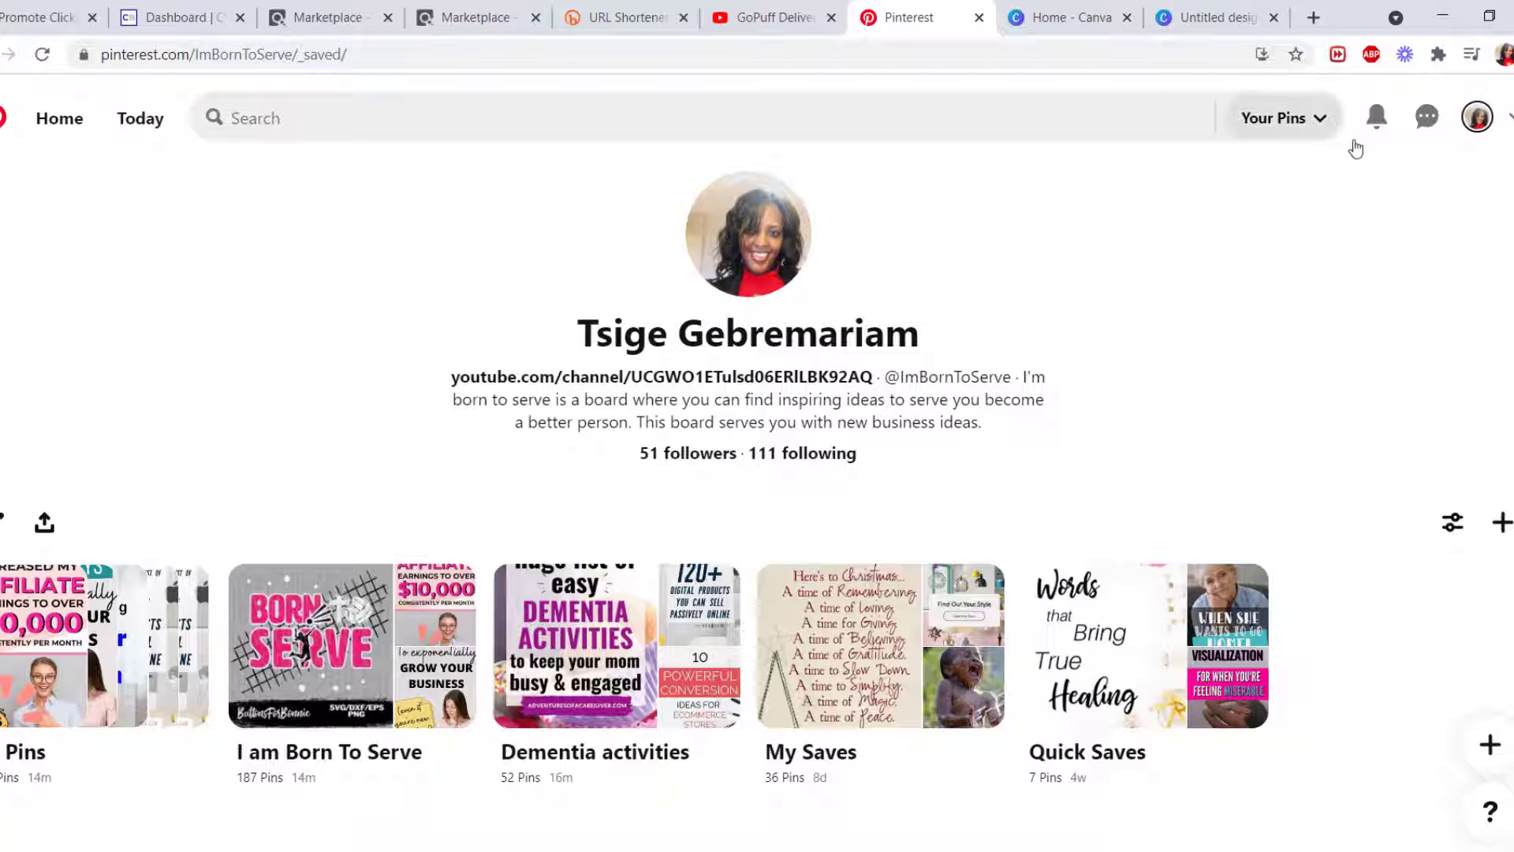
click(1510, 119)
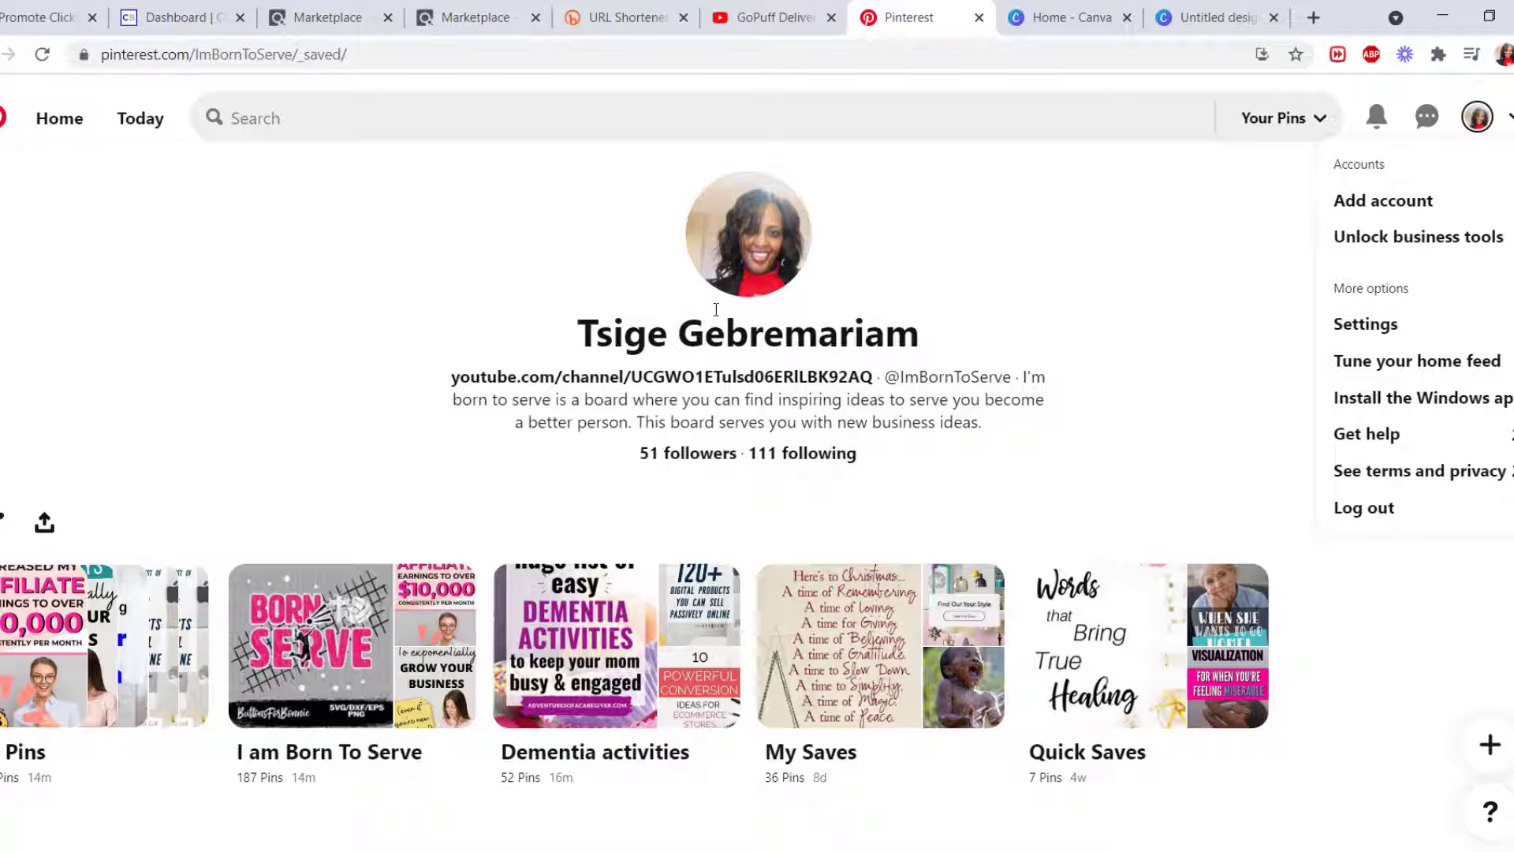
click(1075, 22)
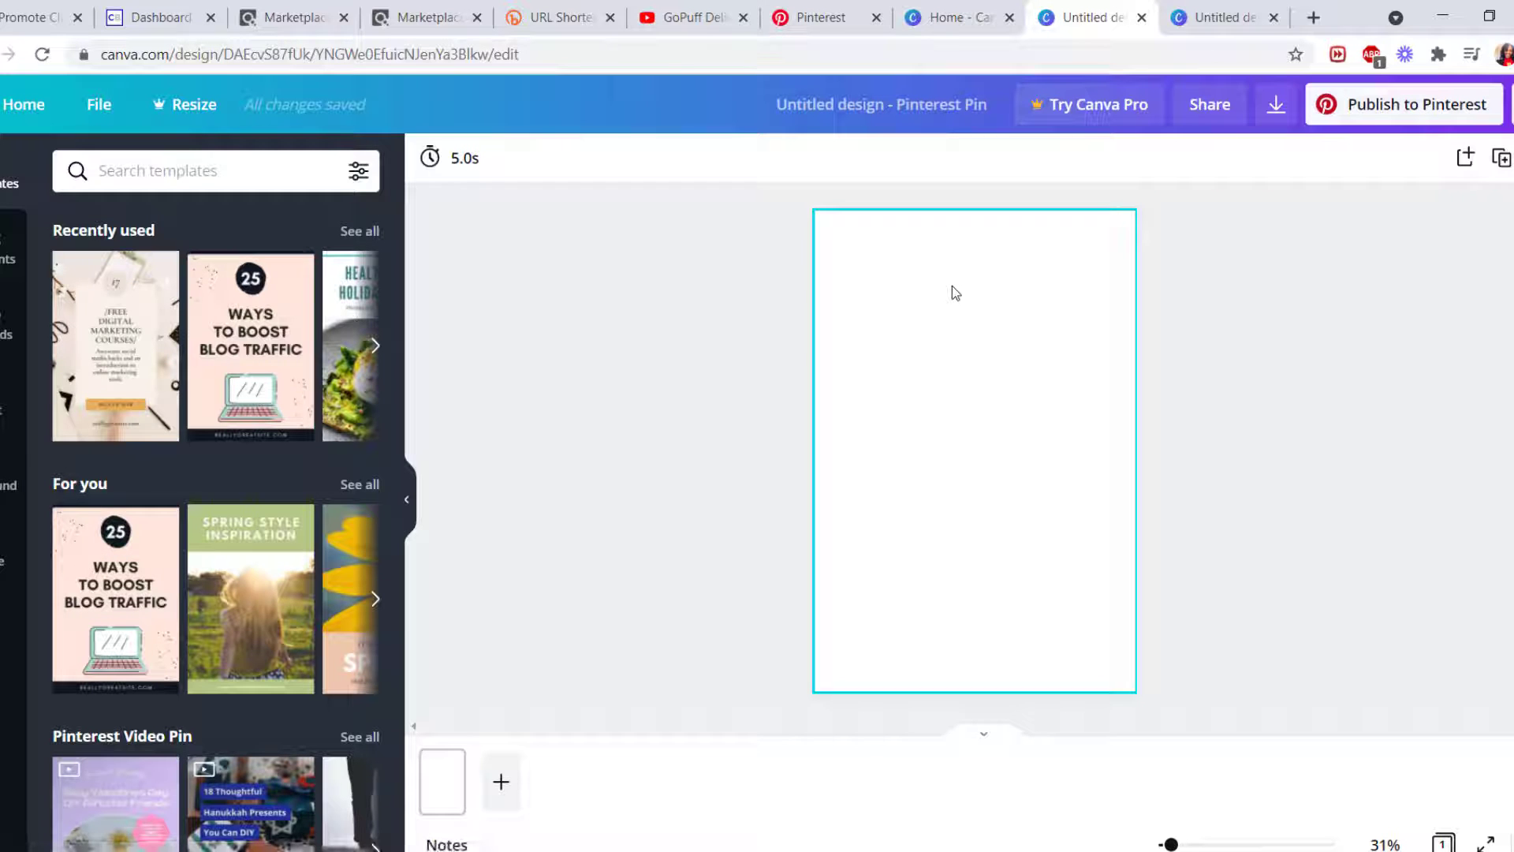
Open the blank Pinterest Pin design and try the digital marketing courses template, selecting its elements.
click(946, 17)
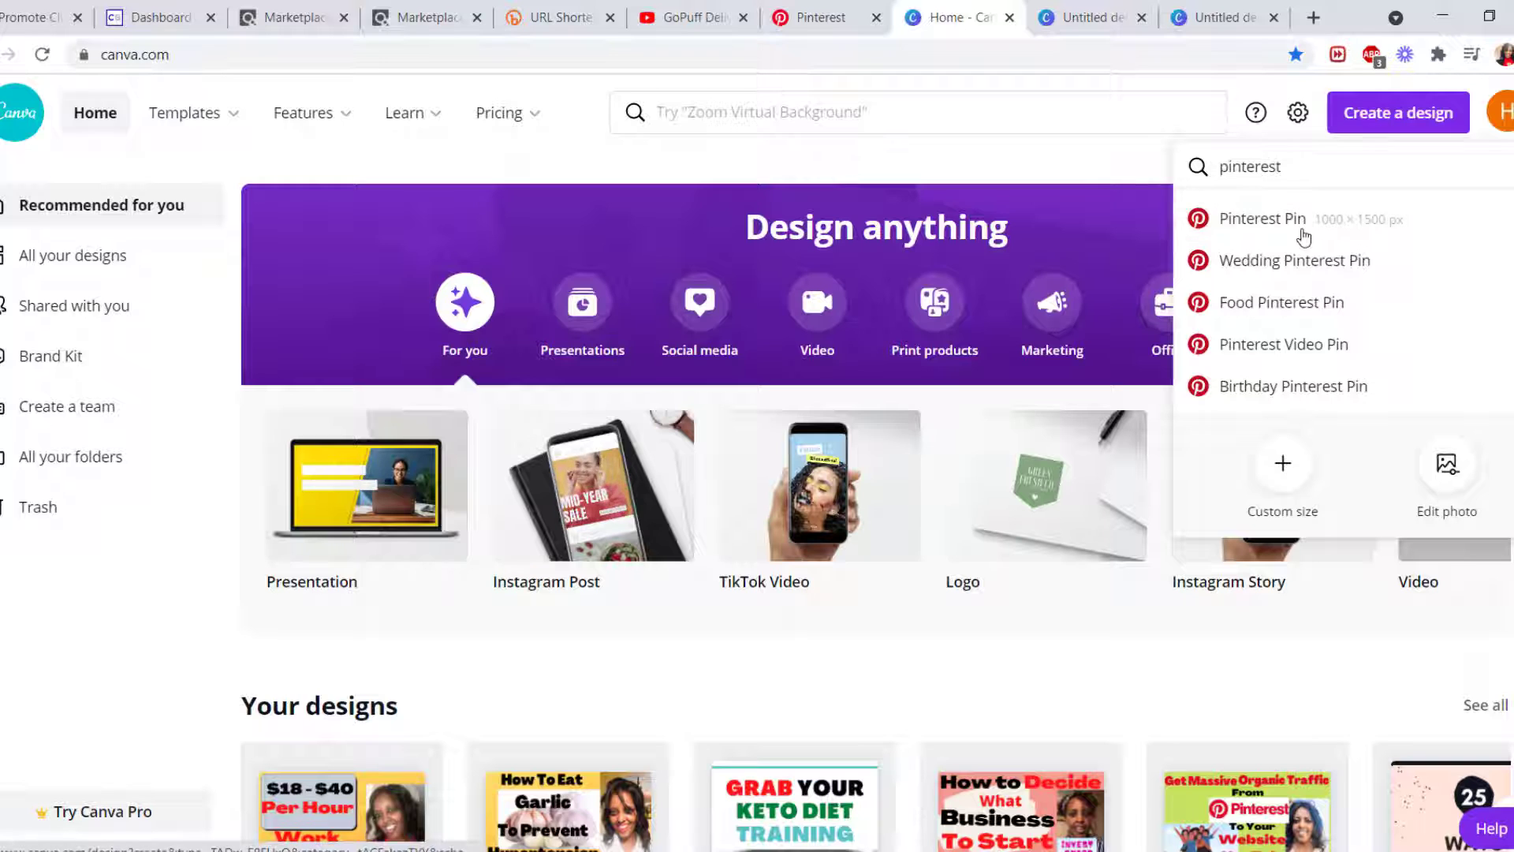
click(1078, 27)
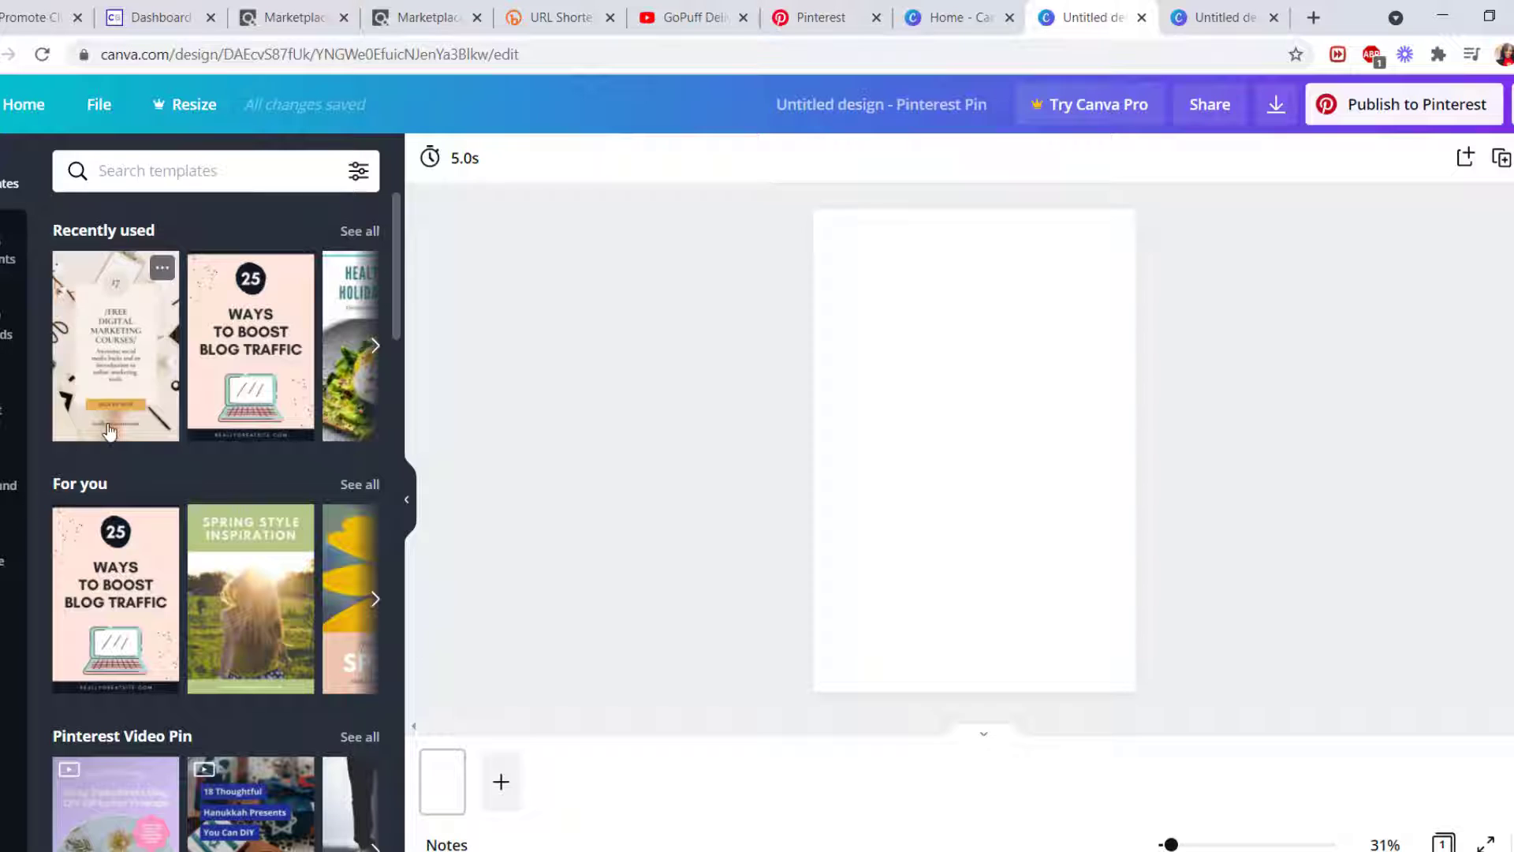
click(120, 384)
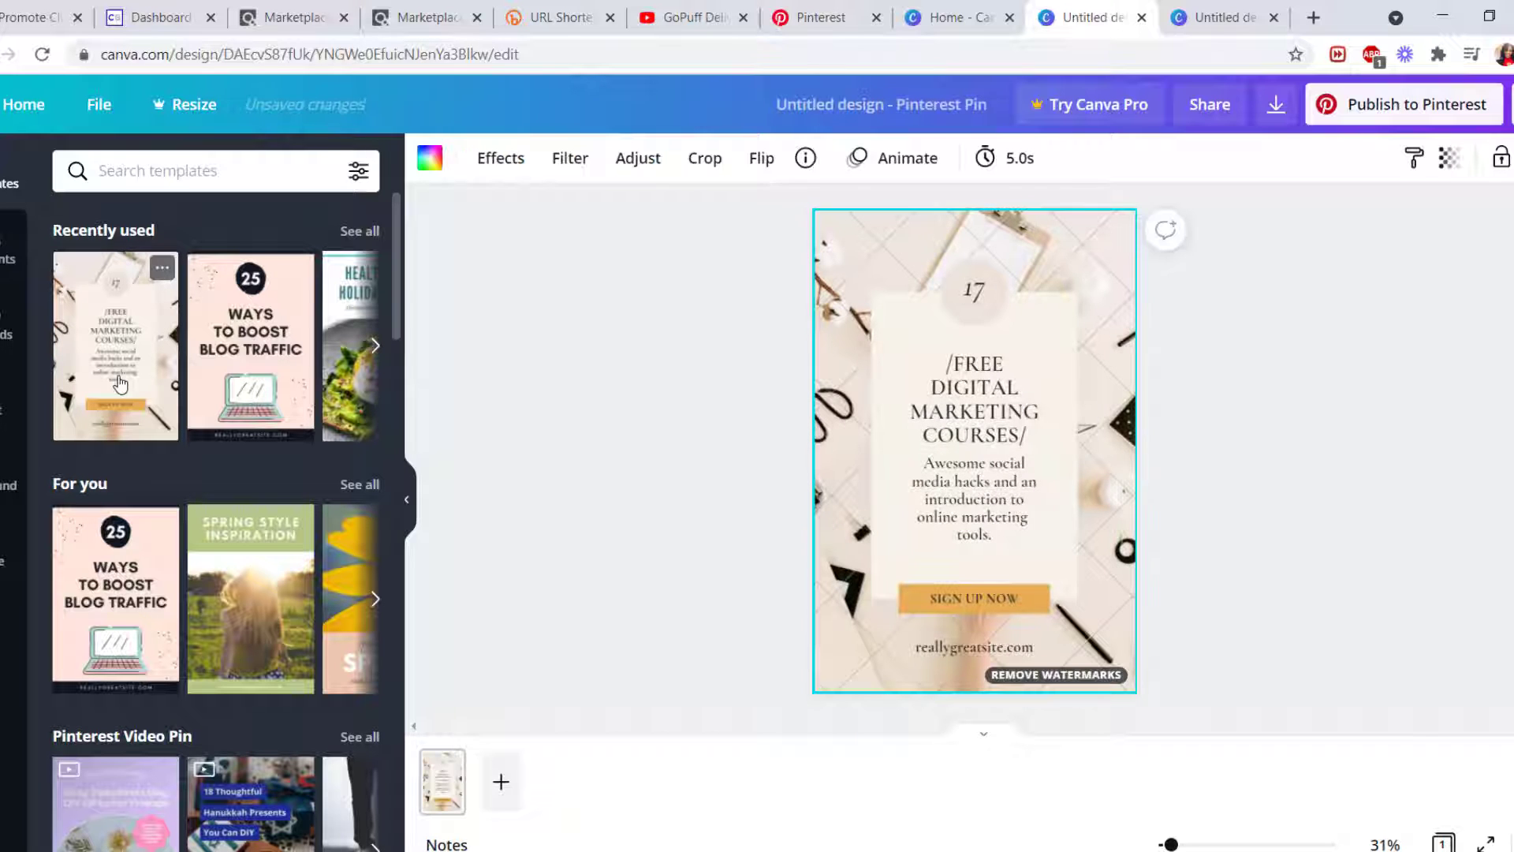
click(974, 290)
click(974, 394)
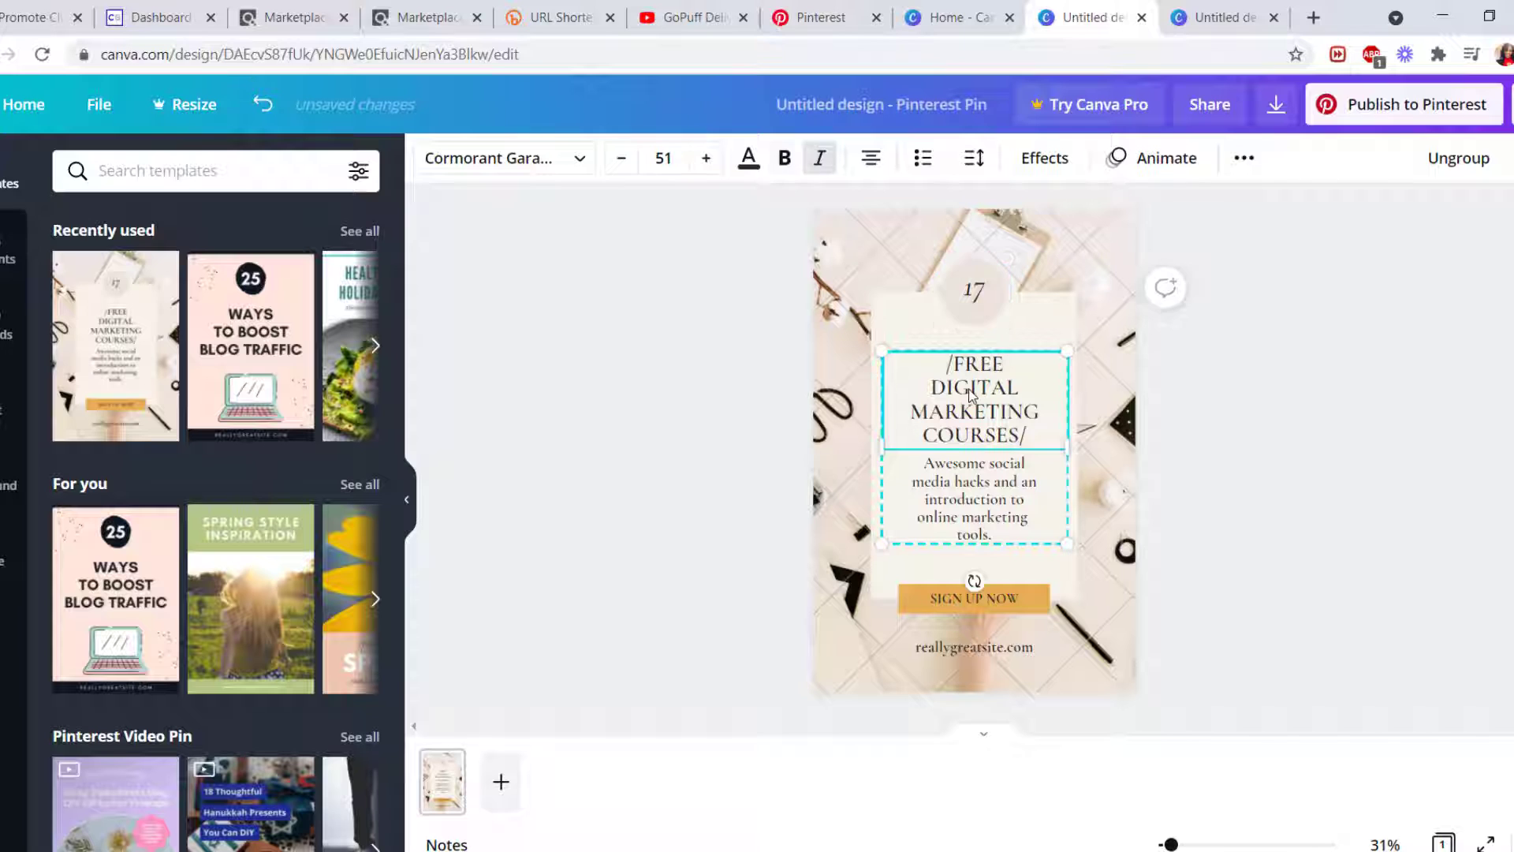
click(969, 532)
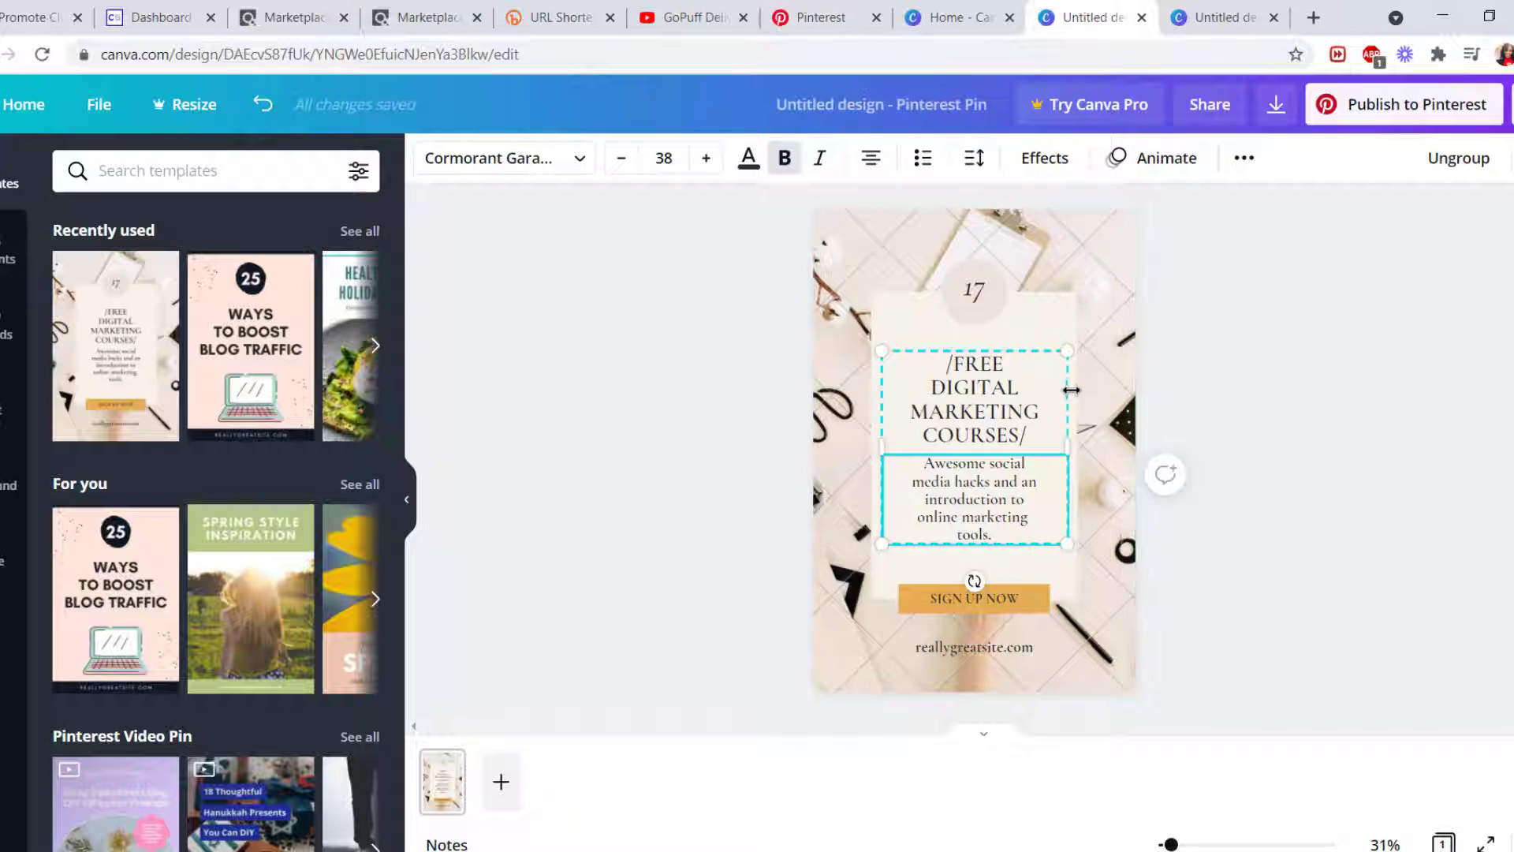
Apply the Easy Valentine's Day DIY Gifts for Friends template, select its title, and return to Pinterest.
click(116, 591)
scroll(103, 552, down, 4)
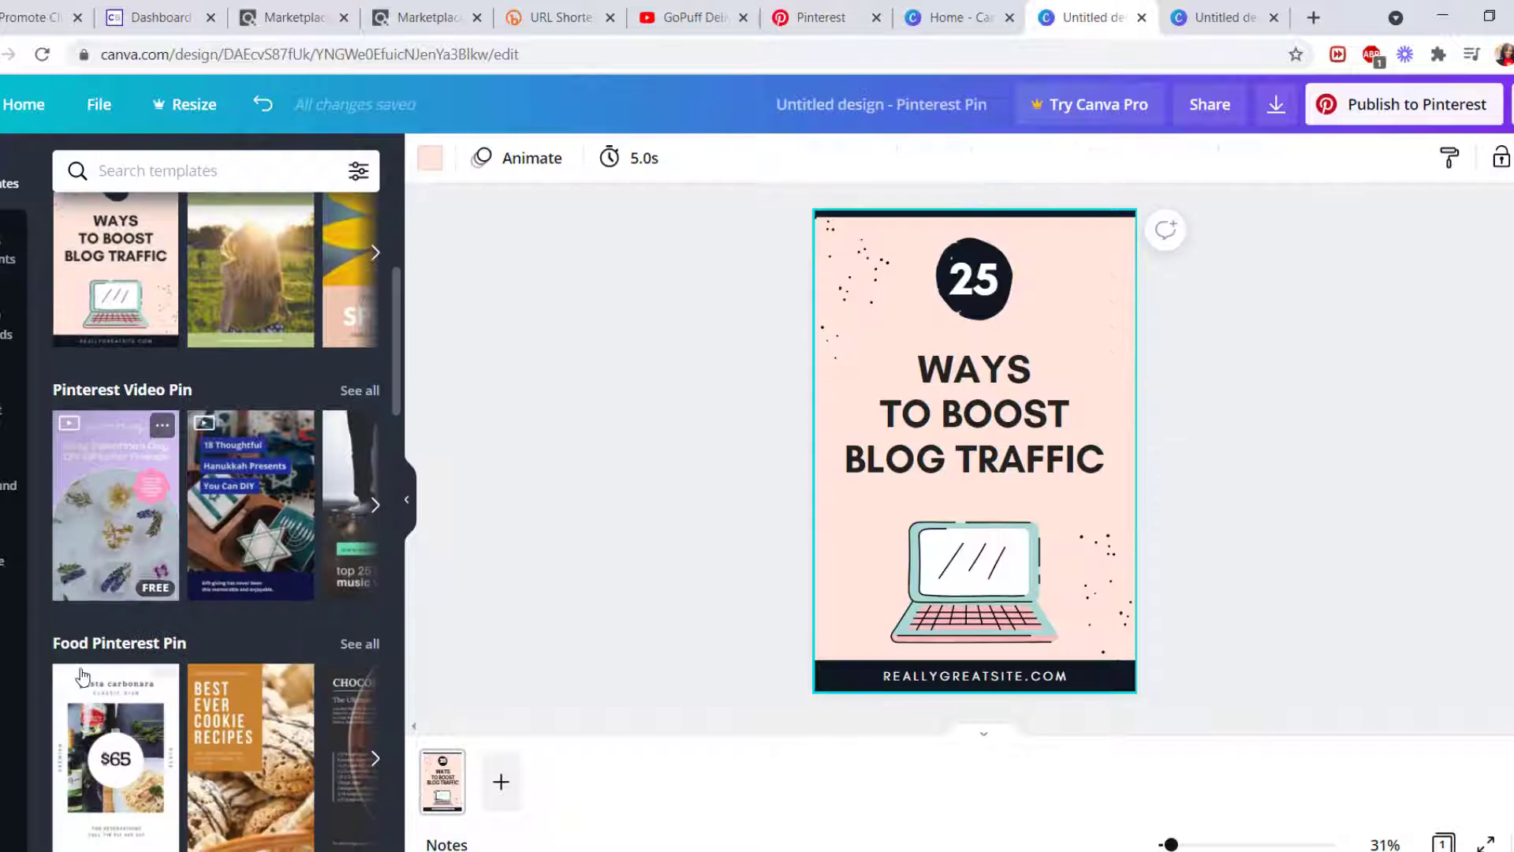
click(107, 497)
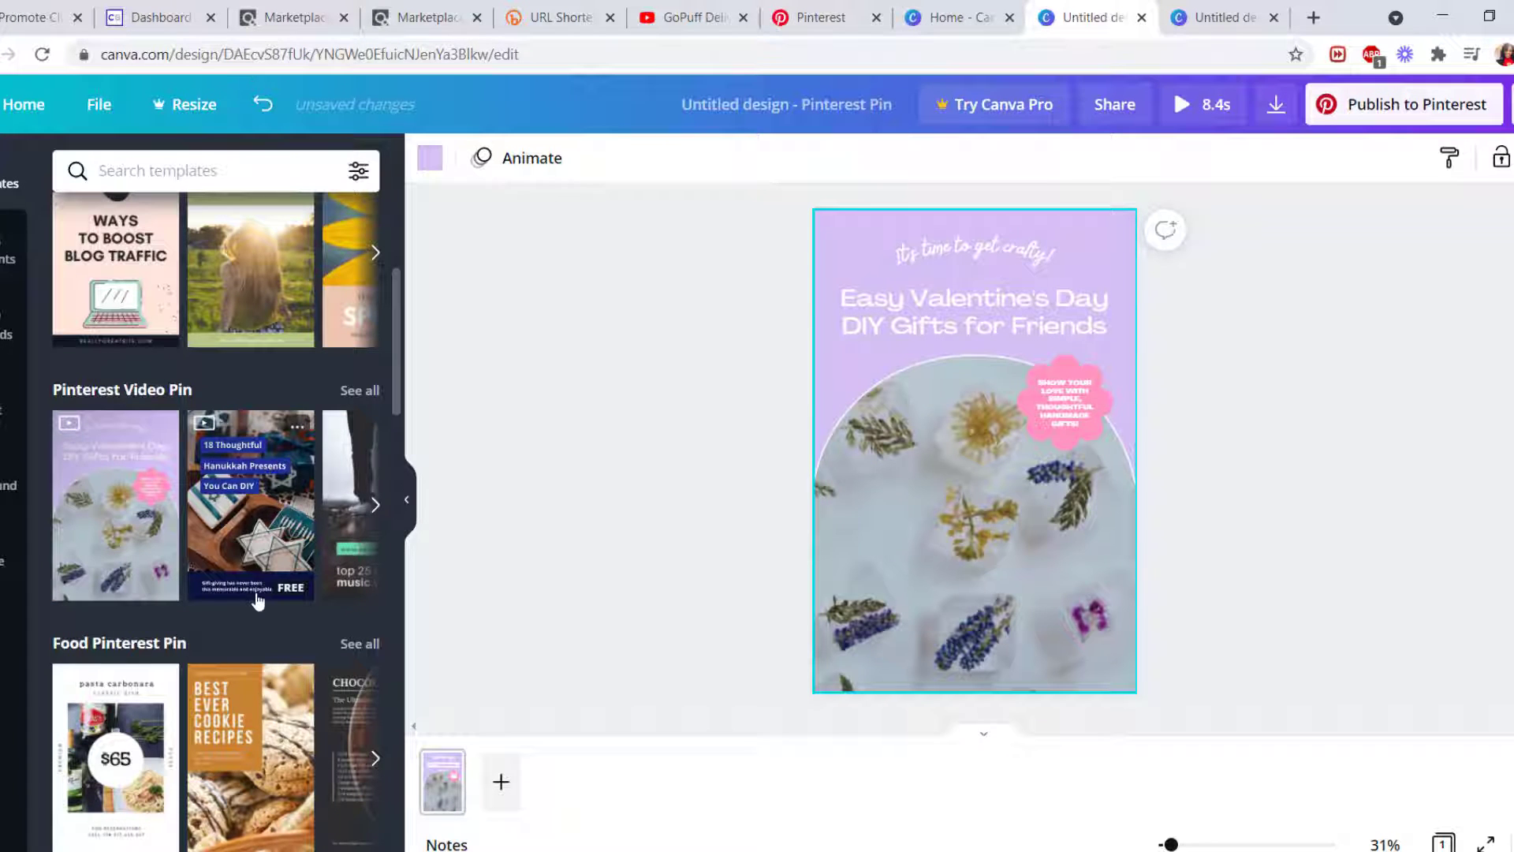
click(980, 315)
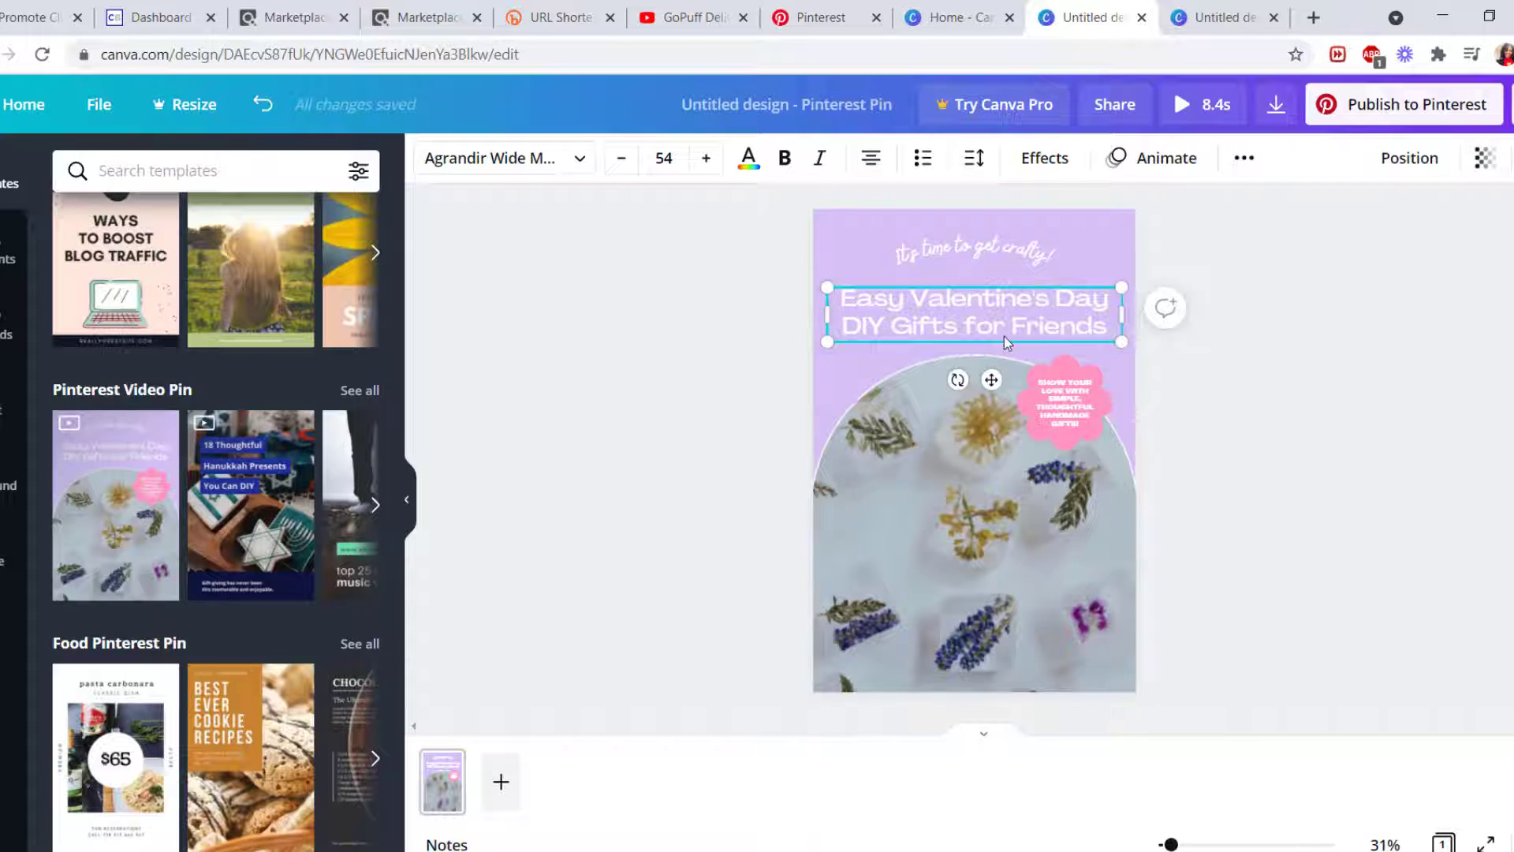
click(834, 8)
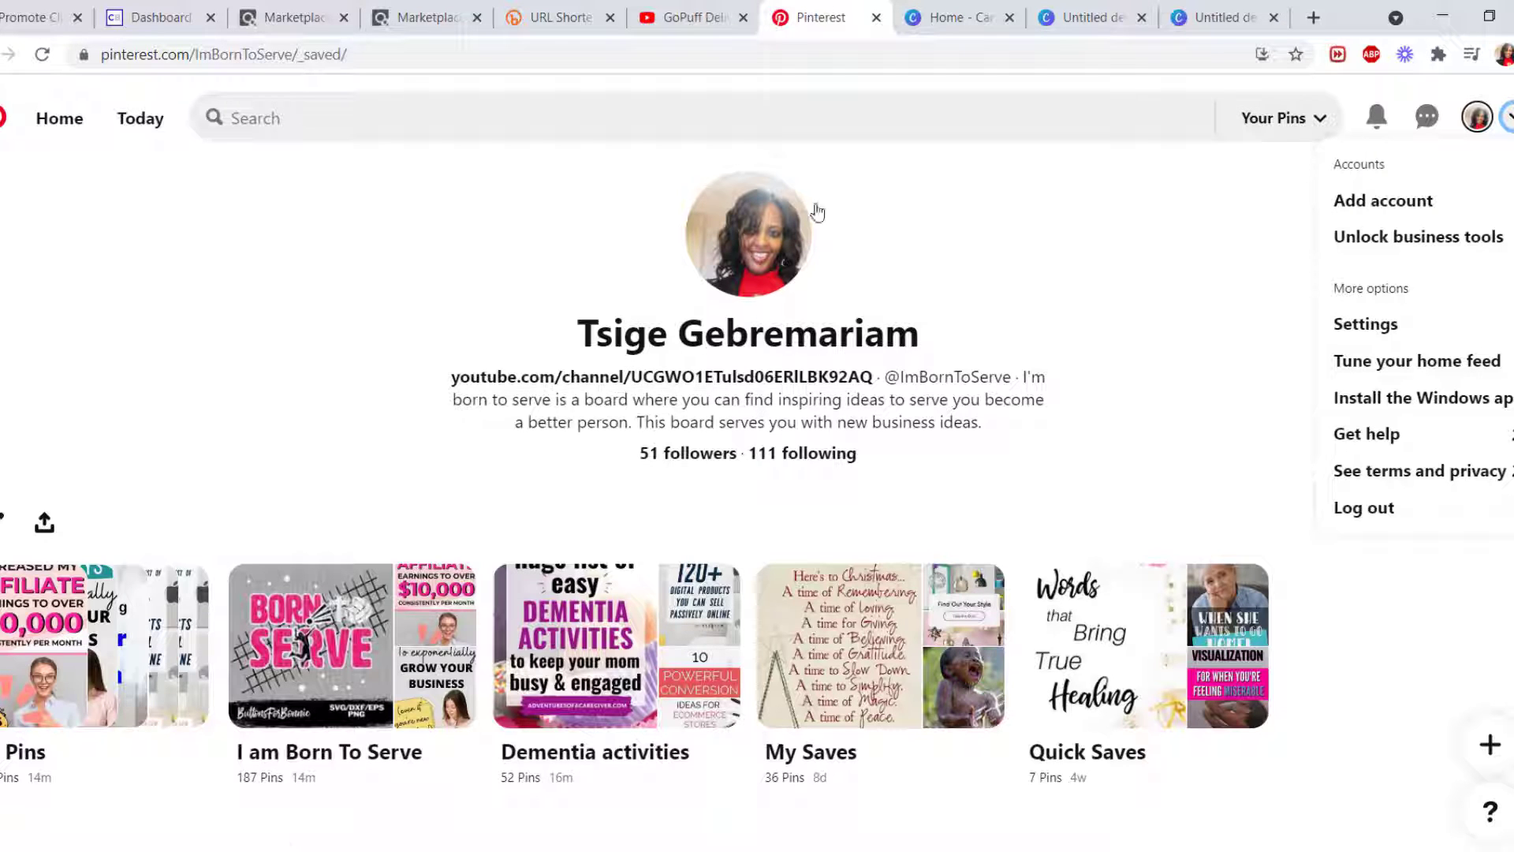
Go to the All Pins board and start a new pin with Create Pin.
click(7, 759)
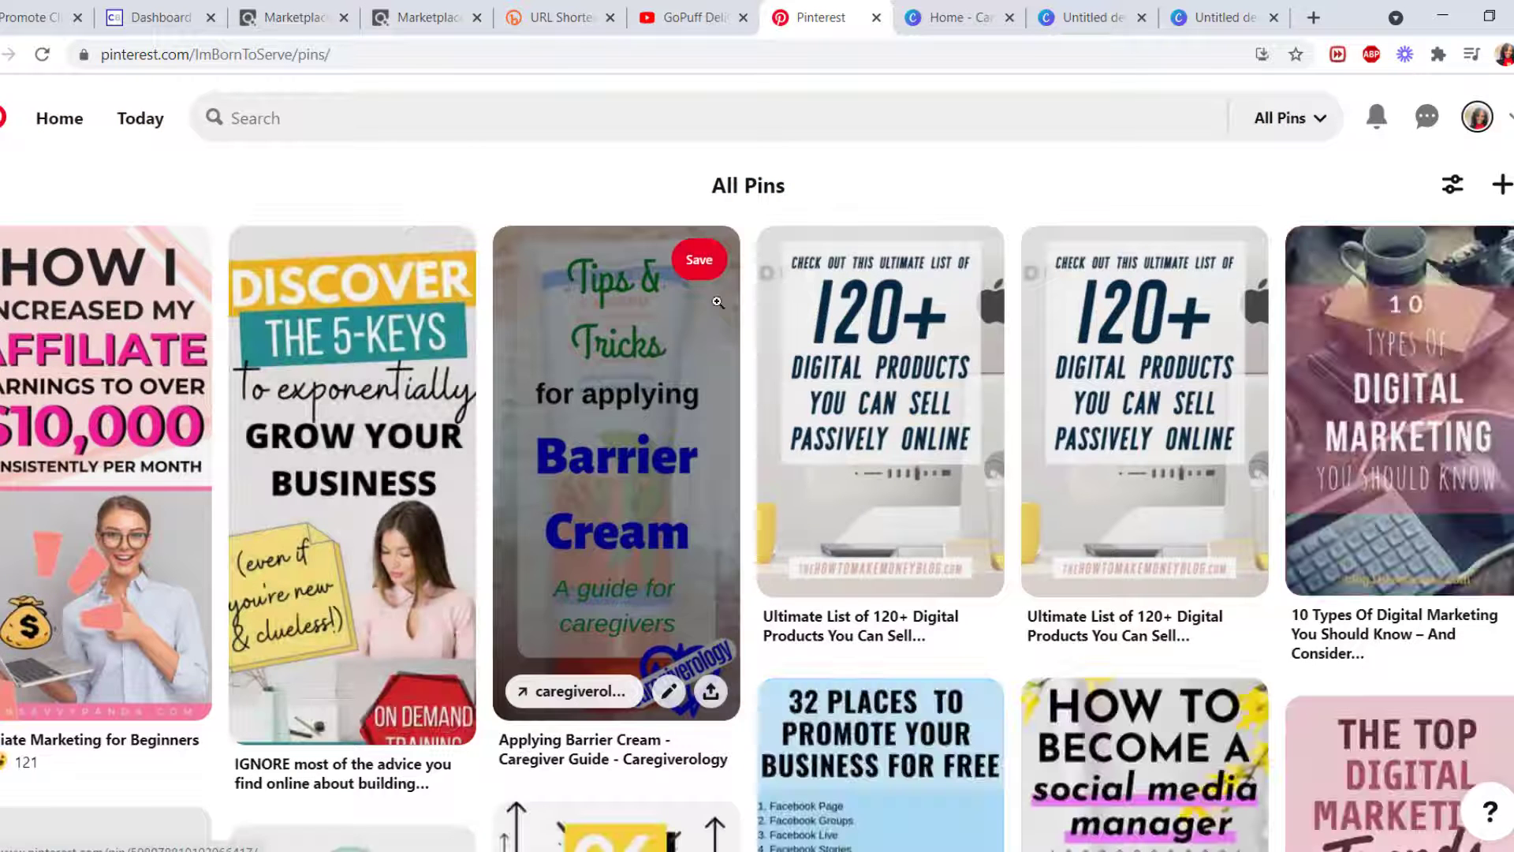
click(1503, 190)
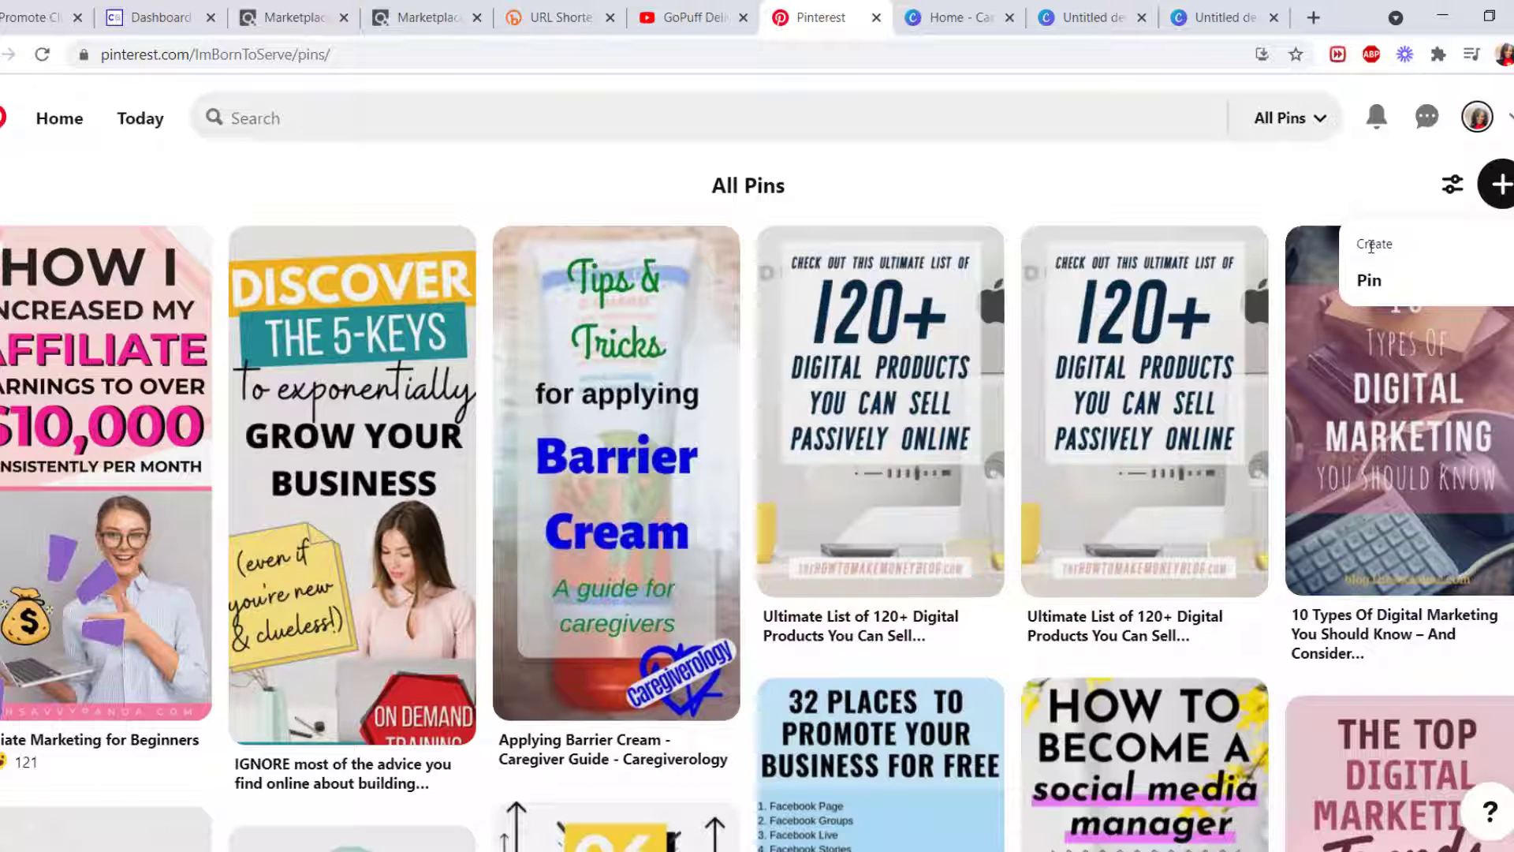
click(1369, 282)
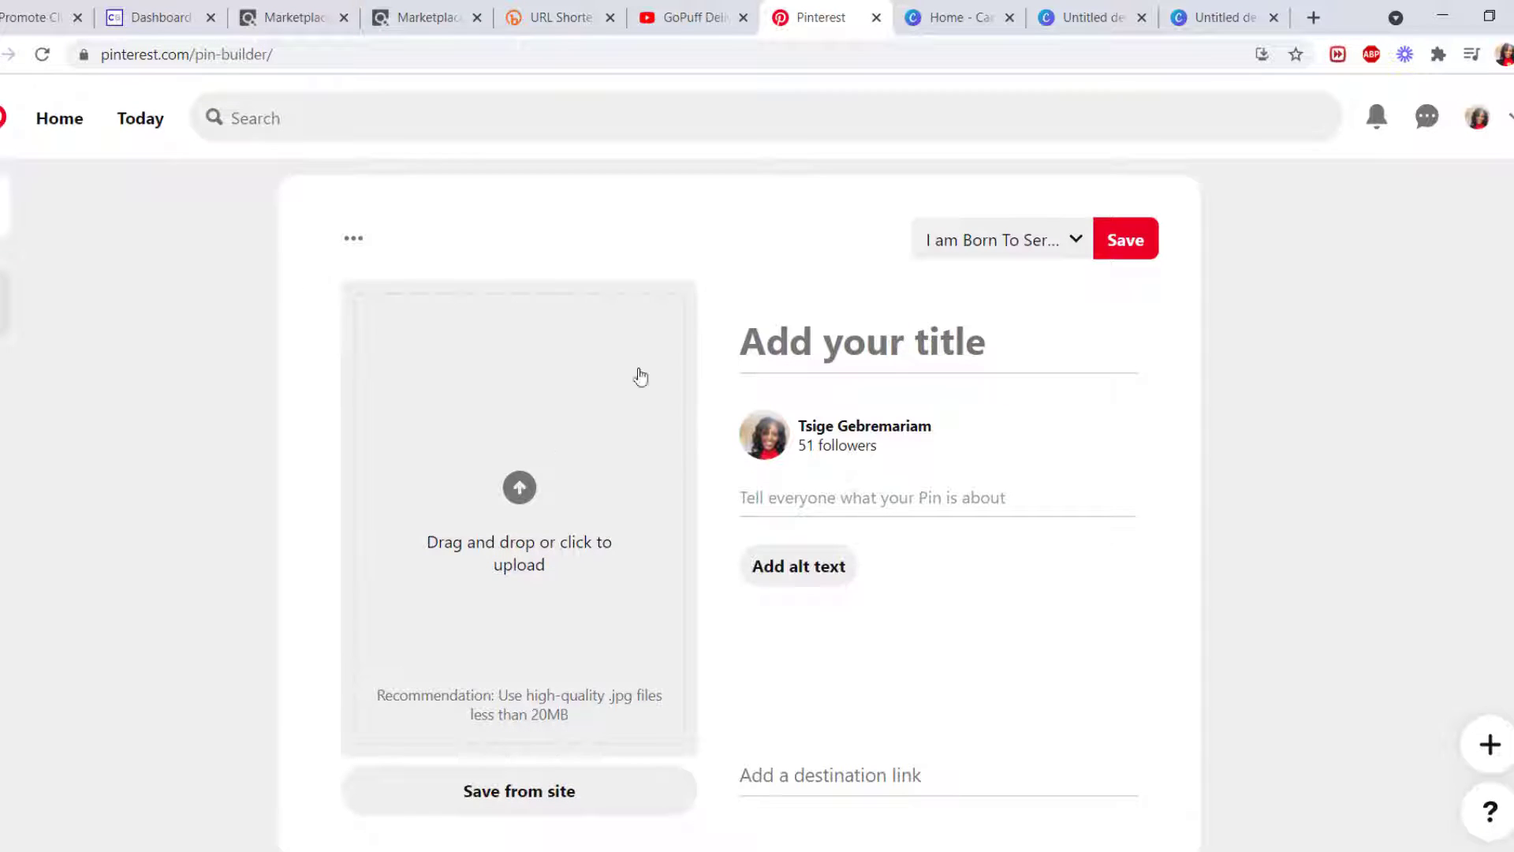
Visit the pin's title, description and destination link fields, briefly checking ClickBank's Marketplace page.
scroll(628, 464, down, 1)
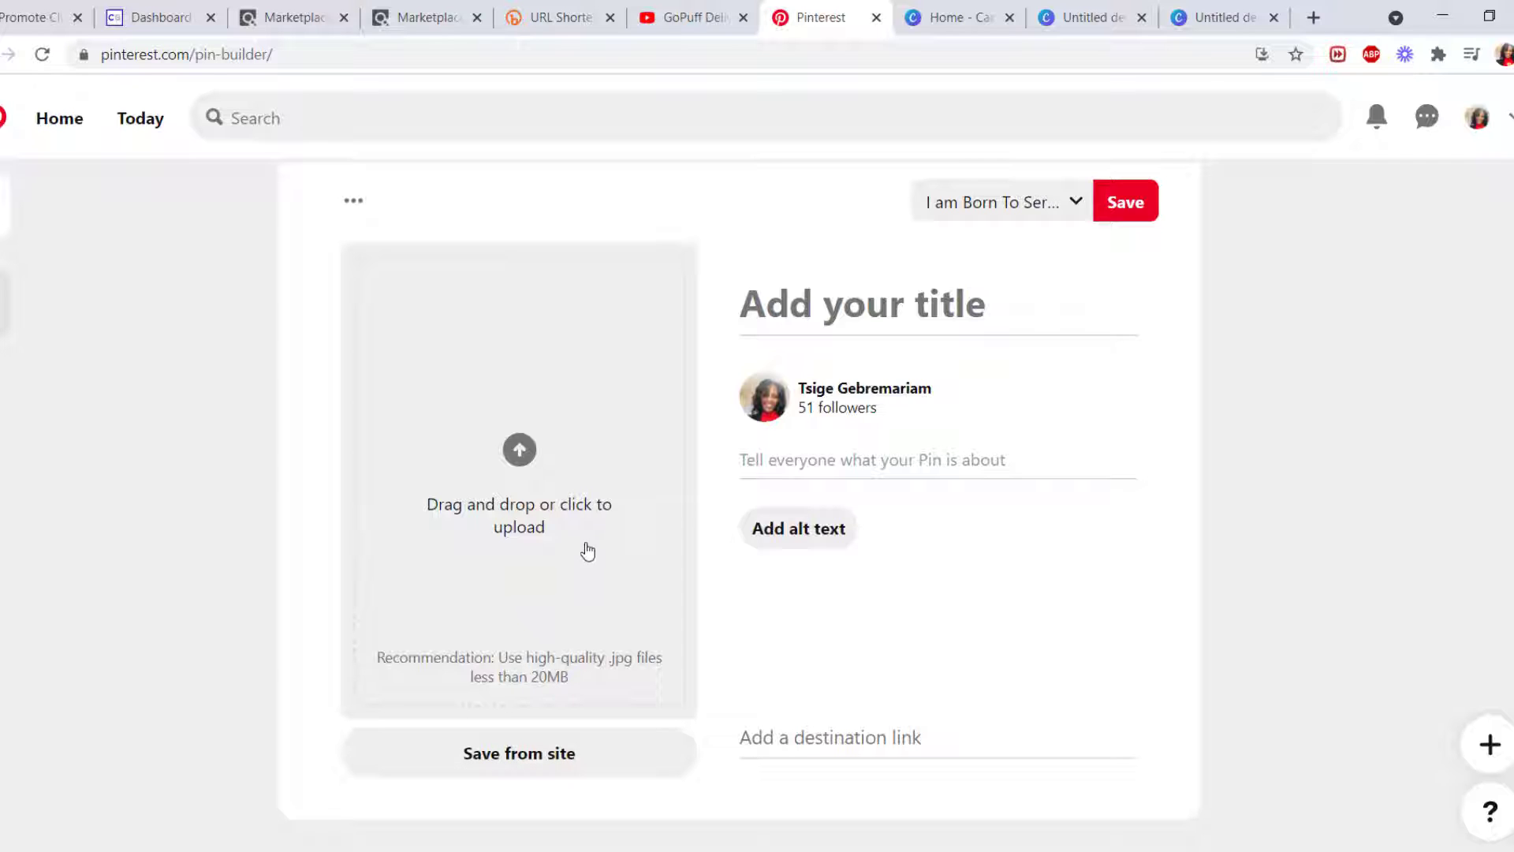
click(791, 303)
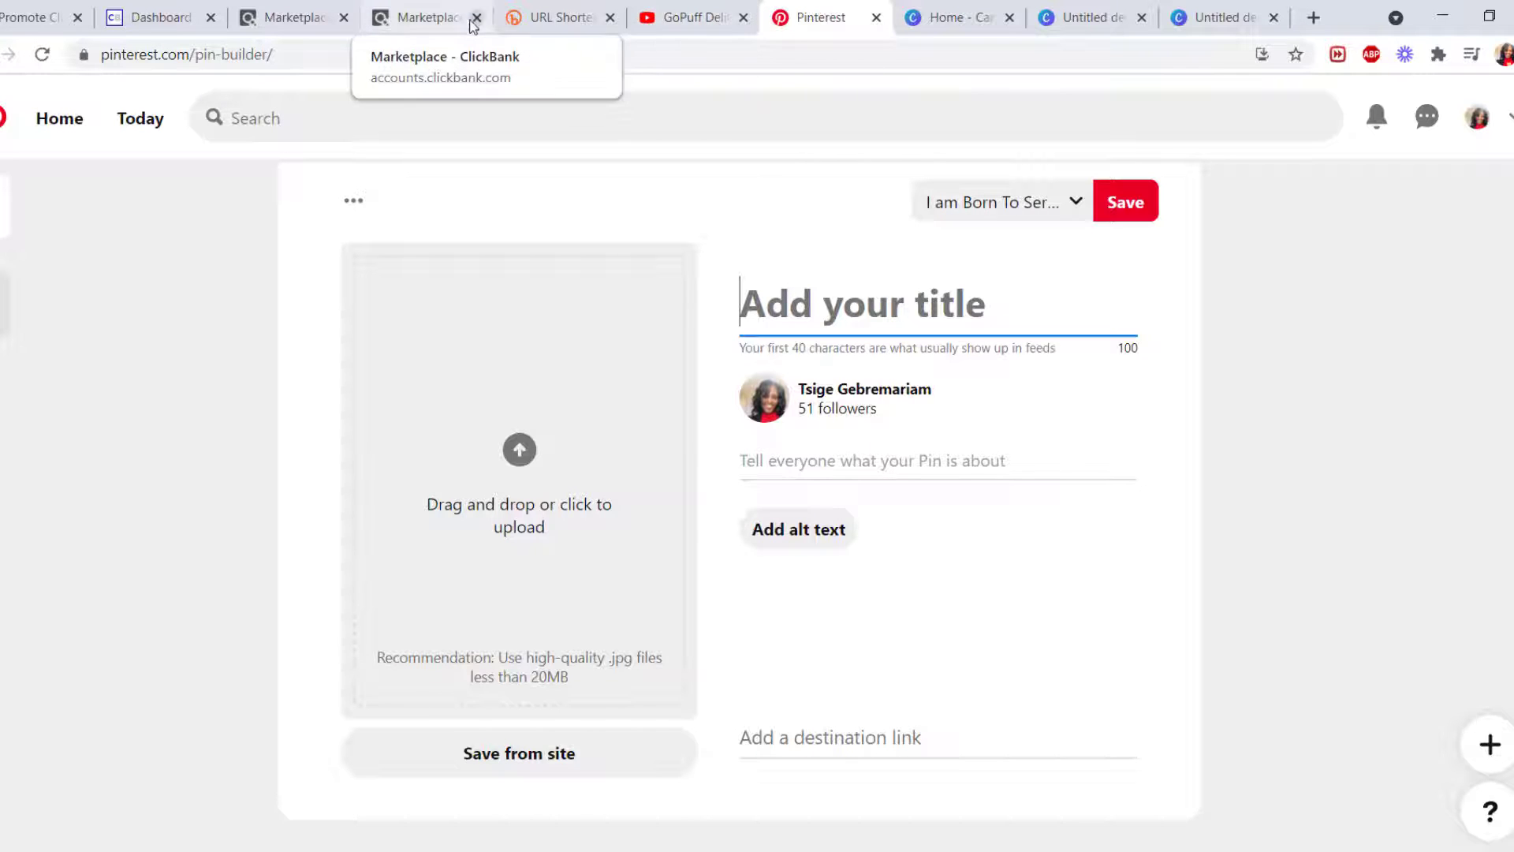
click(434, 15)
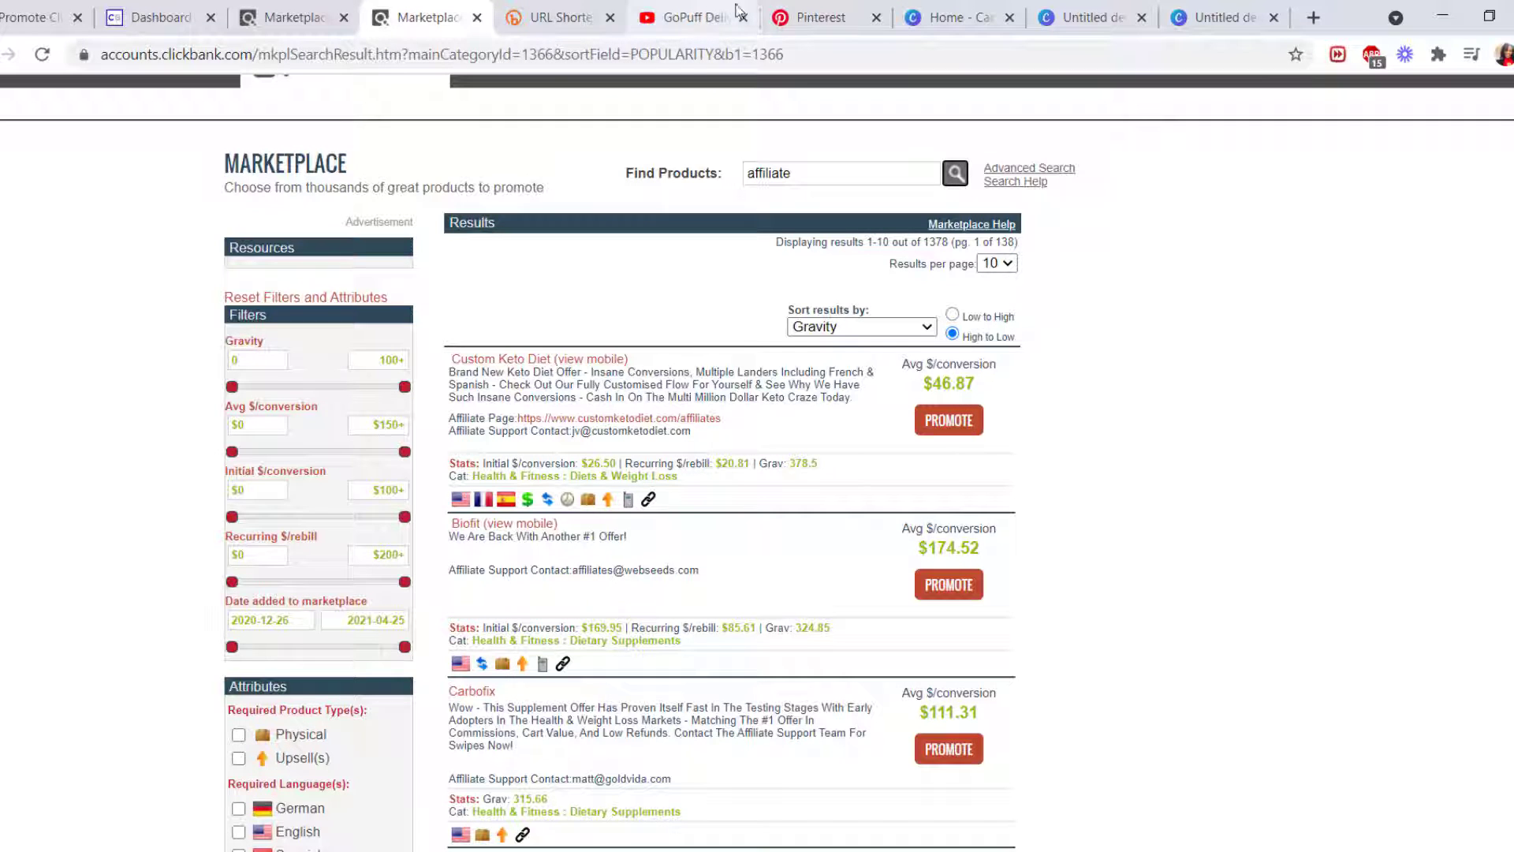
click(824, 16)
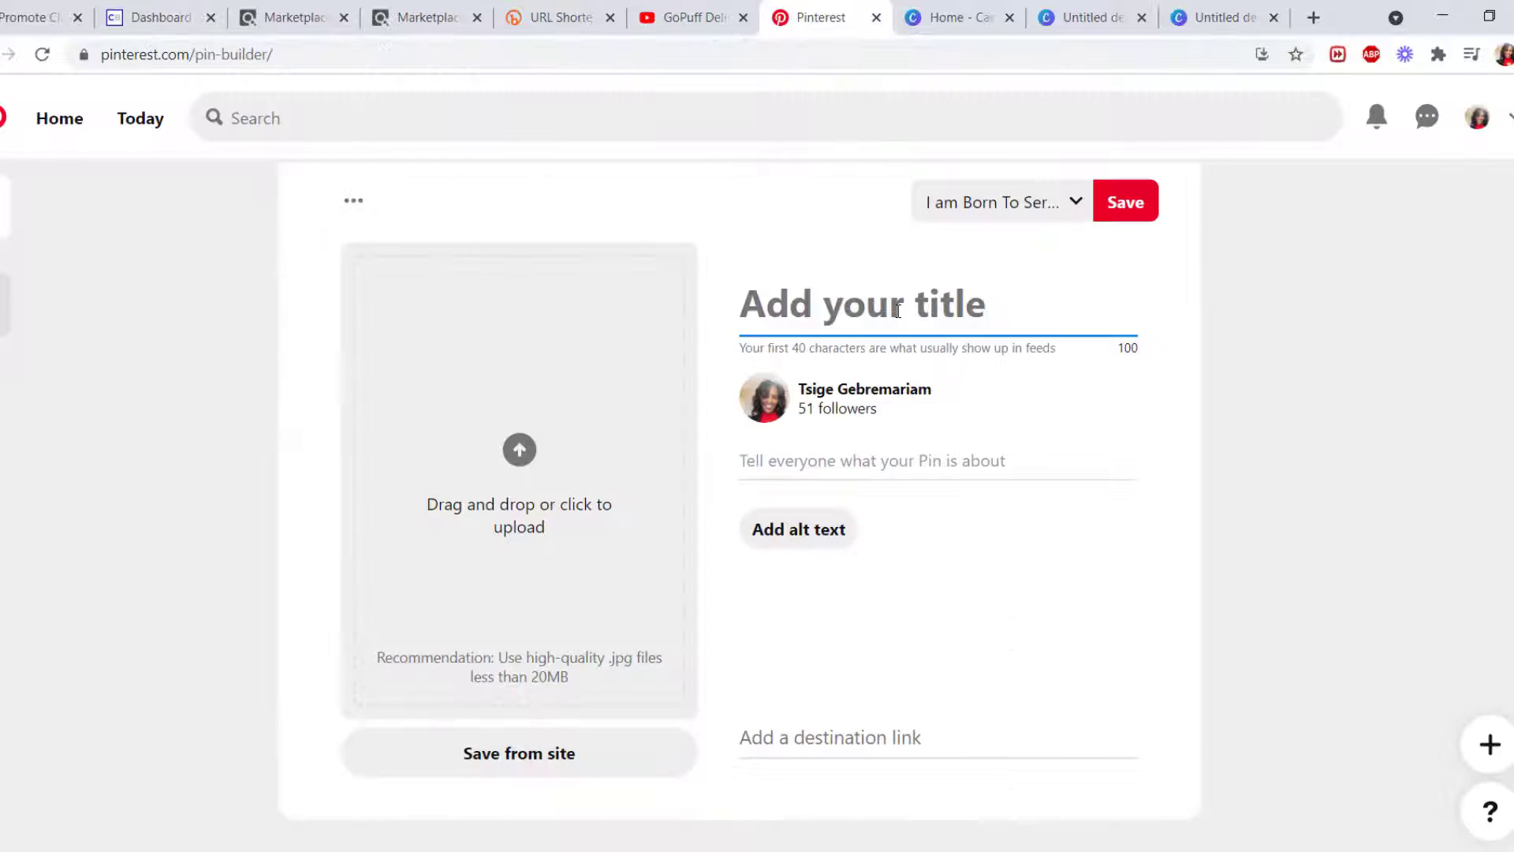
click(795, 461)
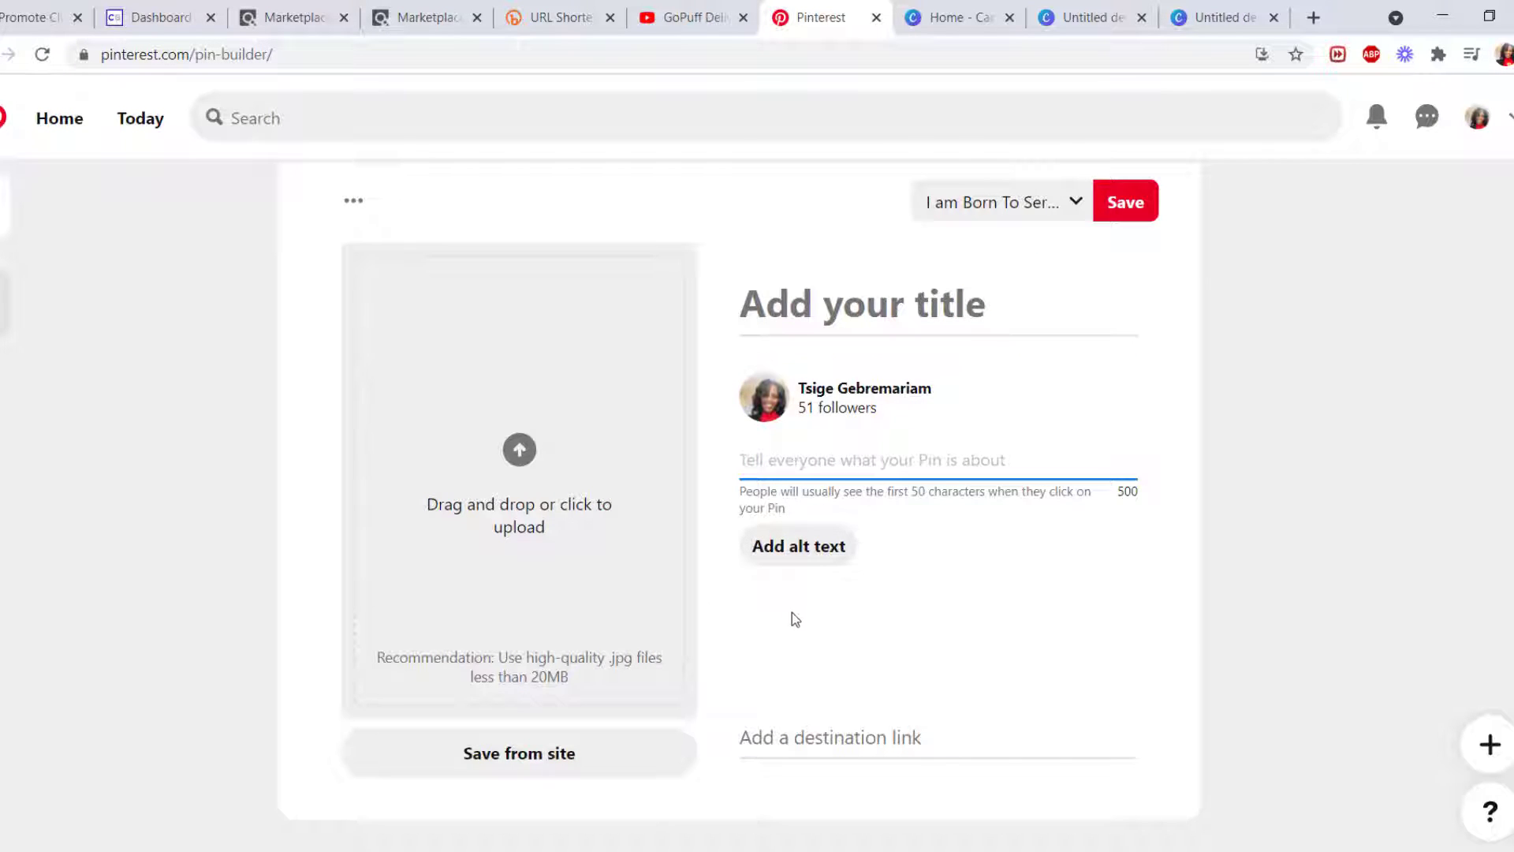
click(751, 730)
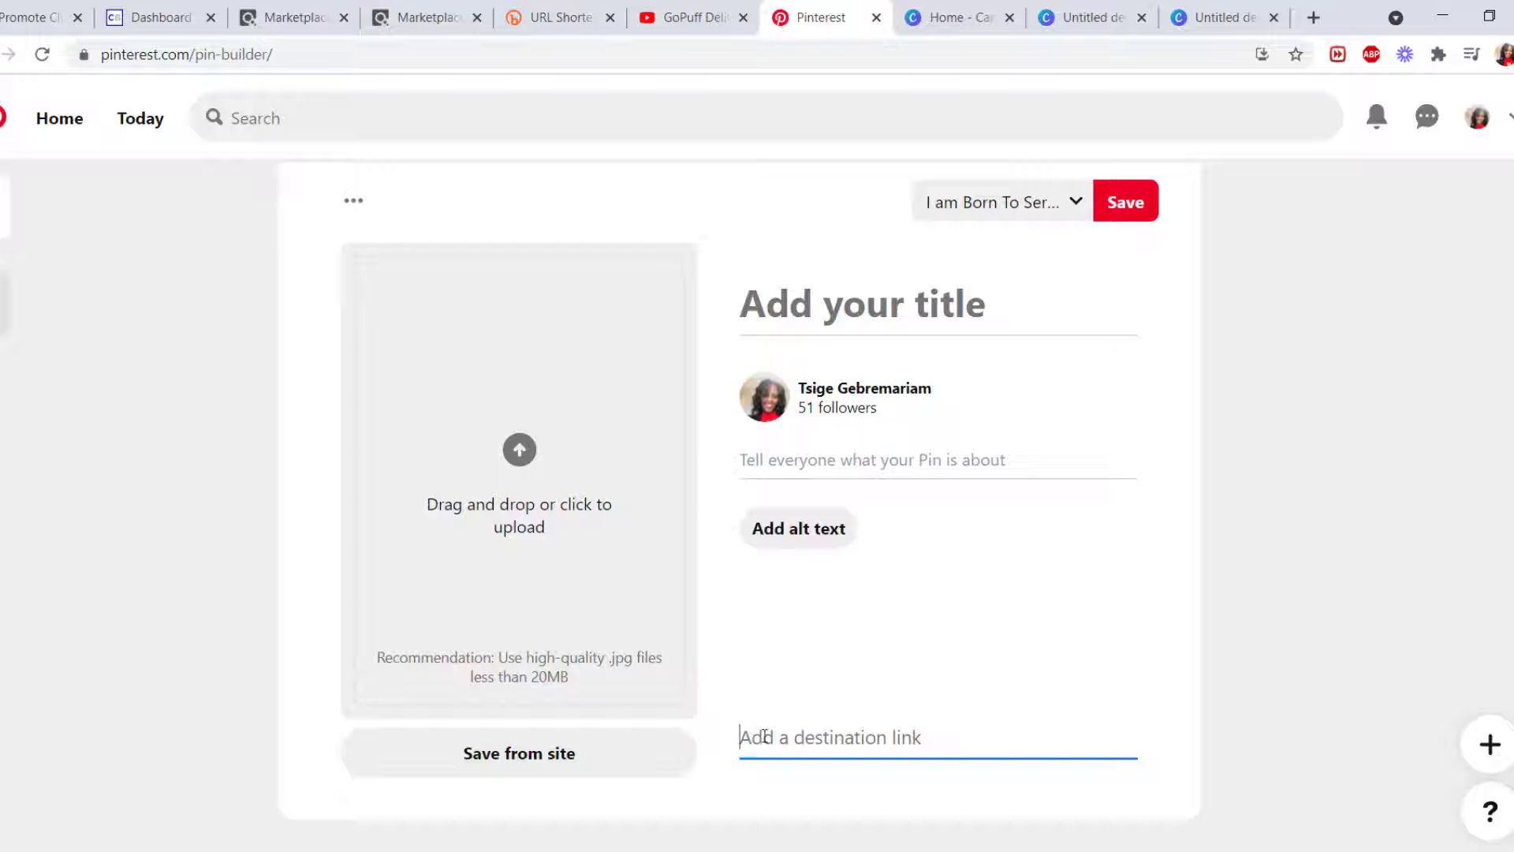
right_click(760, 737)
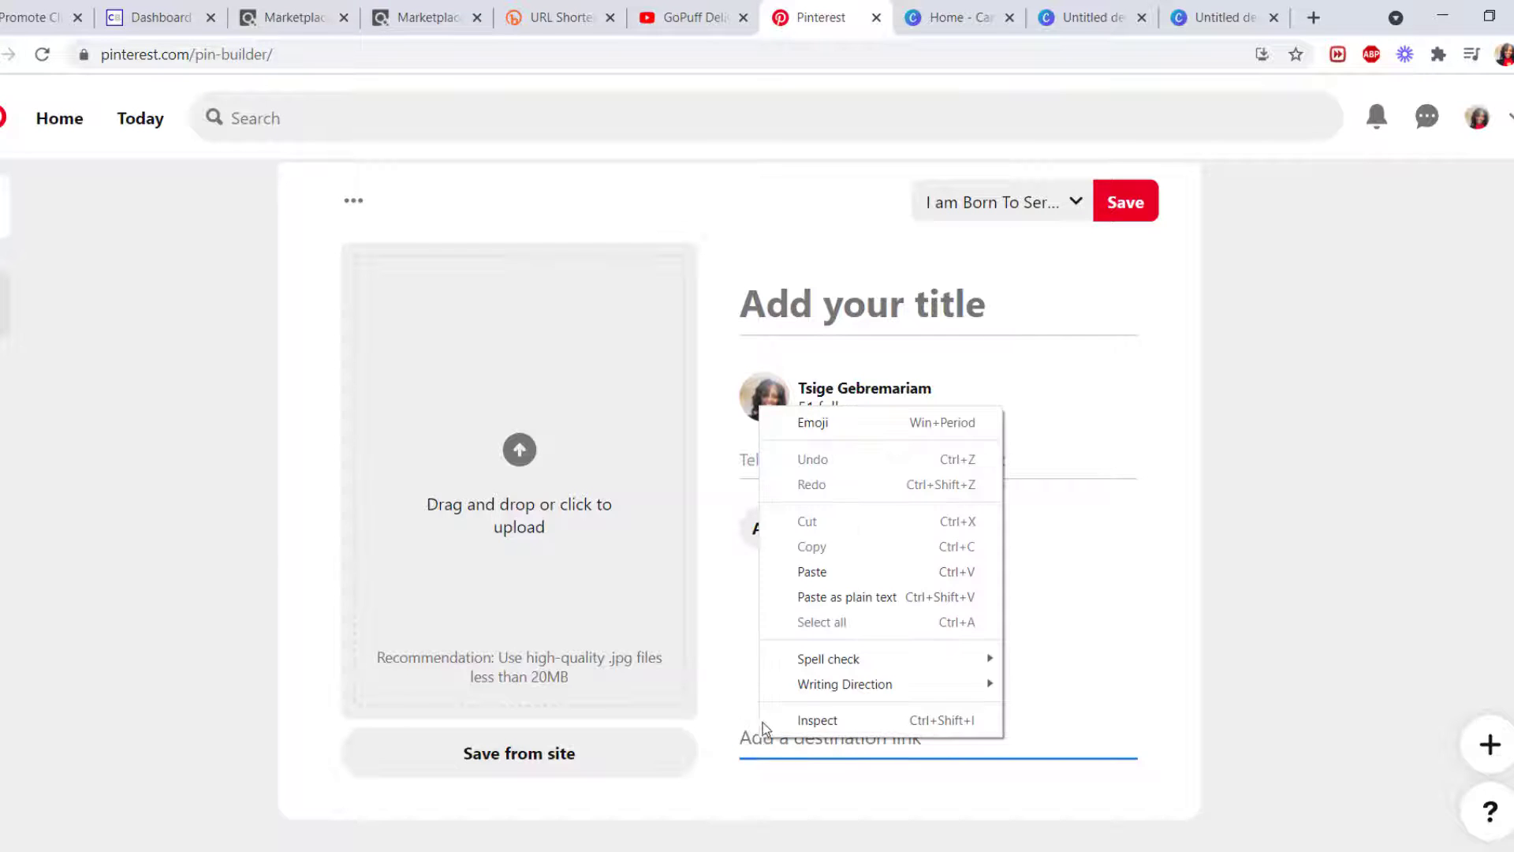
click(812, 572)
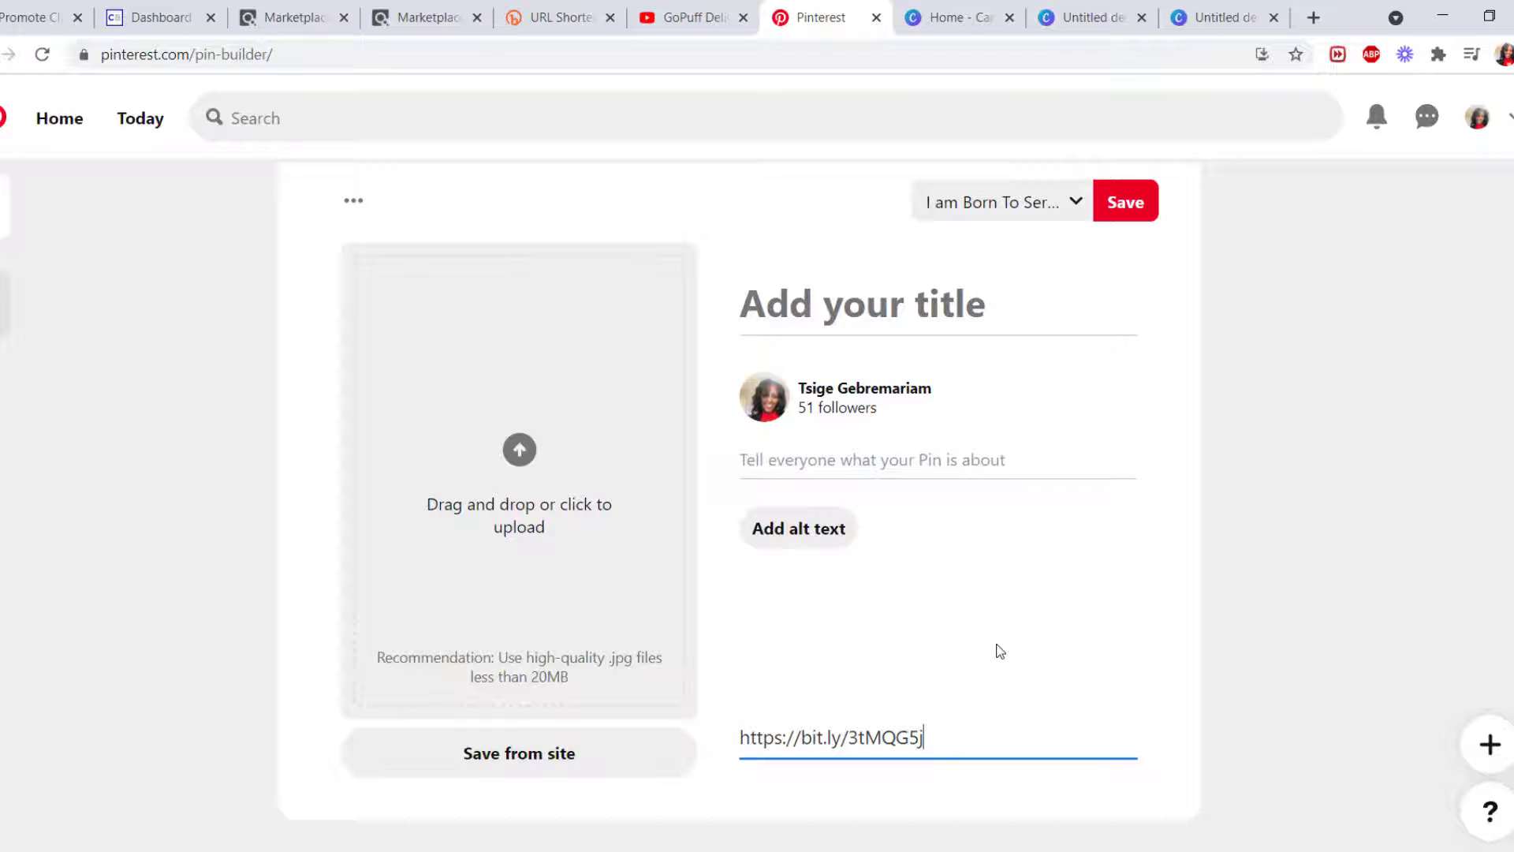
click(853, 452)
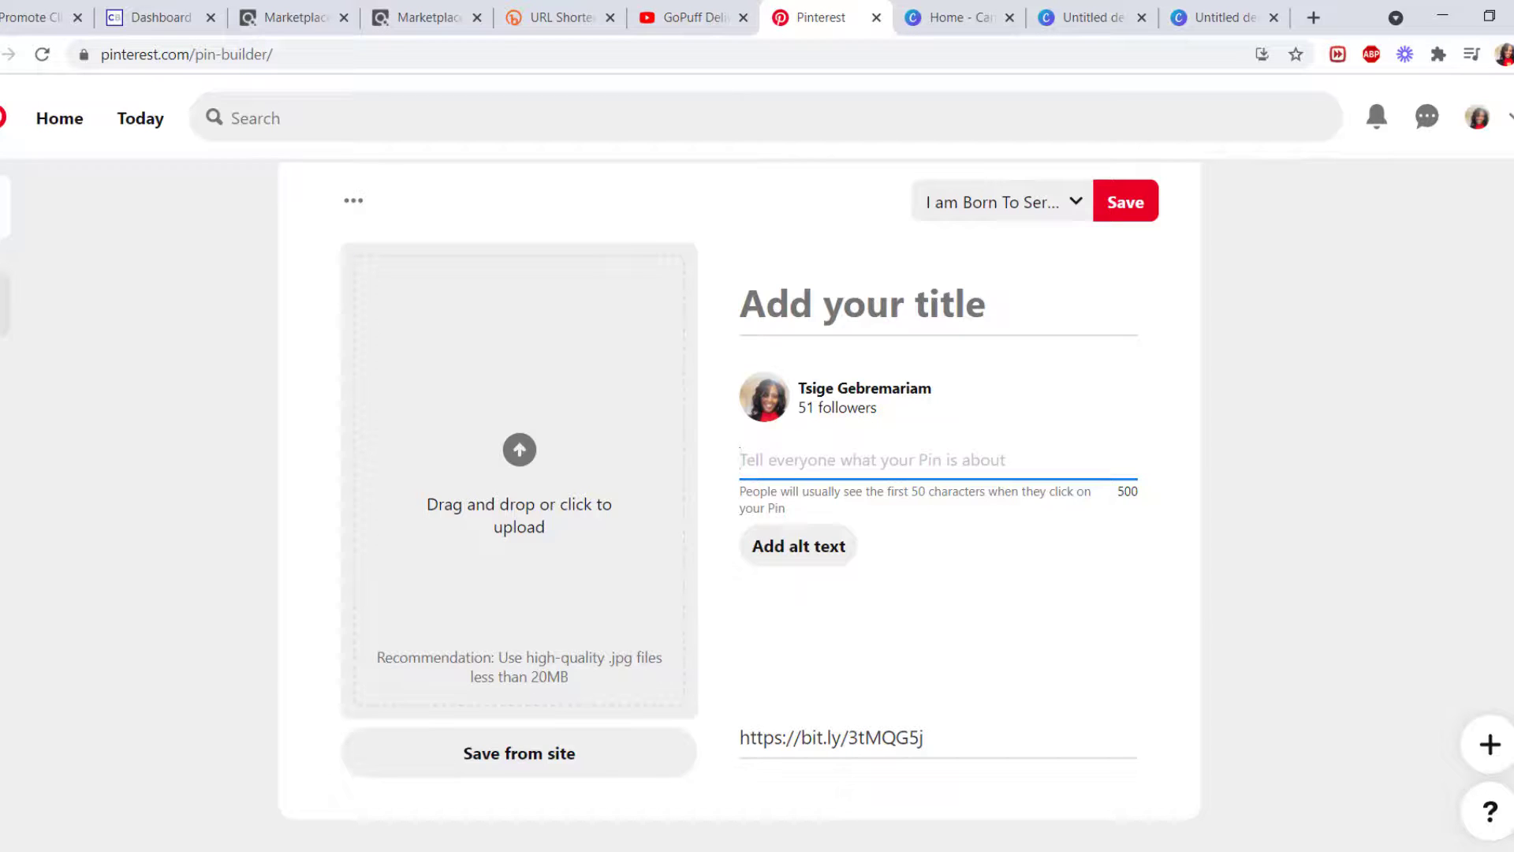
key(alt+Left)
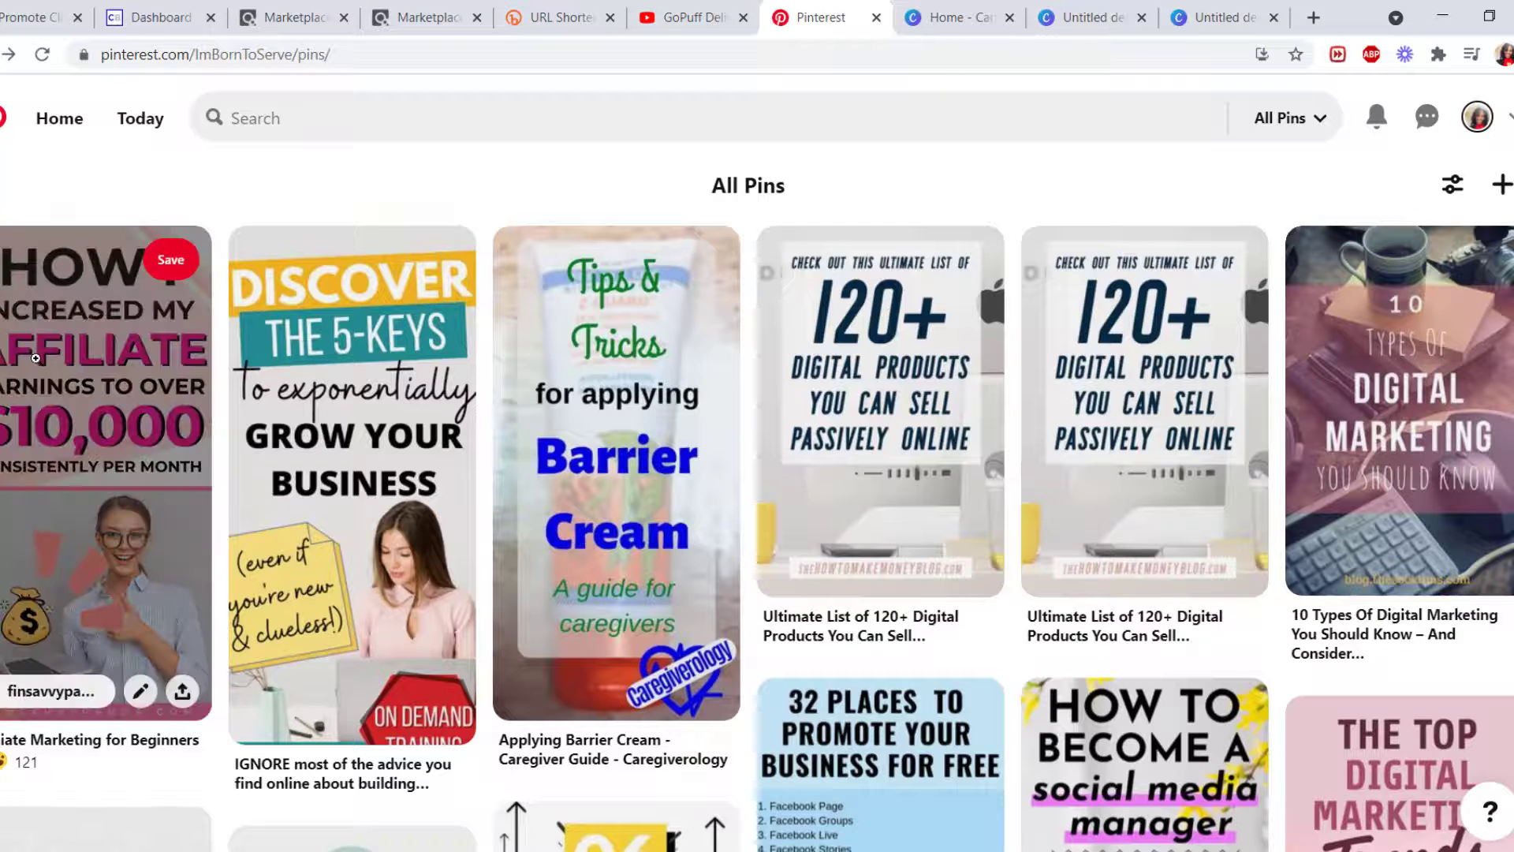
Open the Affiliate Marketing for Beginners pin and browse its creator's profile and video pins.
click(63, 406)
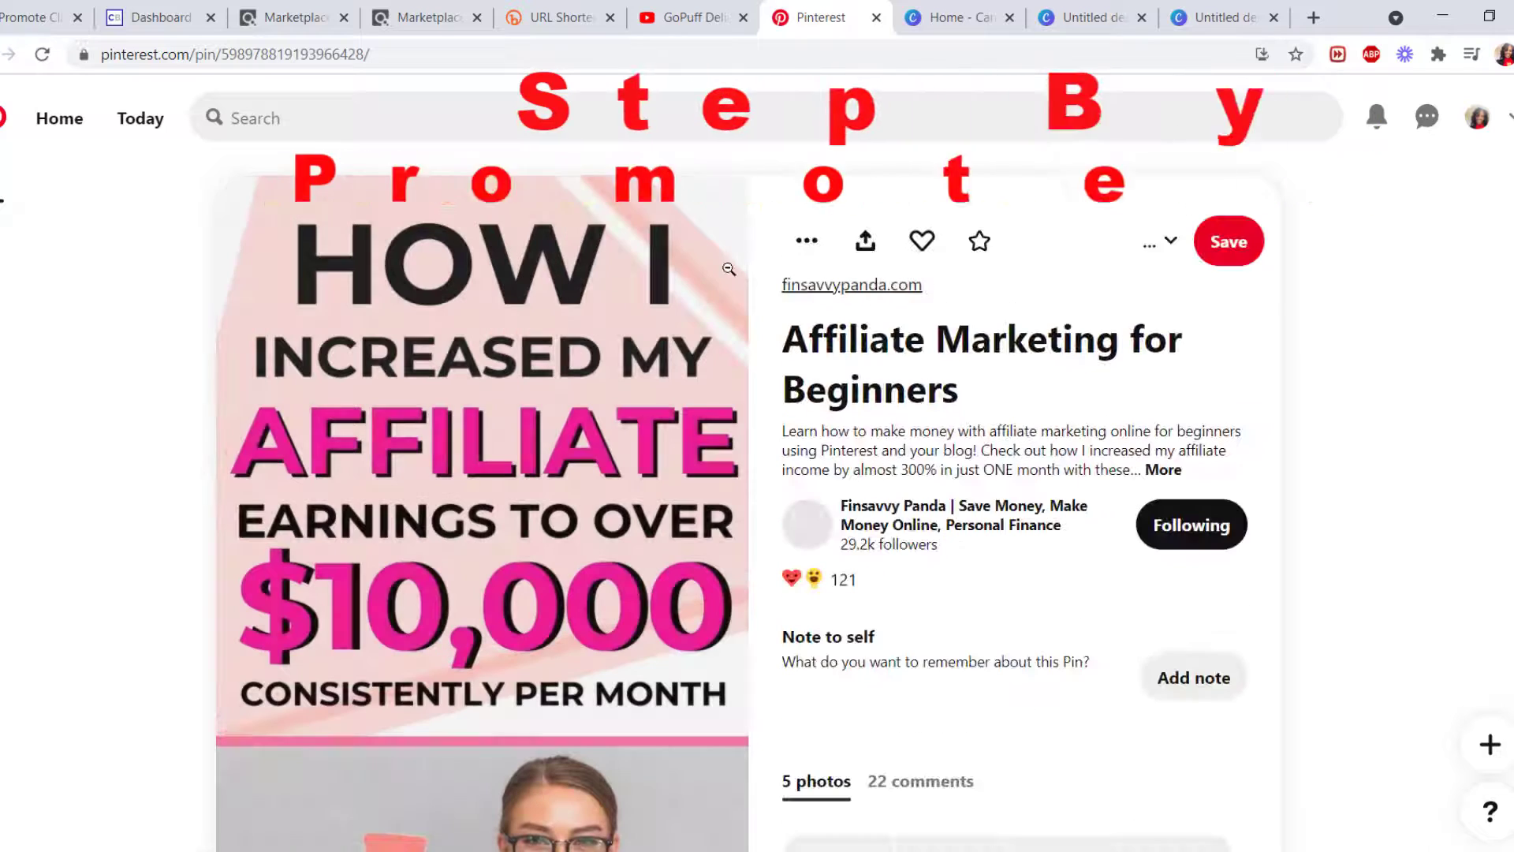
click(927, 520)
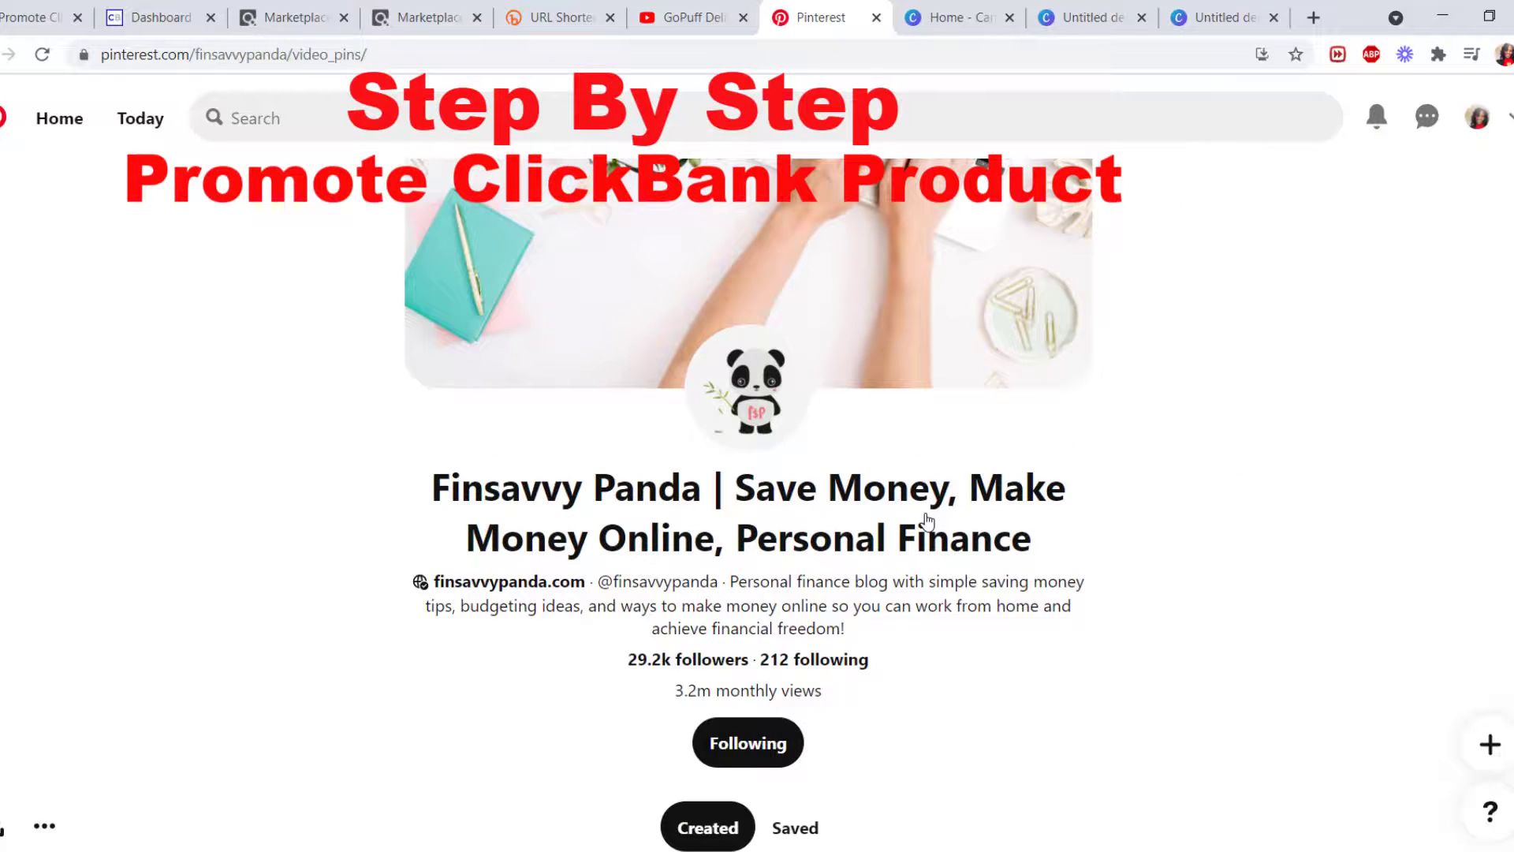
scroll(1174, 497, down, 3)
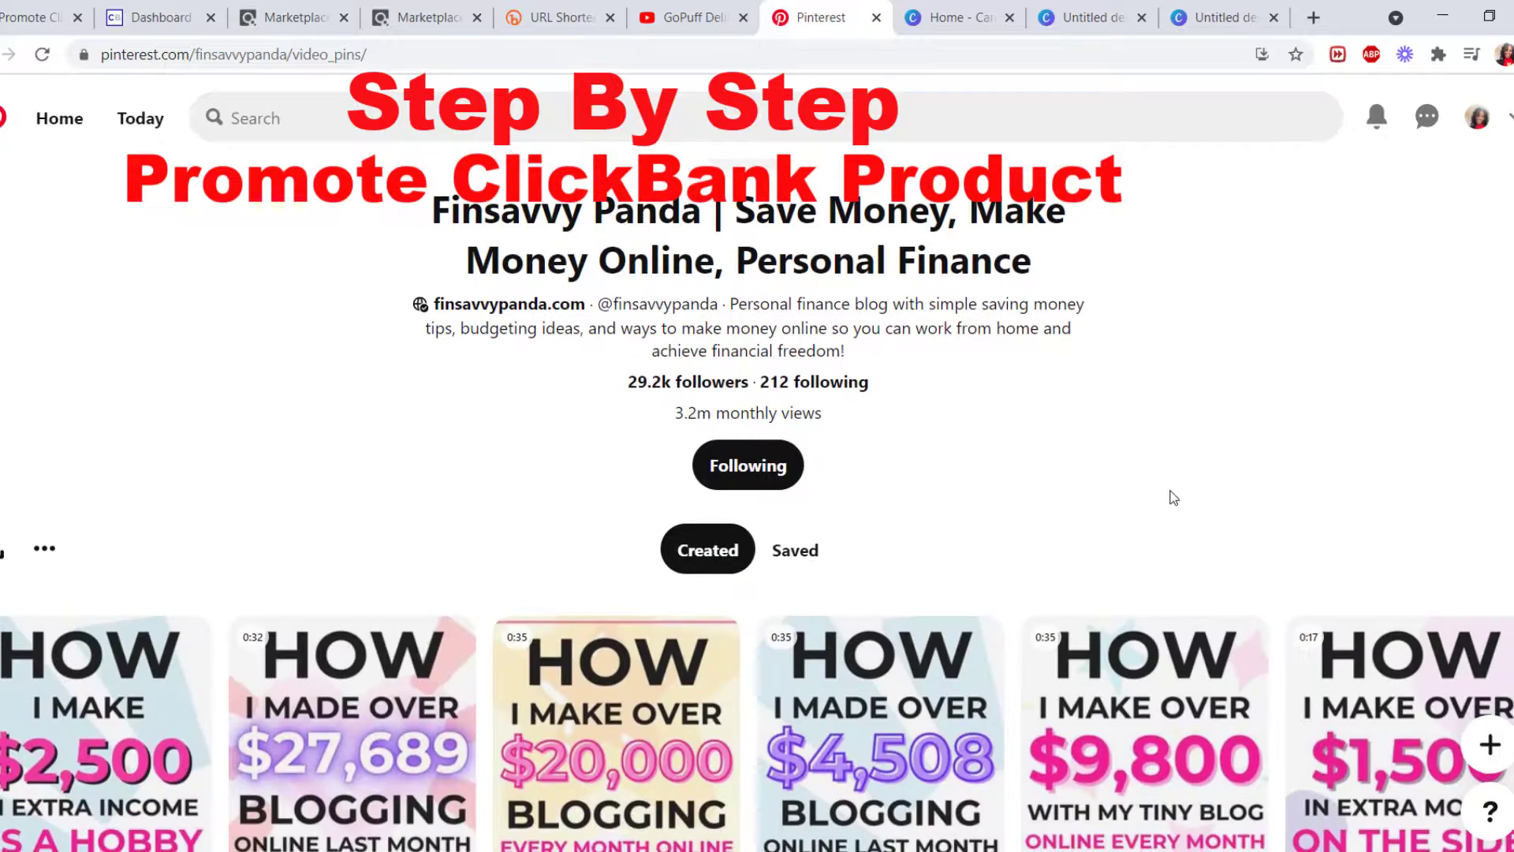
scroll(1174, 497, up, 5)
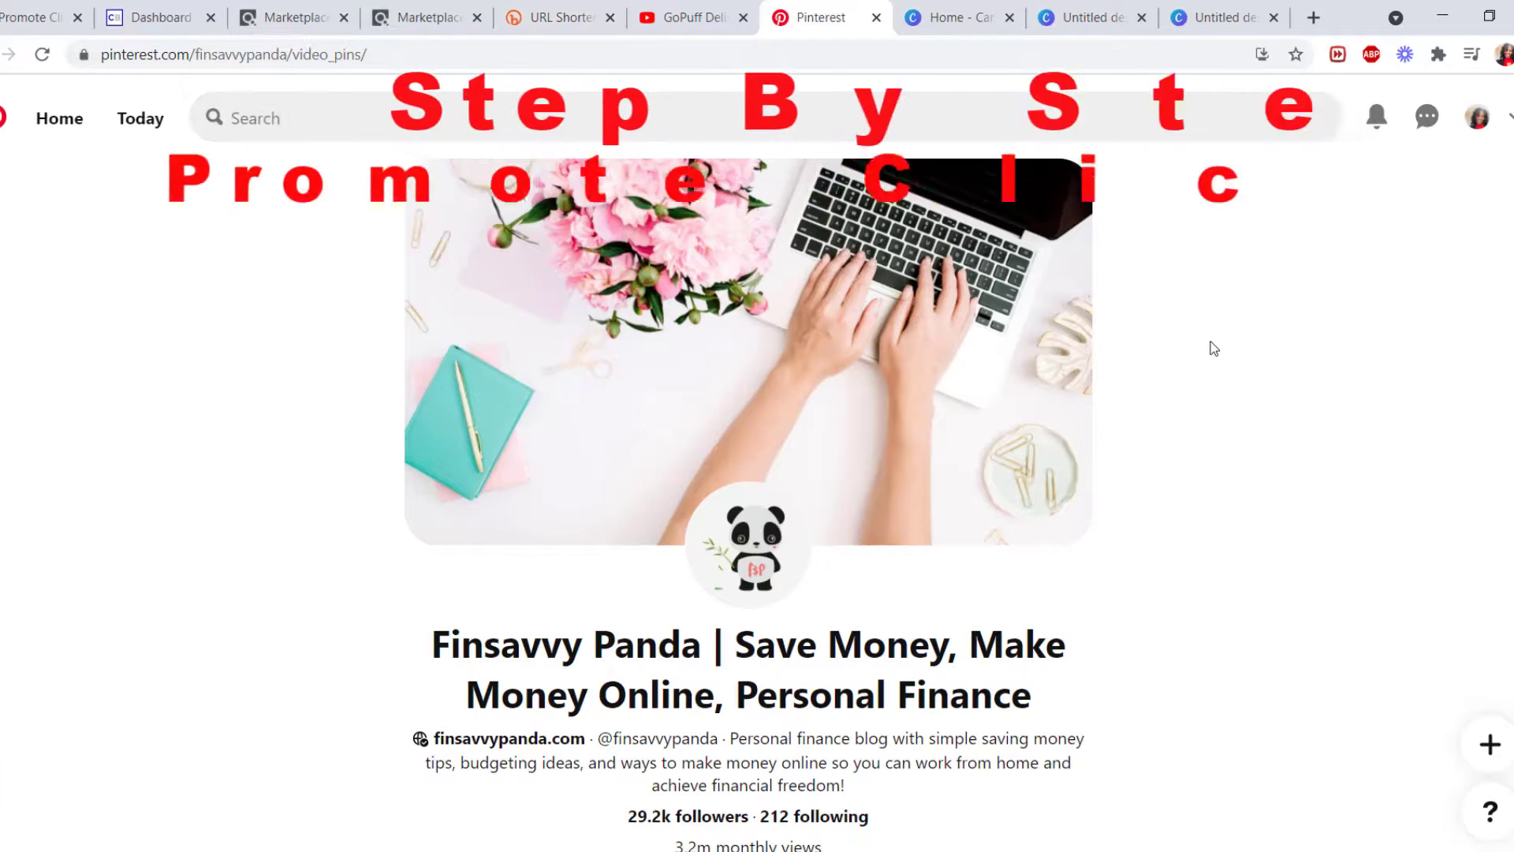
scroll(1214, 348, down, 4)
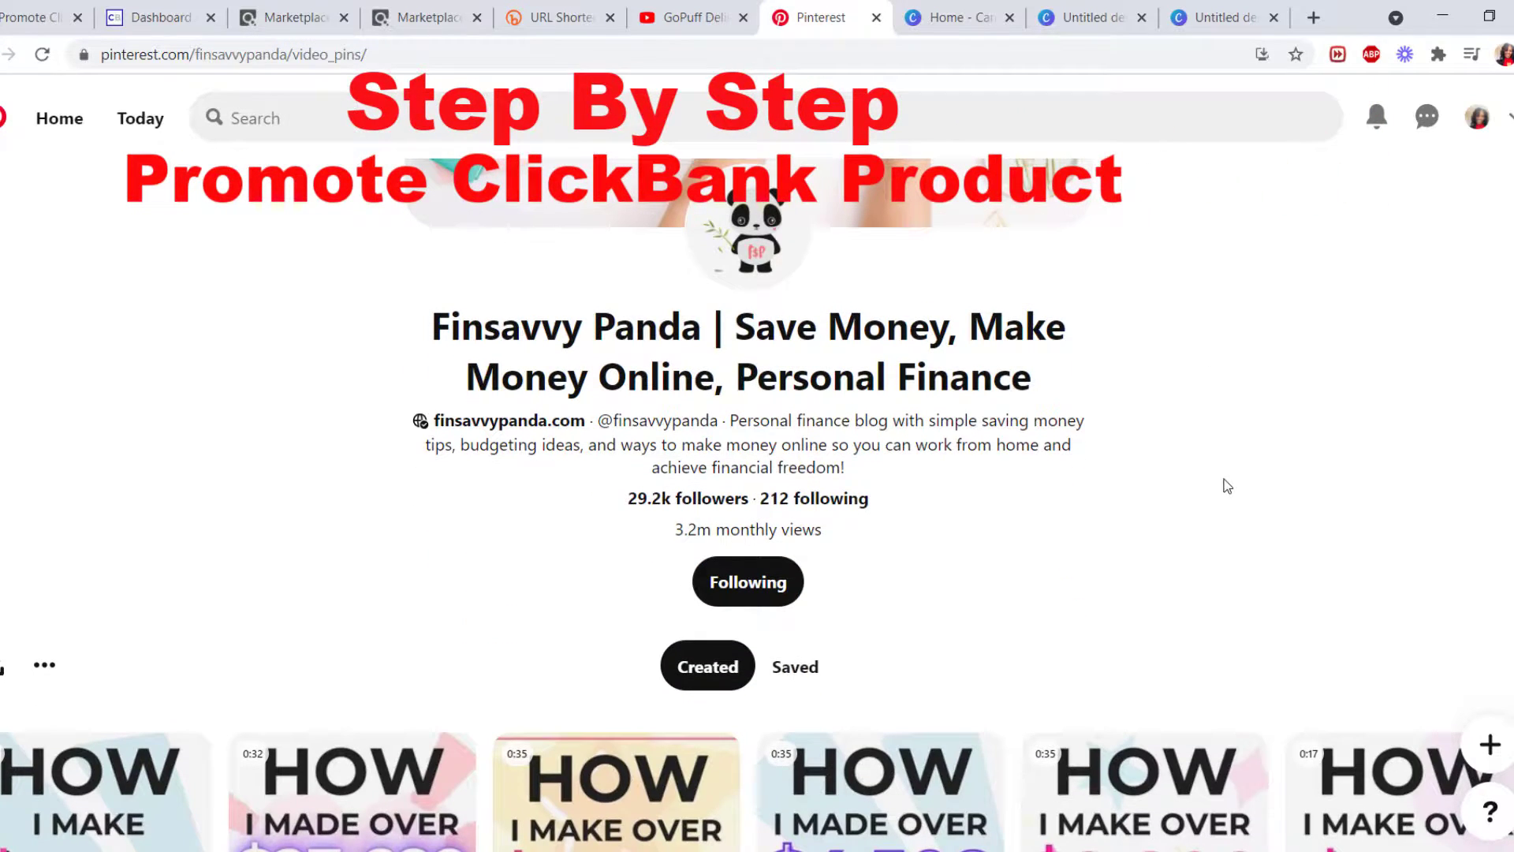